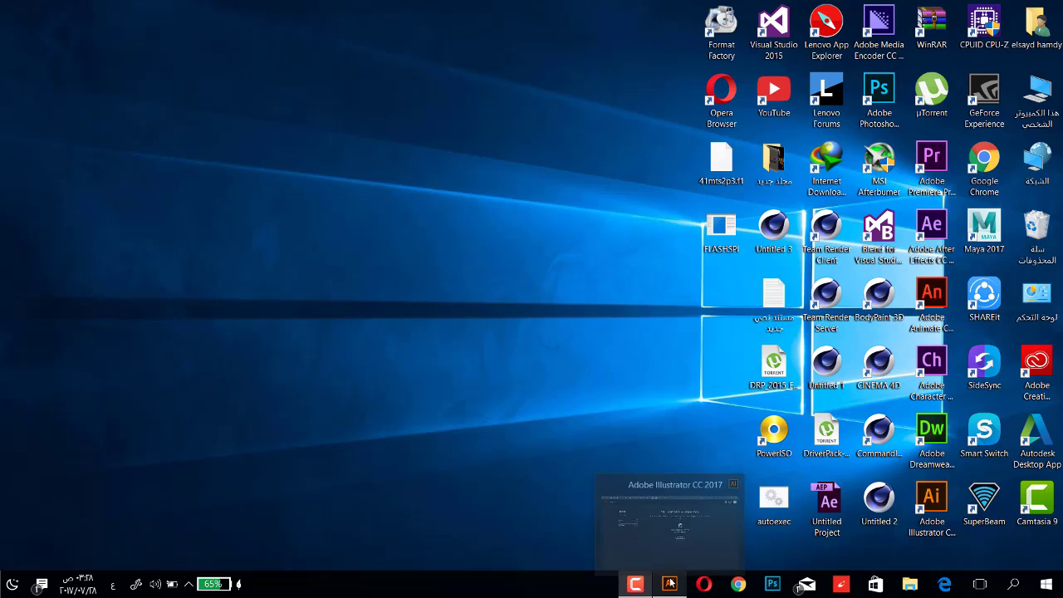
Bring Illustrator's start screen forward by minimizing and restoring its window from the taskbar
click(669, 583)
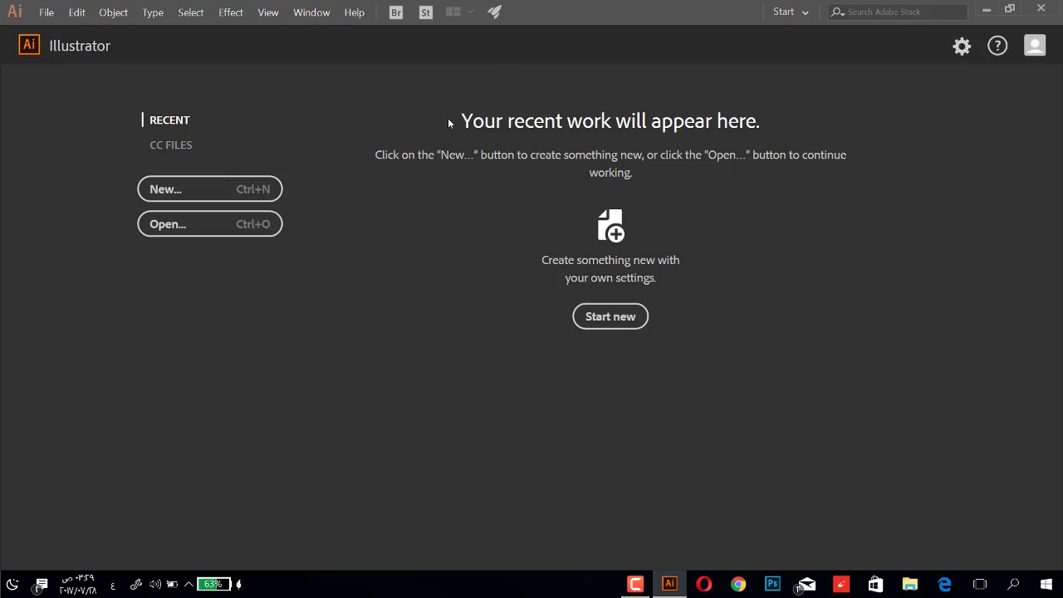
click(988, 12)
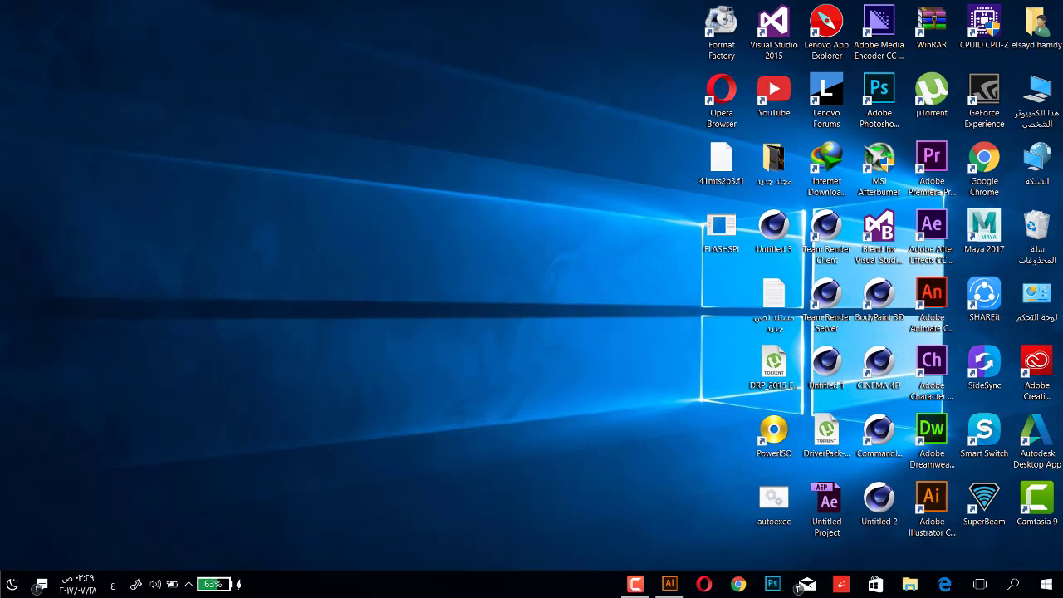
click(670, 583)
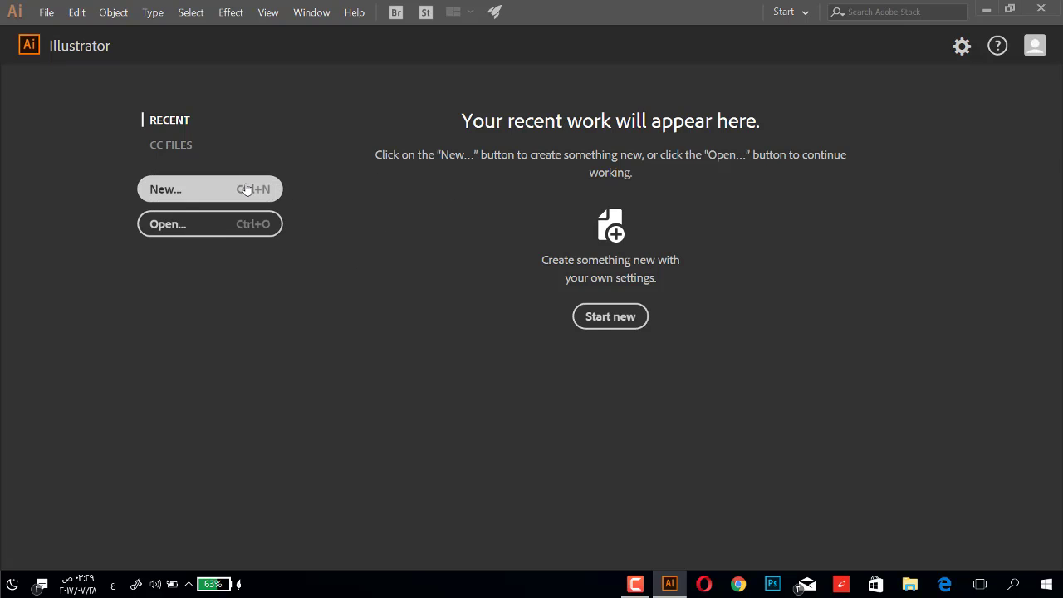
Start a new document and browse the full list of Mobile presets
key(ctrl+n)
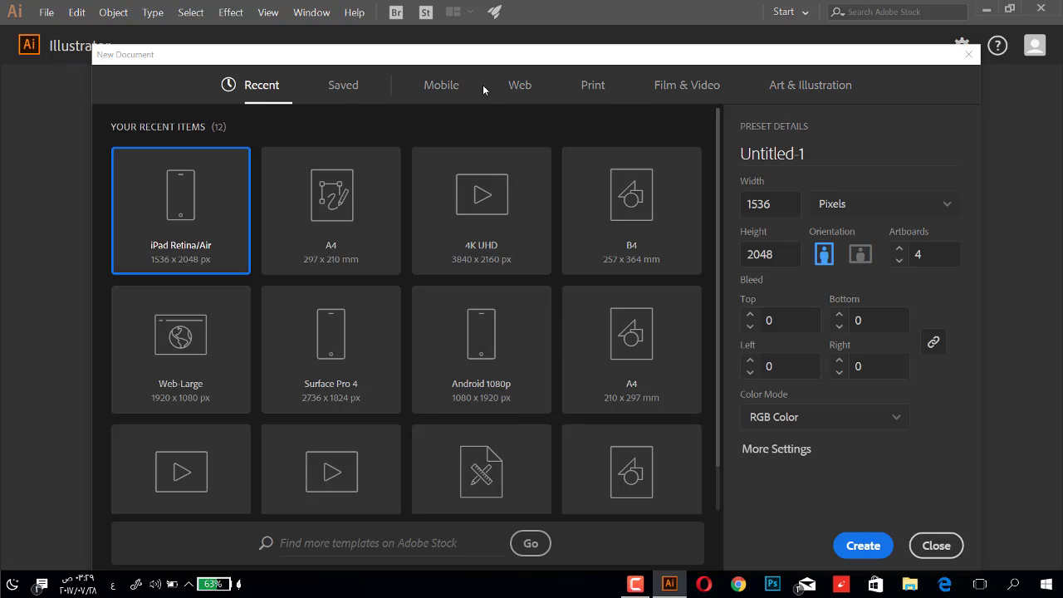
click(441, 85)
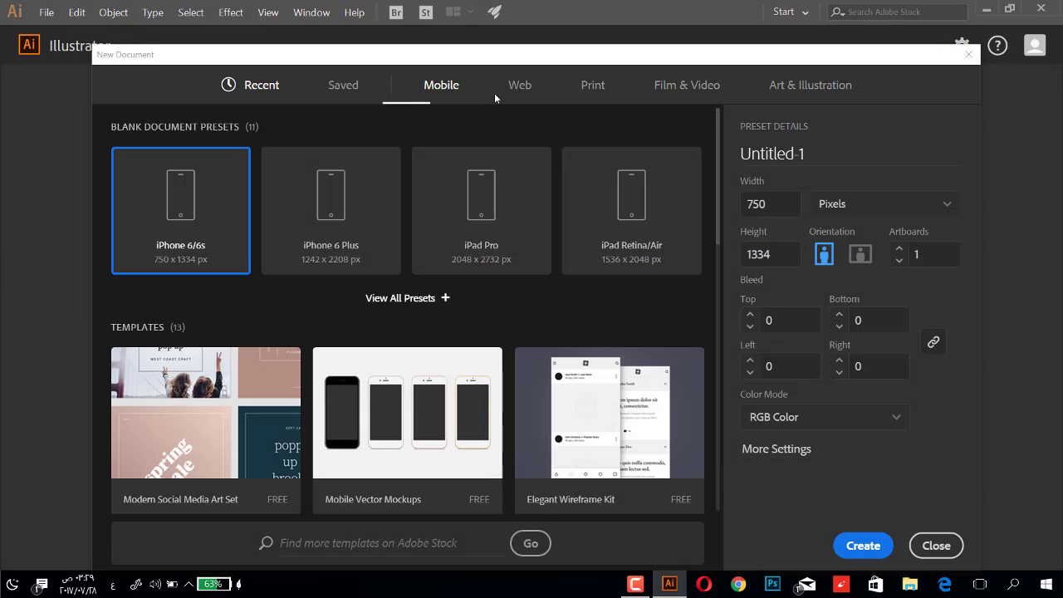
click(427, 299)
scroll(541, 399, down, 5)
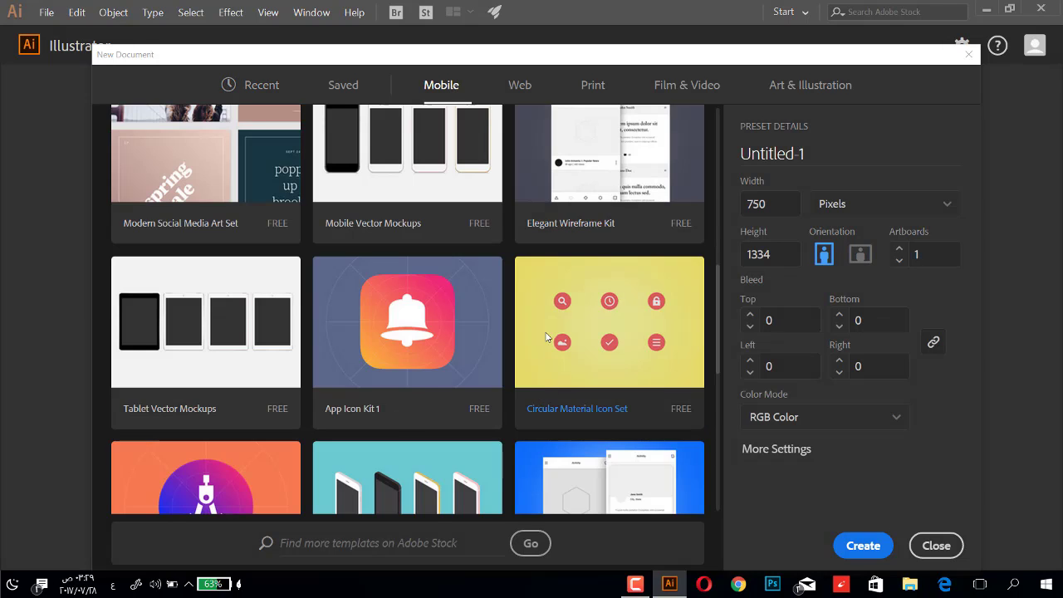
scroll(523, 334, up, 5)
scroll(404, 425, down, 3)
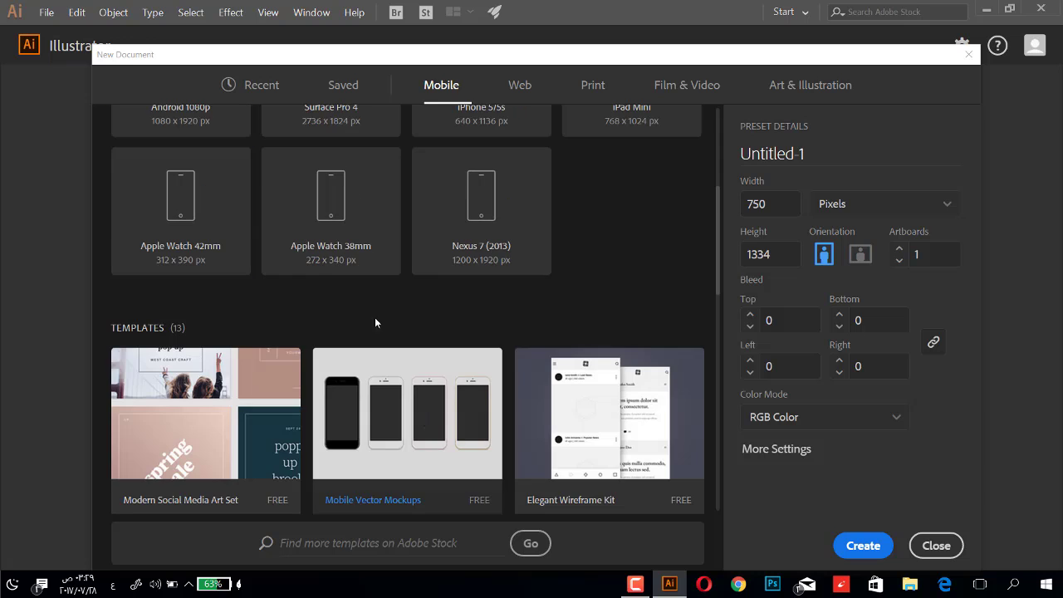
scroll(630, 295, down, 5)
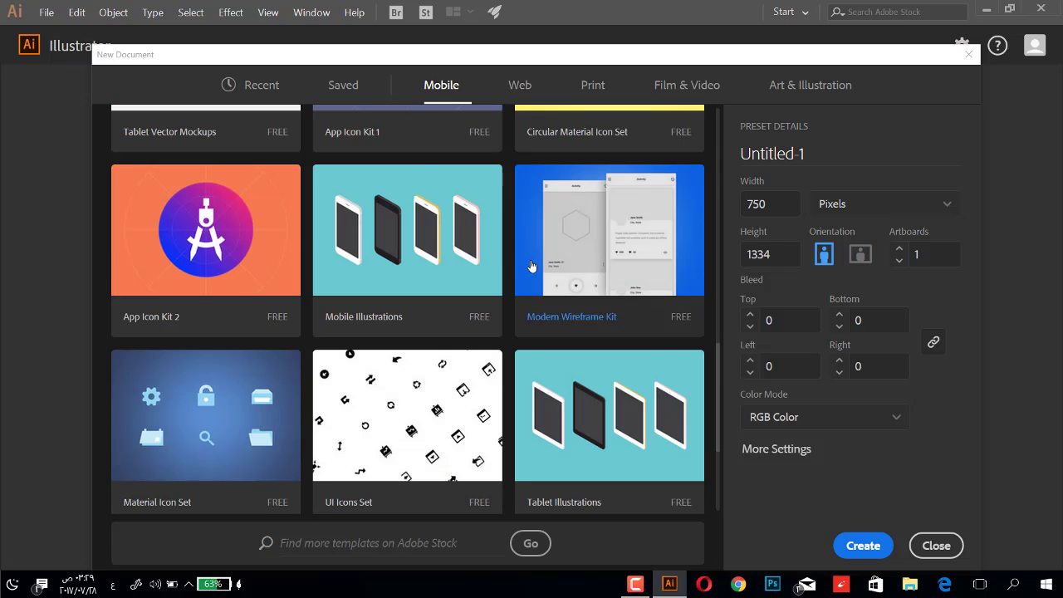
scroll(549, 299, up, 5)
scroll(548, 299, down, 5)
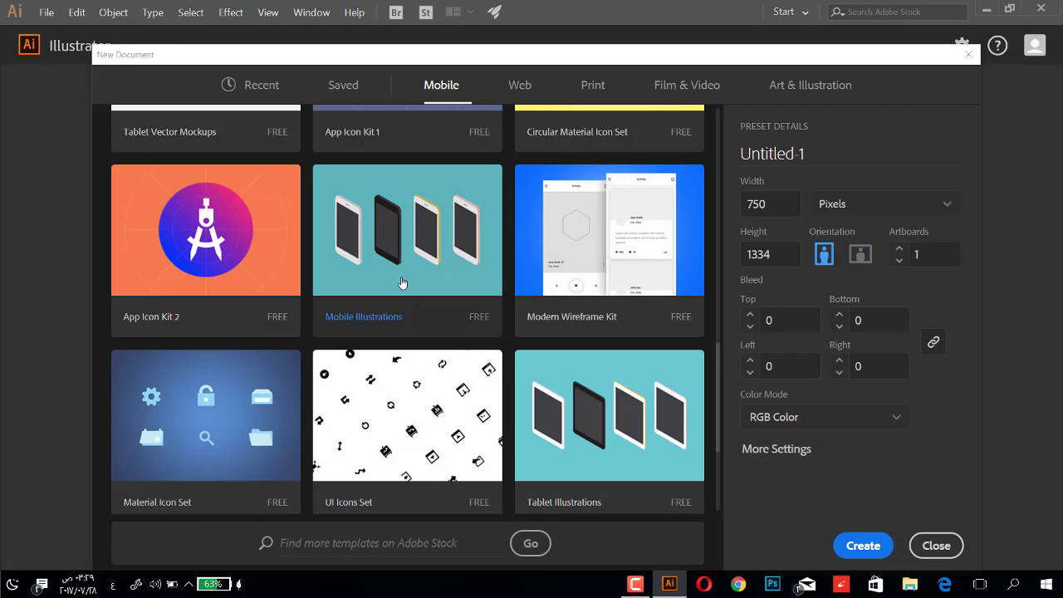
Select the Modern Wireframe Kit template and view, then close, its preview
click(603, 274)
click(782, 374)
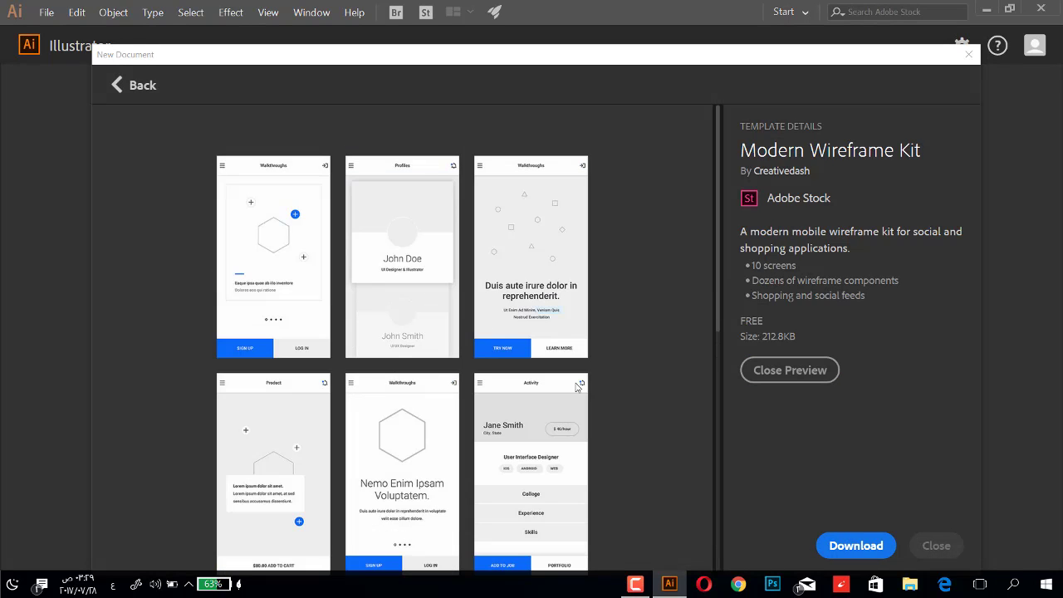
scroll(502, 411, down, 5)
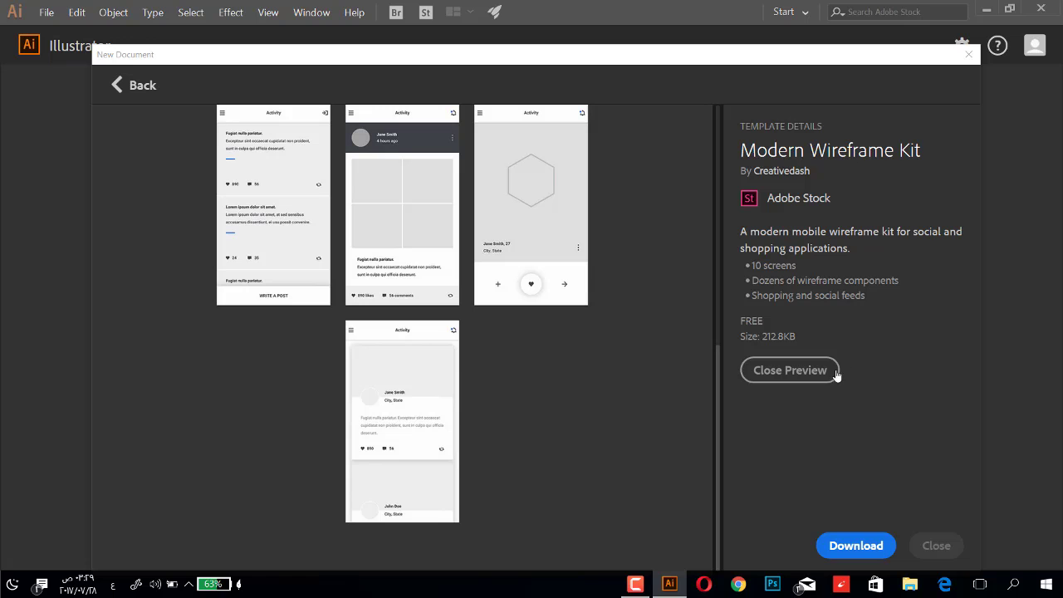
click(810, 371)
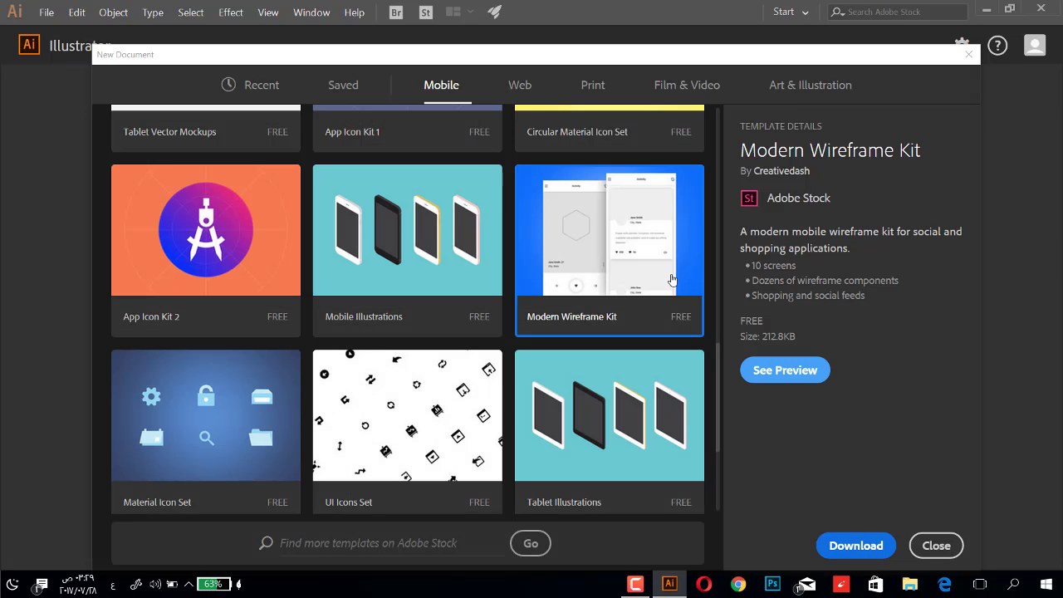
scroll(671, 243, up, 5)
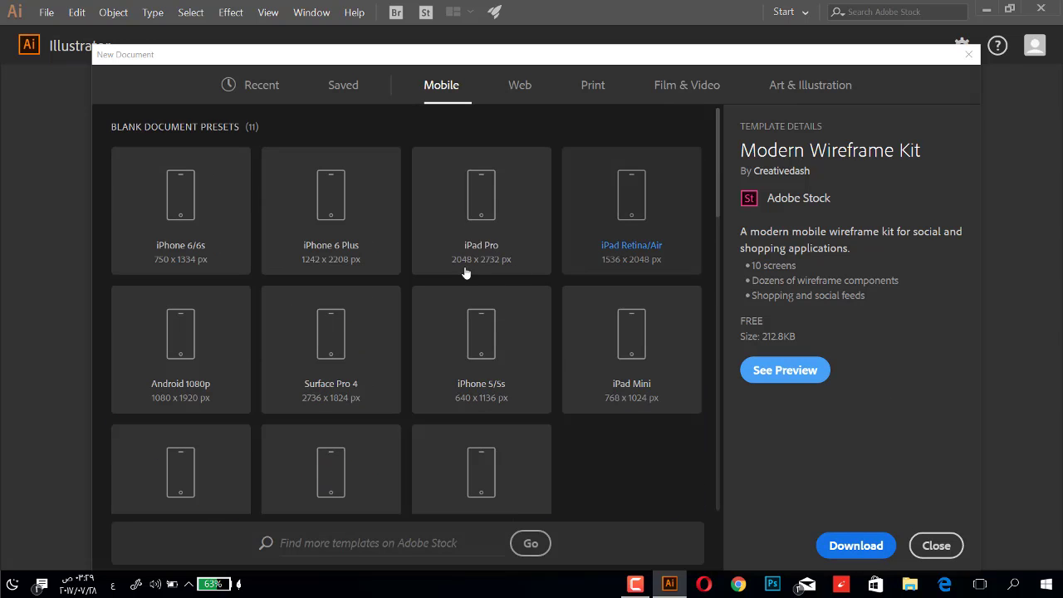
Choose the iPad Pro preset at 2048 × 2732 px, keeping Pixels as the unit
click(505, 217)
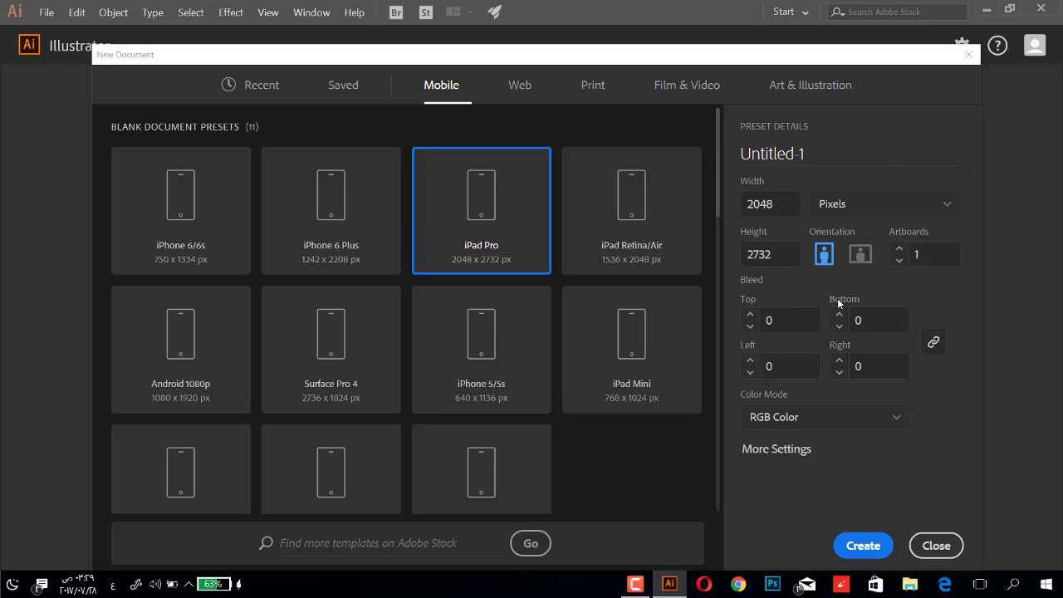
double_click(772, 256)
key(shift+Tab)
click(888, 212)
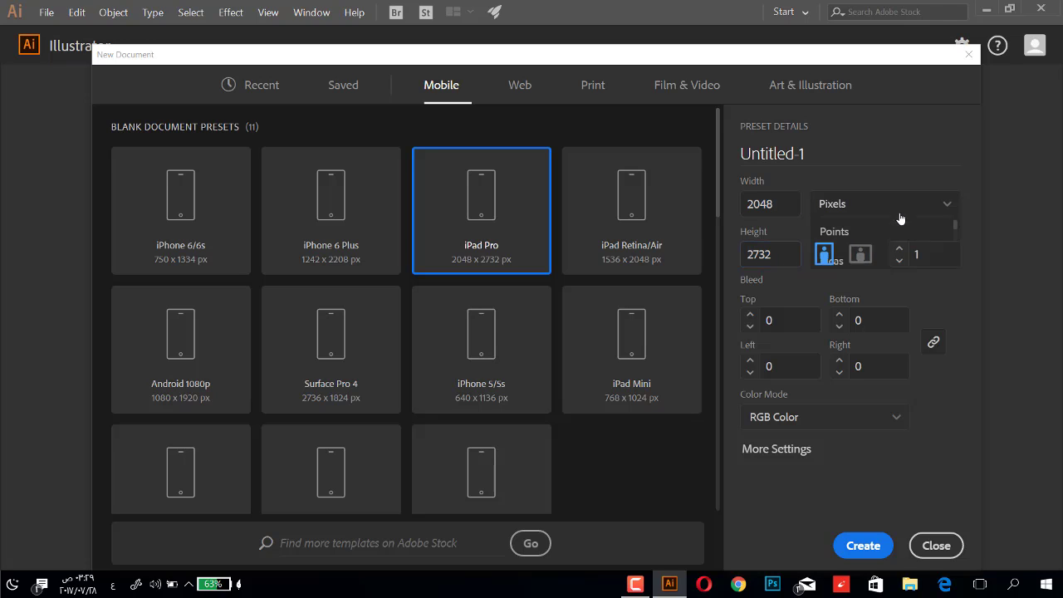
click(896, 471)
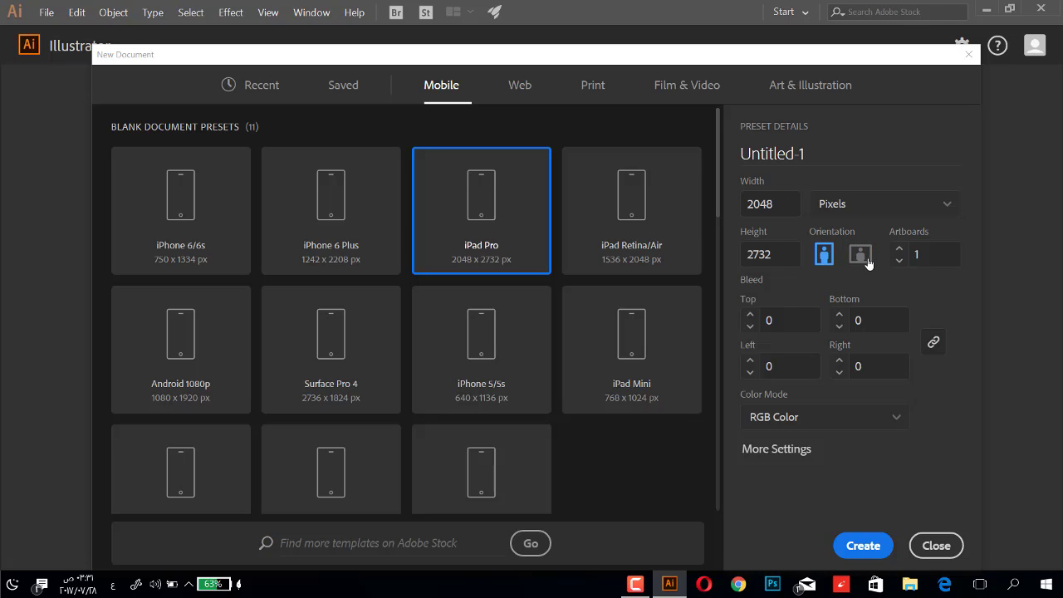
click(861, 255)
click(827, 254)
click(894, 419)
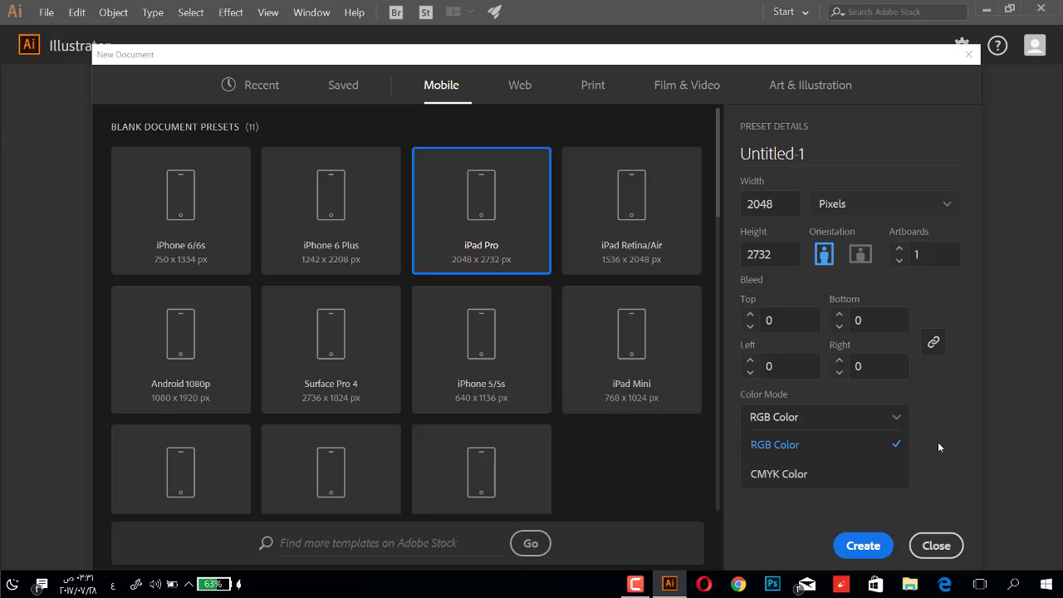
click(812, 474)
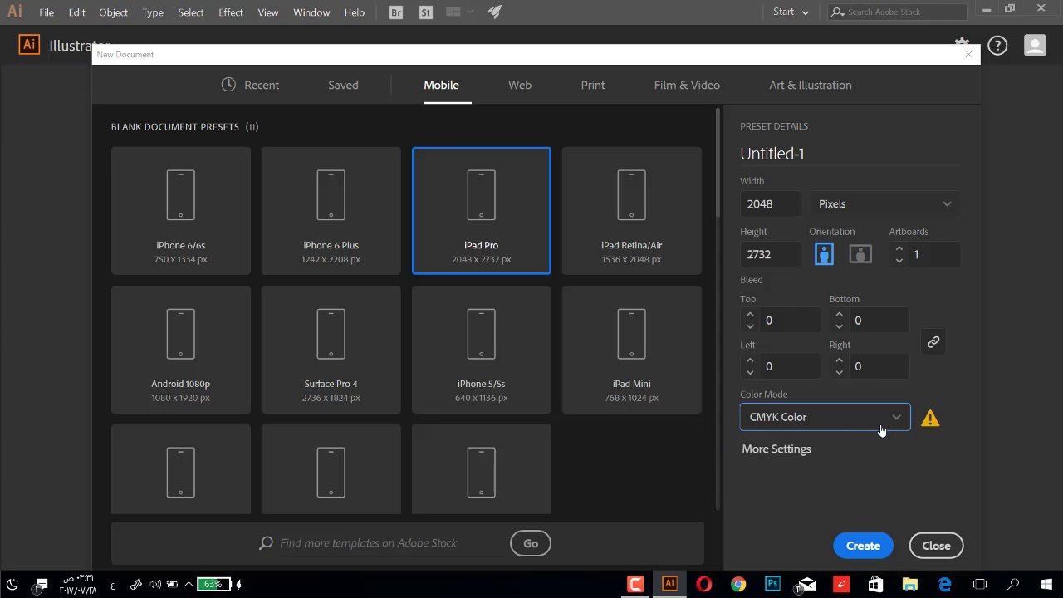
click(905, 418)
click(802, 442)
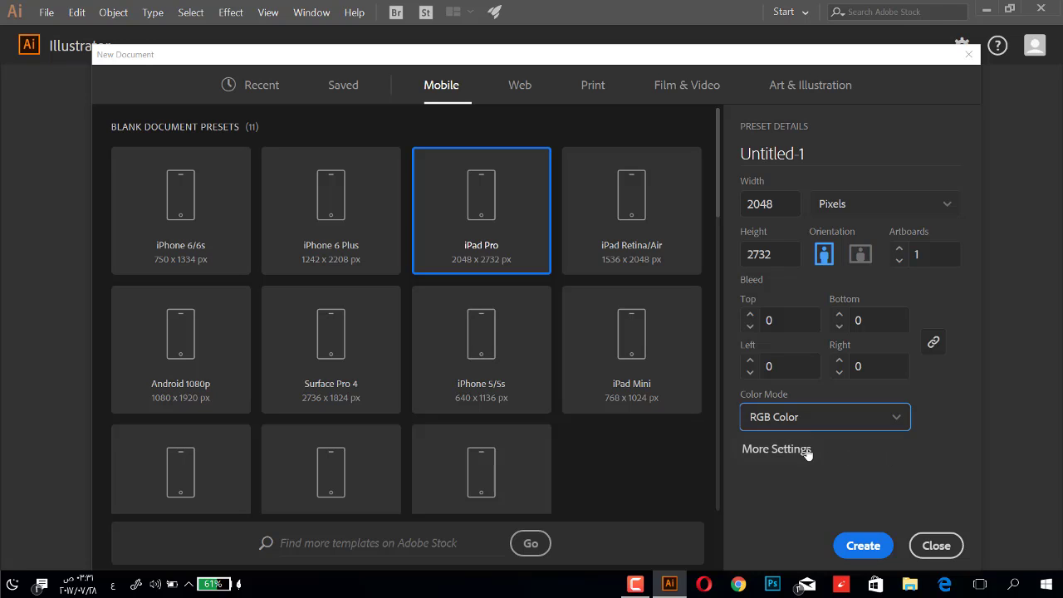
Compare the Web and Print presets, ending on Film & Video with HDV 720 (1280 × 720)
click(519, 86)
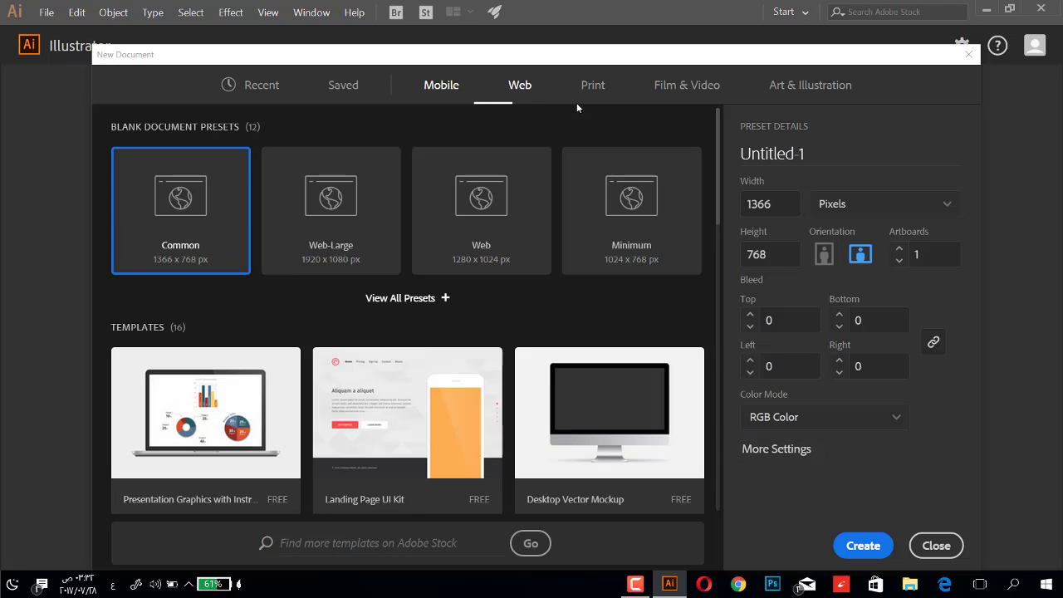
click(591, 86)
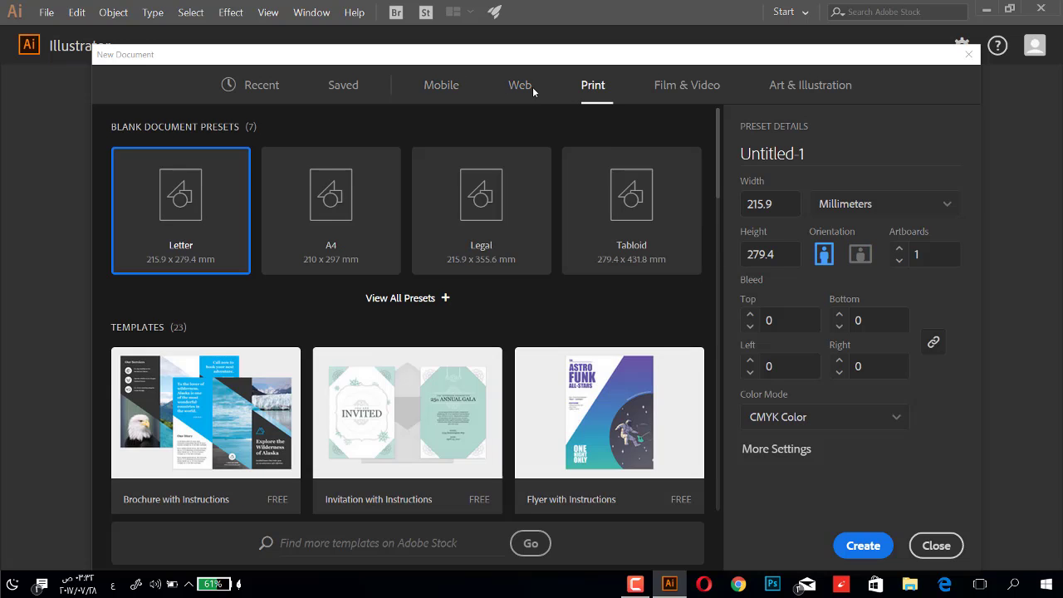
click(532, 87)
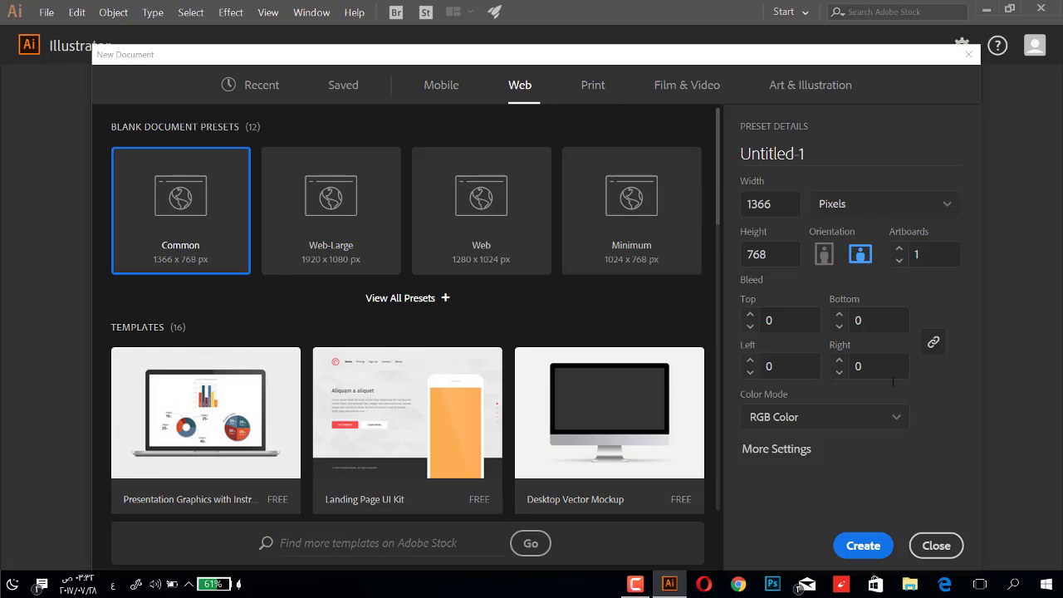
click(602, 93)
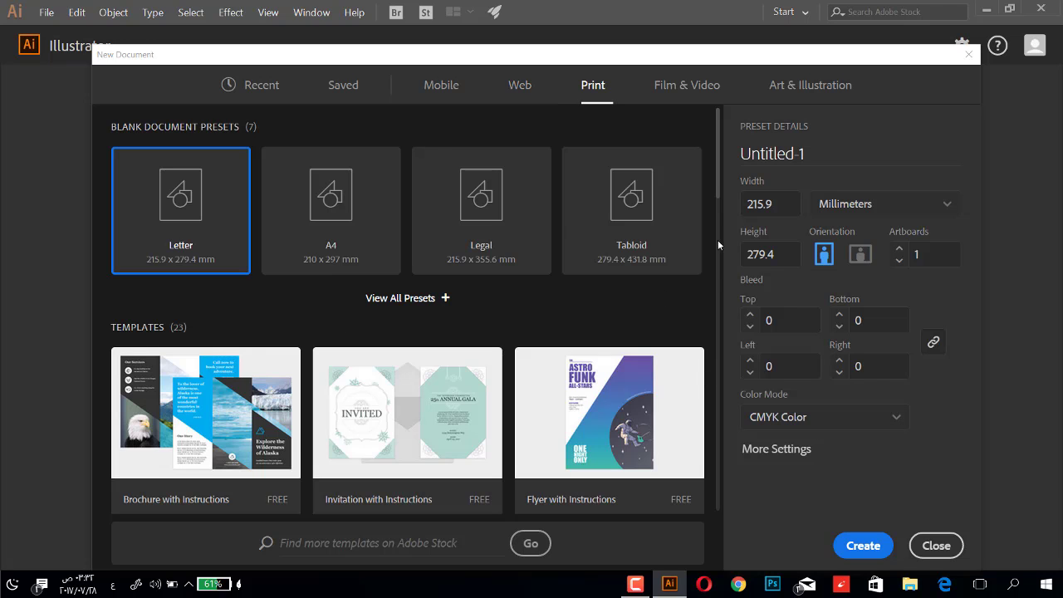
click(688, 89)
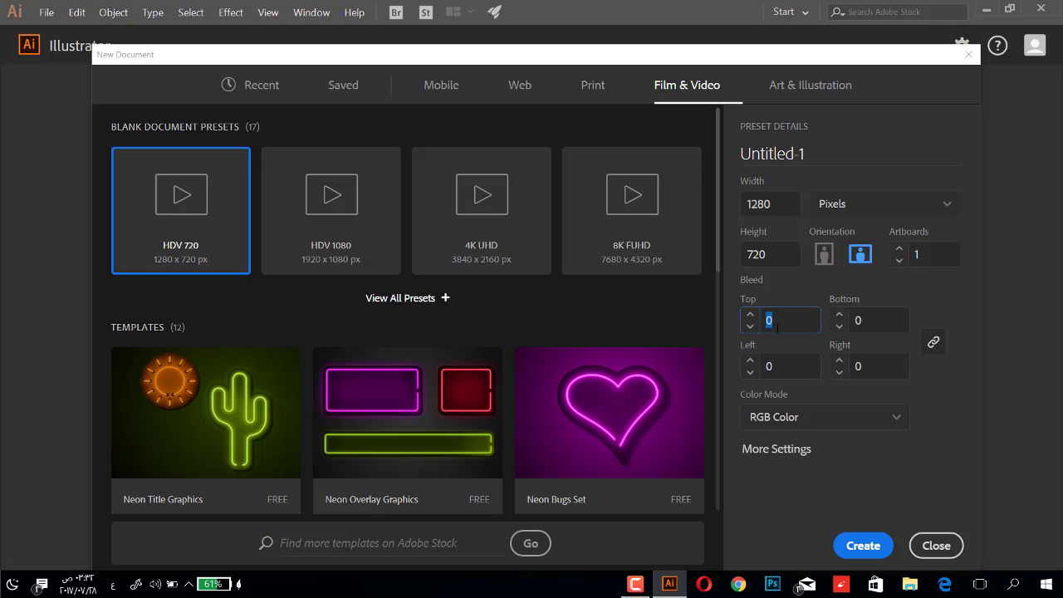
Preview the Neon Bugs Set template, then choose the HDV 720 preset
click(608, 415)
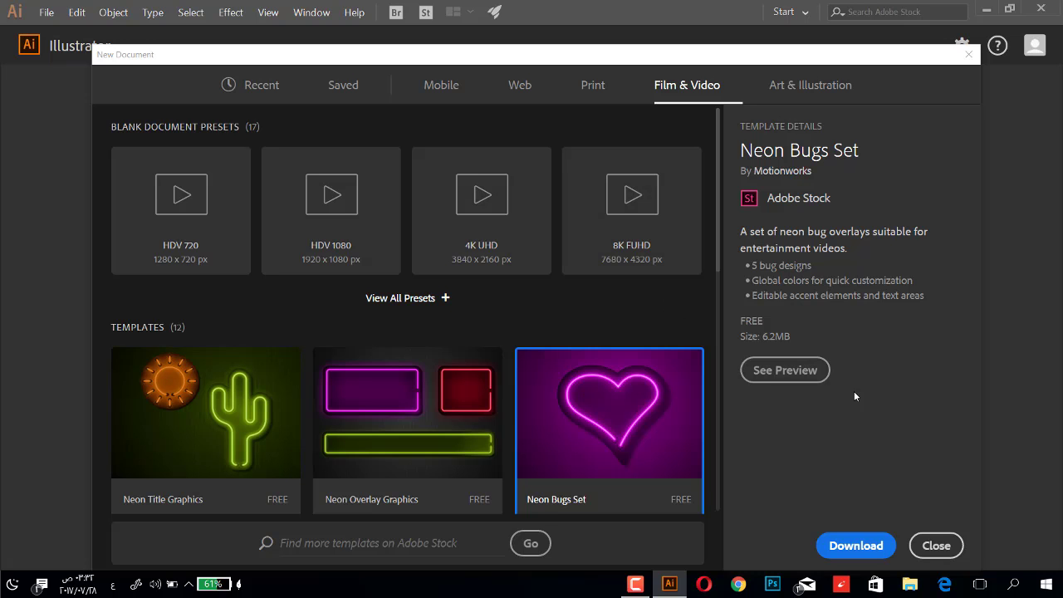
click(814, 373)
click(818, 373)
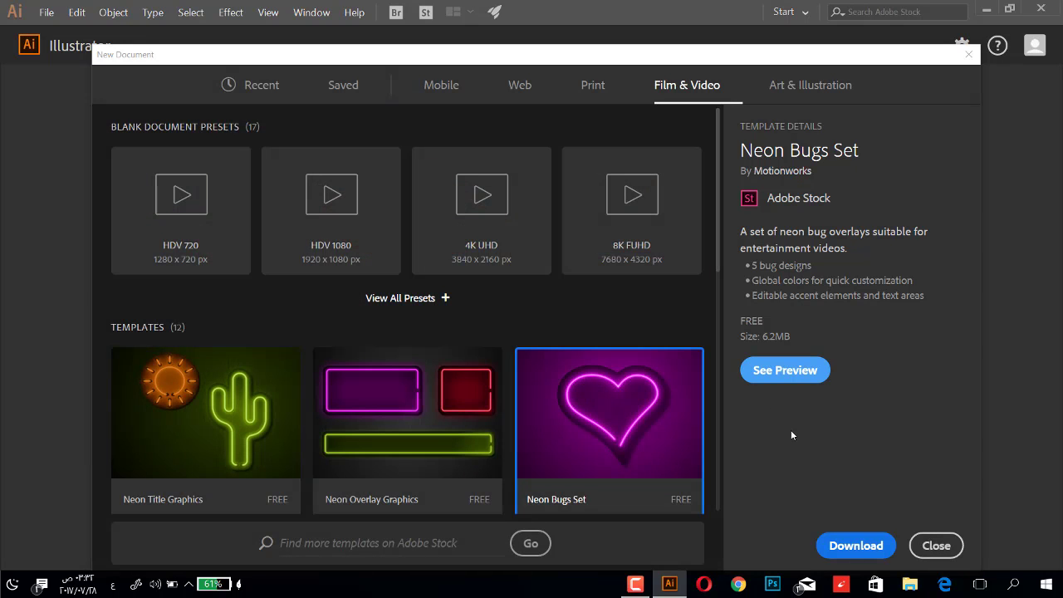
click(200, 213)
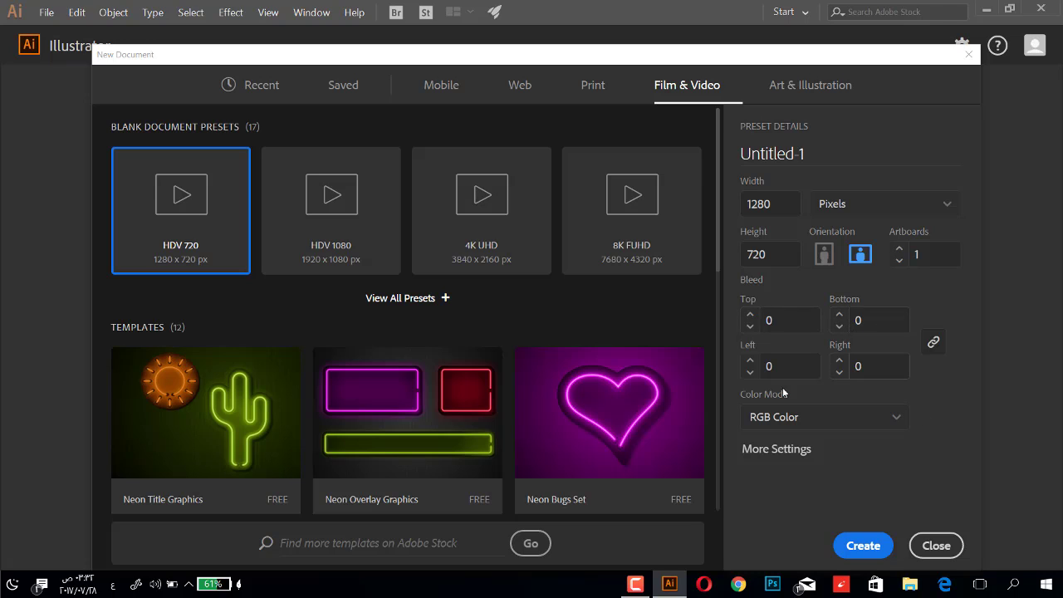
Try CMYK colour mode, return to RGB Color, and open More Settings for HDV 720
click(899, 426)
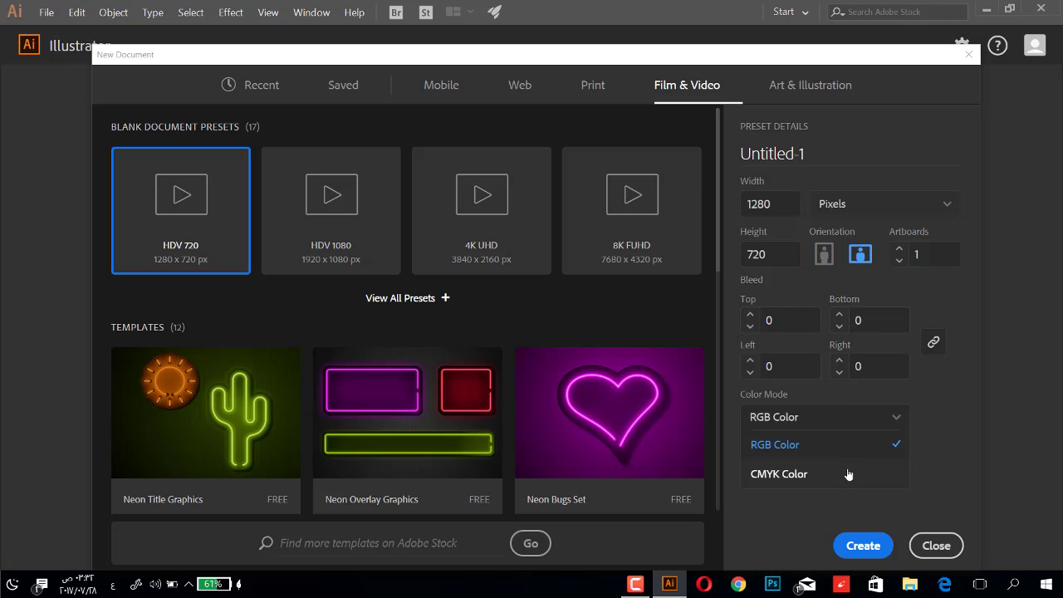
click(847, 472)
click(898, 418)
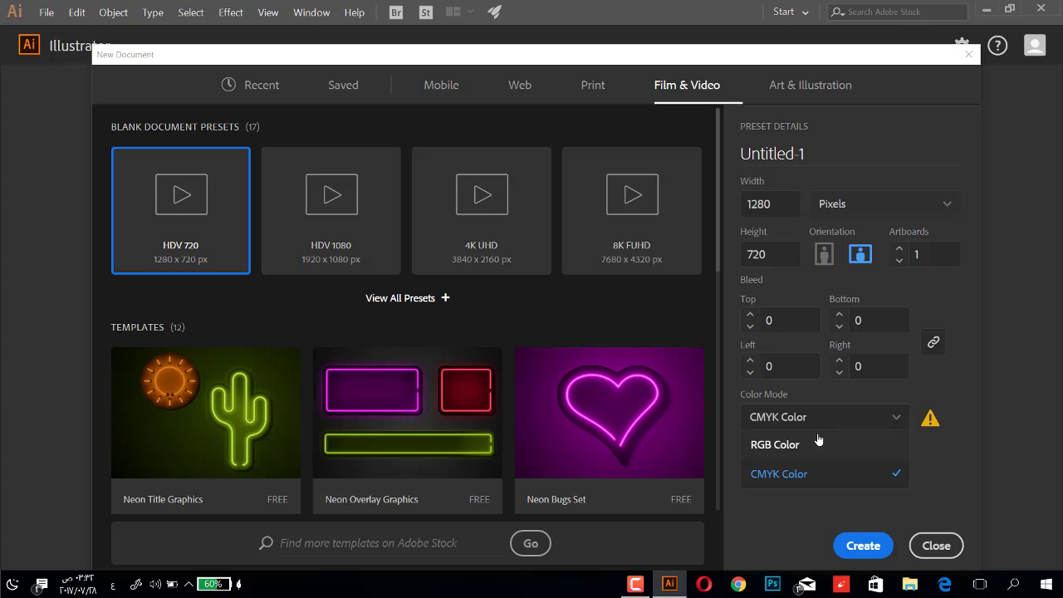
click(829, 443)
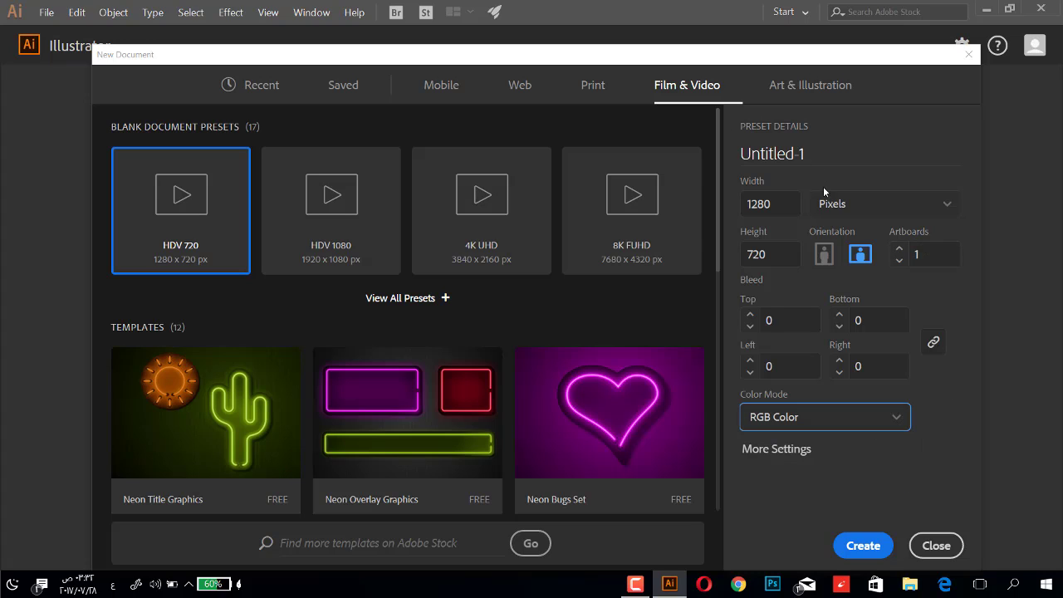
click(930, 253)
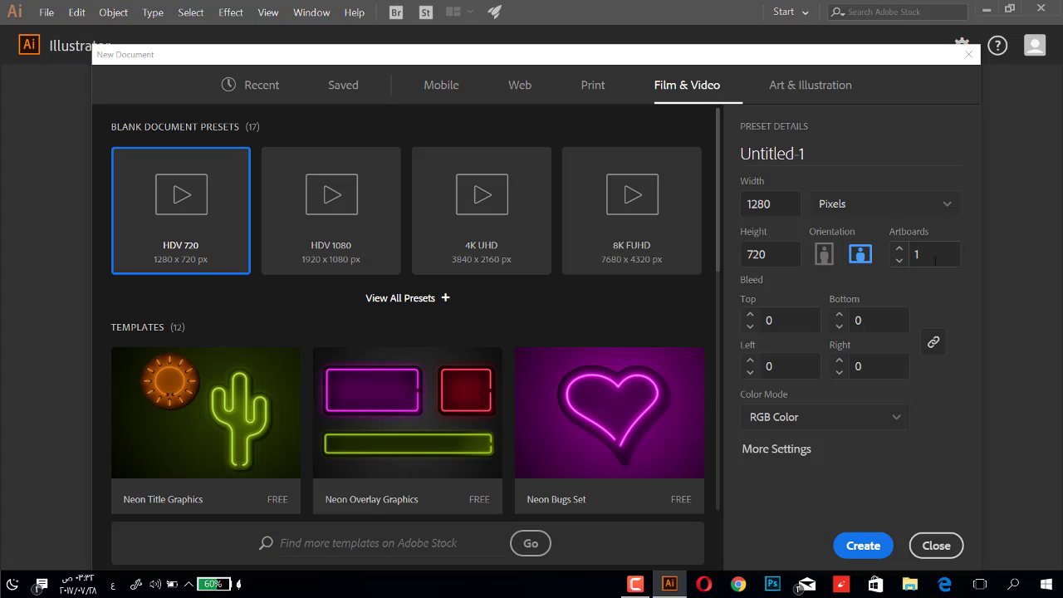
click(936, 260)
click(777, 449)
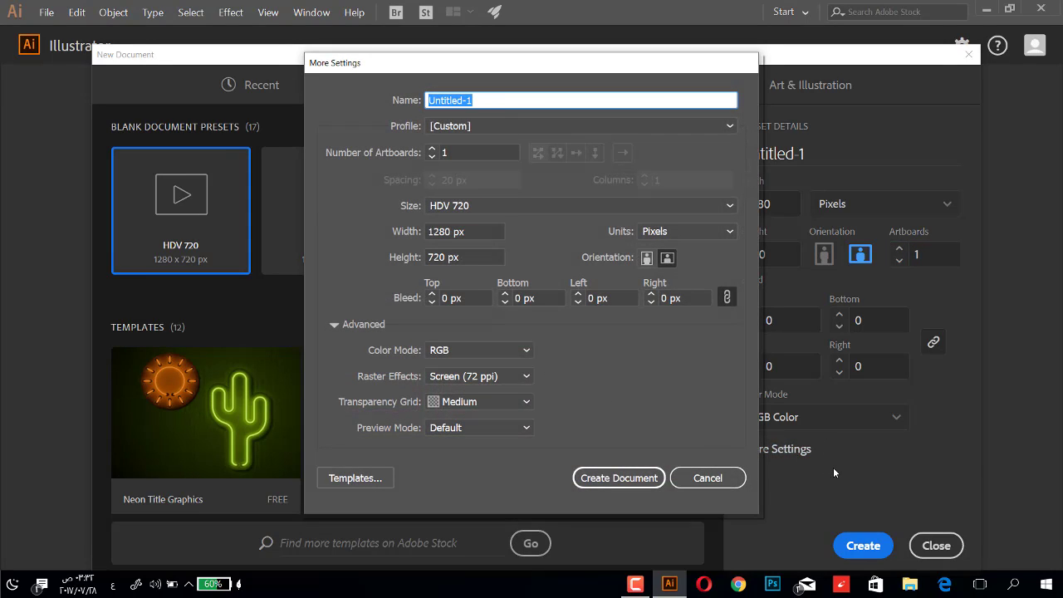
Reopen More Settings and keep the Custom document profile
click(707, 477)
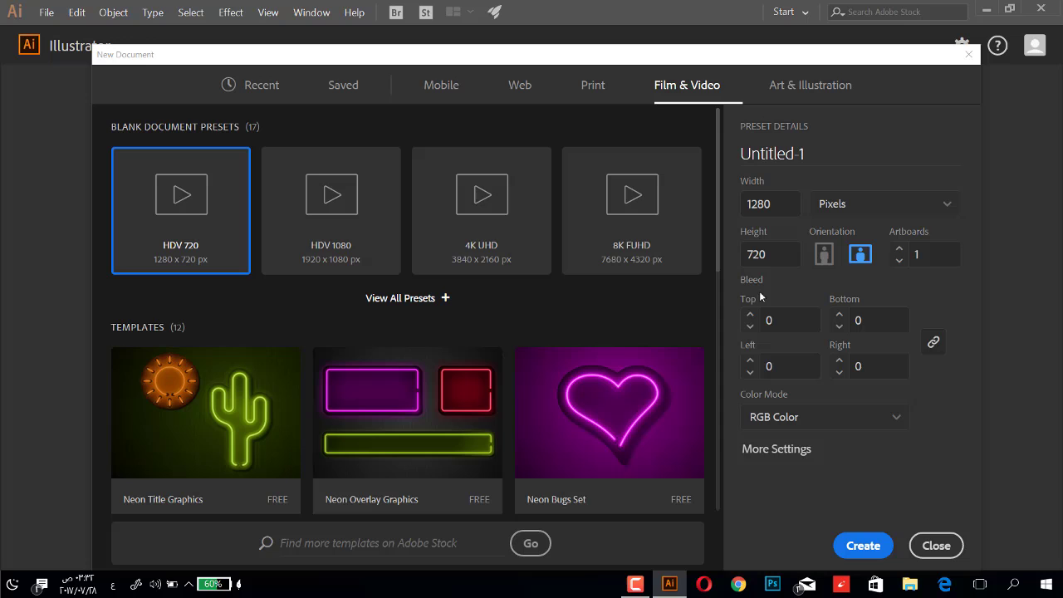
click(776, 448)
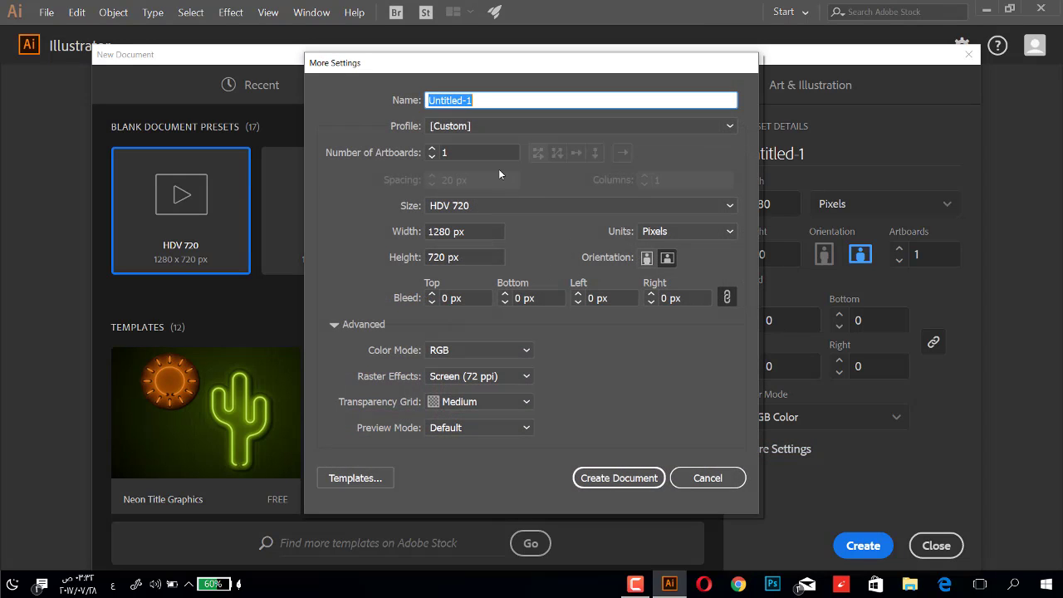
click(456, 151)
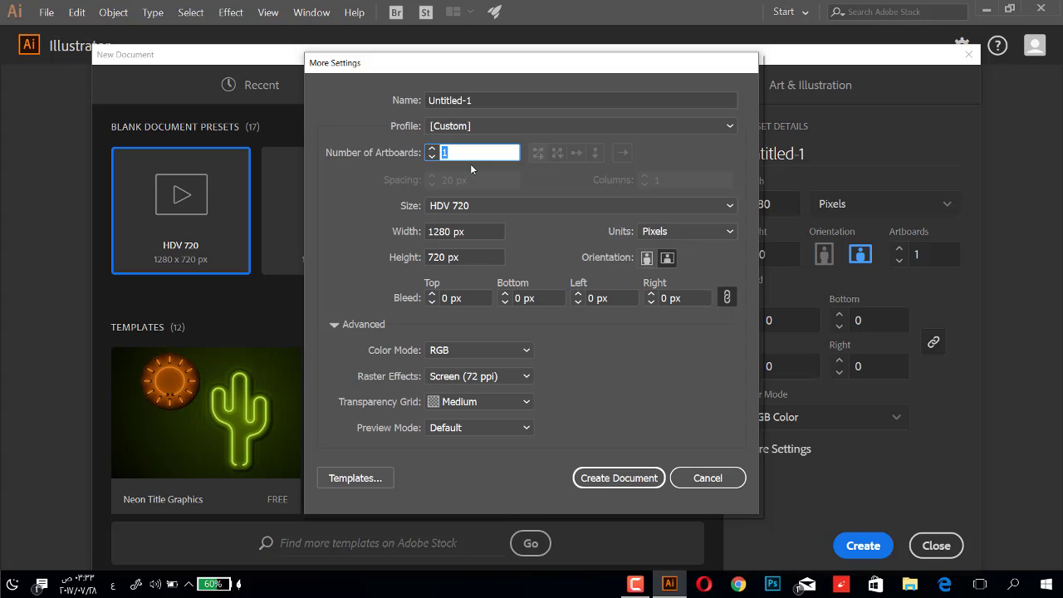
click(472, 153)
click(569, 128)
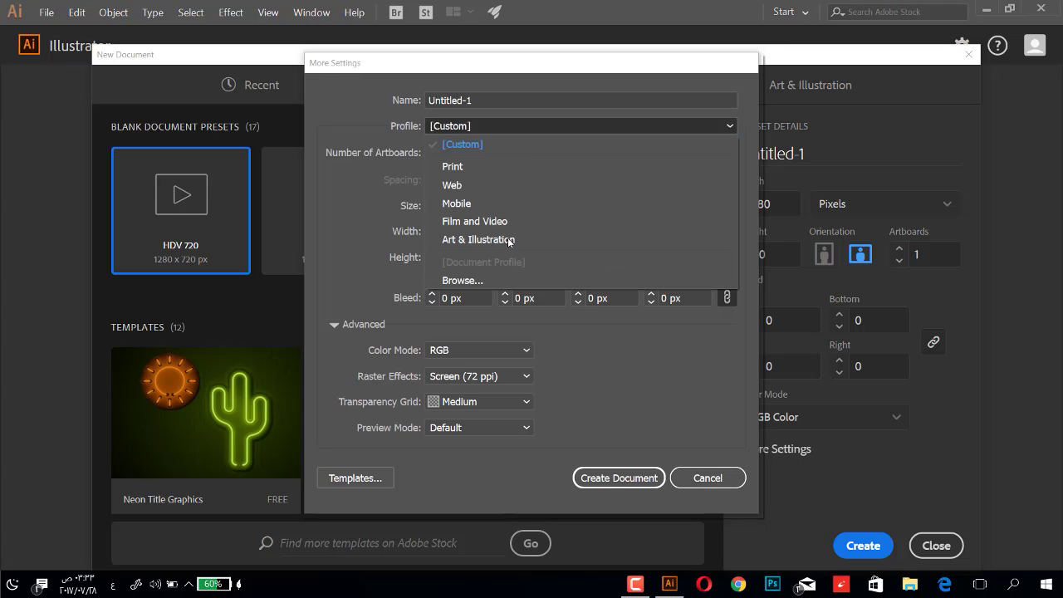
click(495, 146)
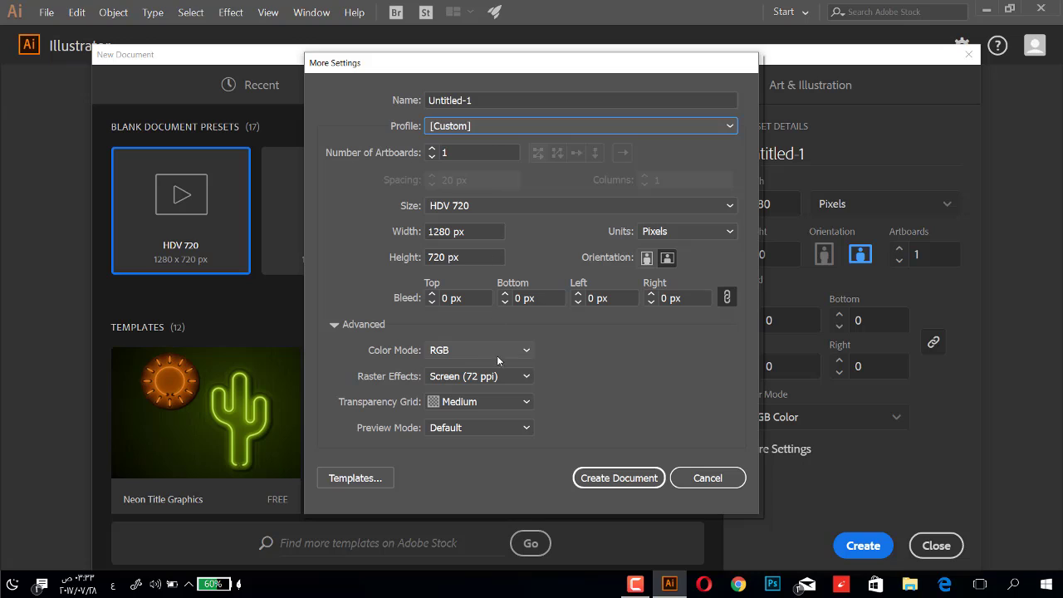
Set raster effects to Medium (150 ppi)
click(522, 378)
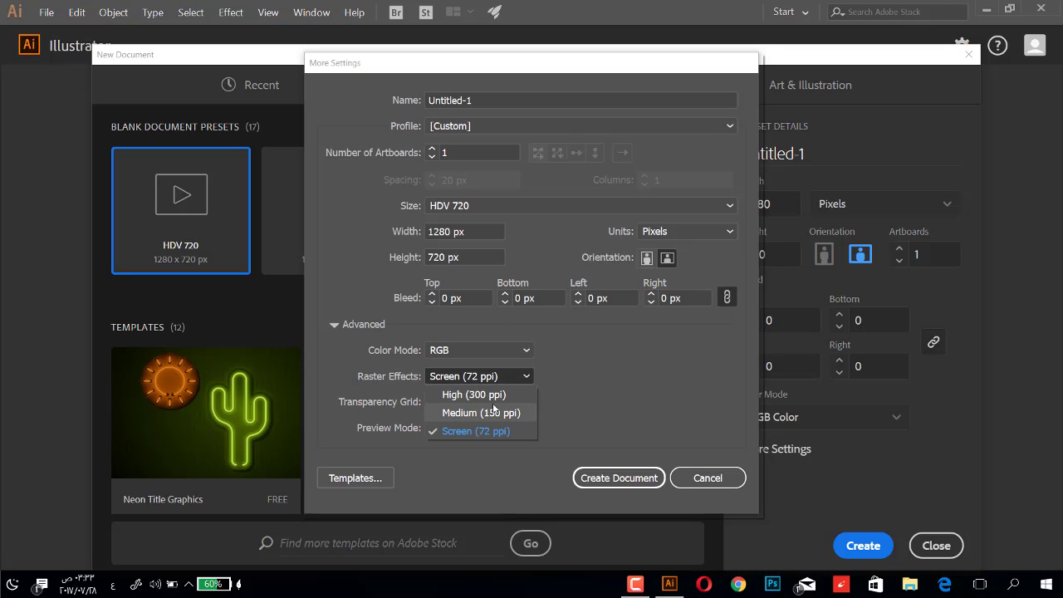
click(492, 395)
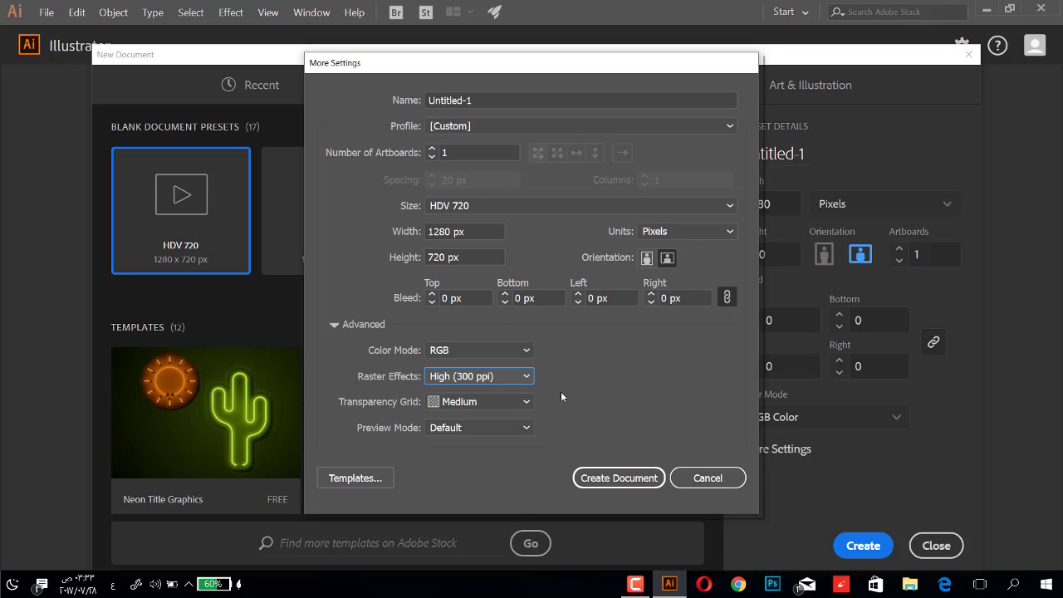
click(515, 381)
click(504, 412)
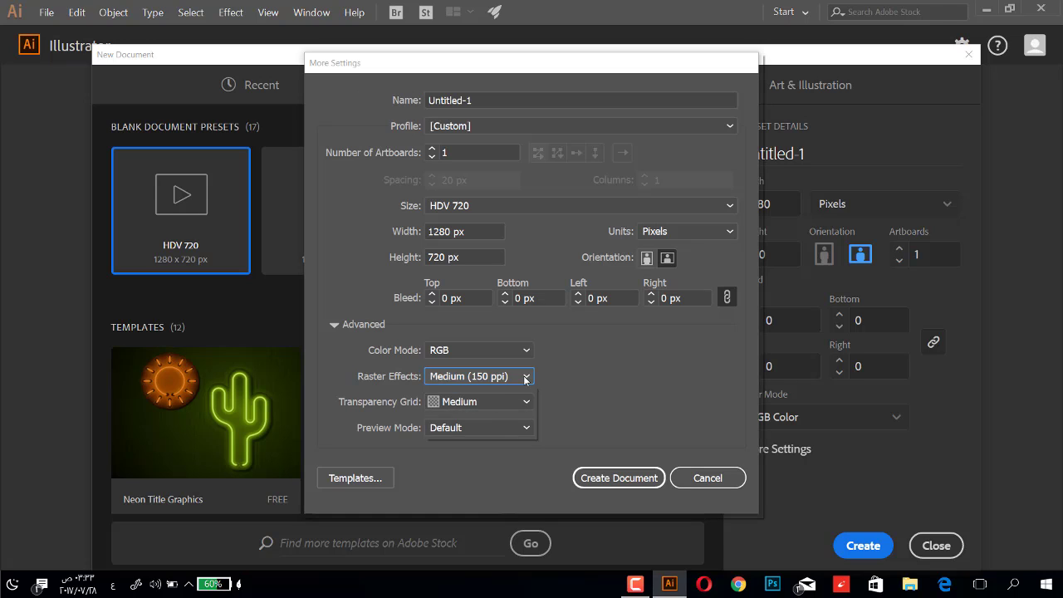
click(522, 378)
click(524, 411)
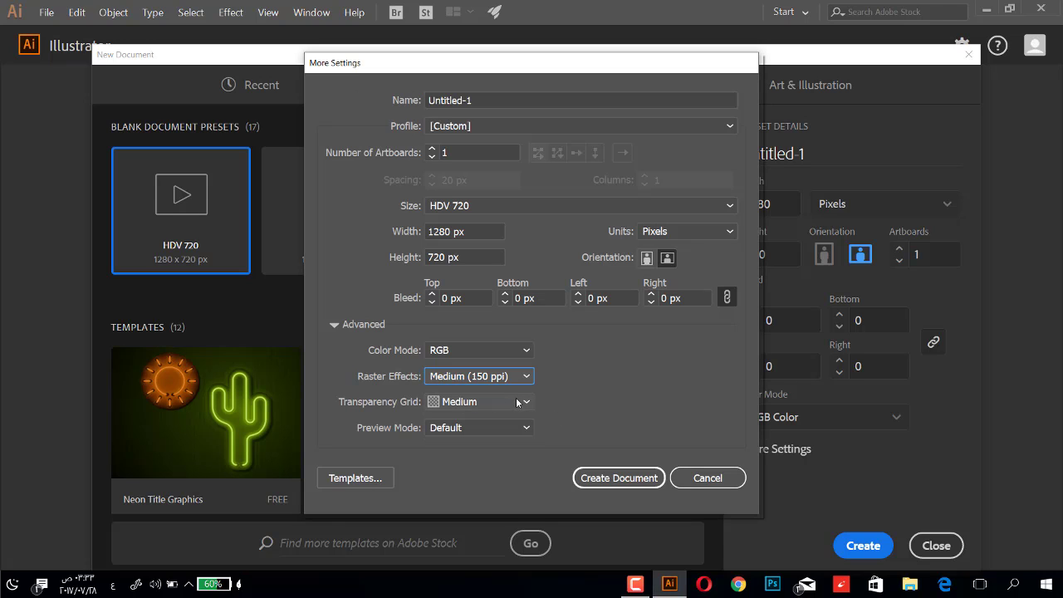
Set the transparency grid to Dark after trying Orange and Green
click(514, 403)
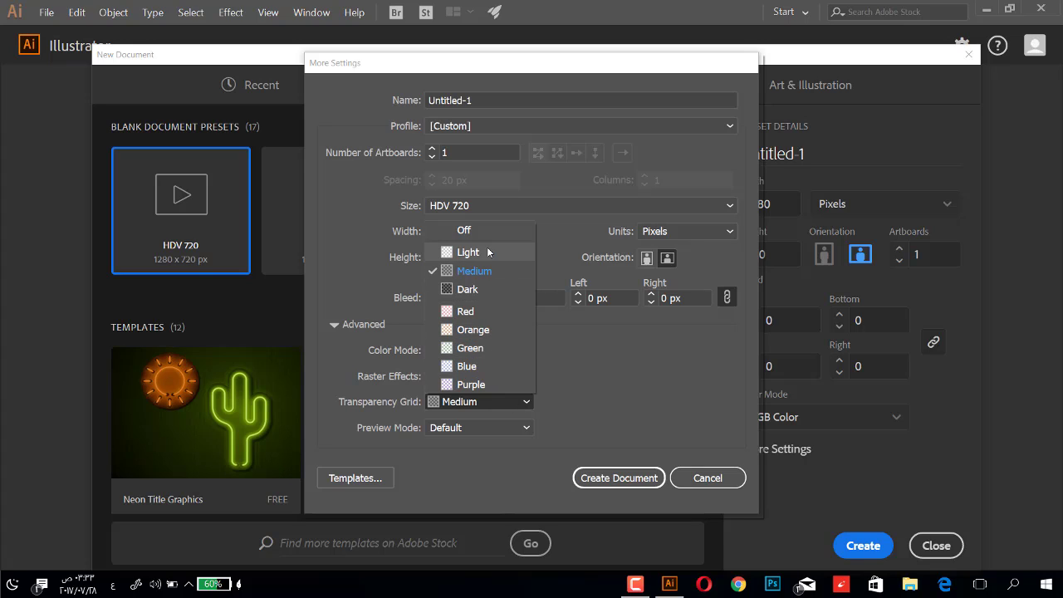
click(474, 330)
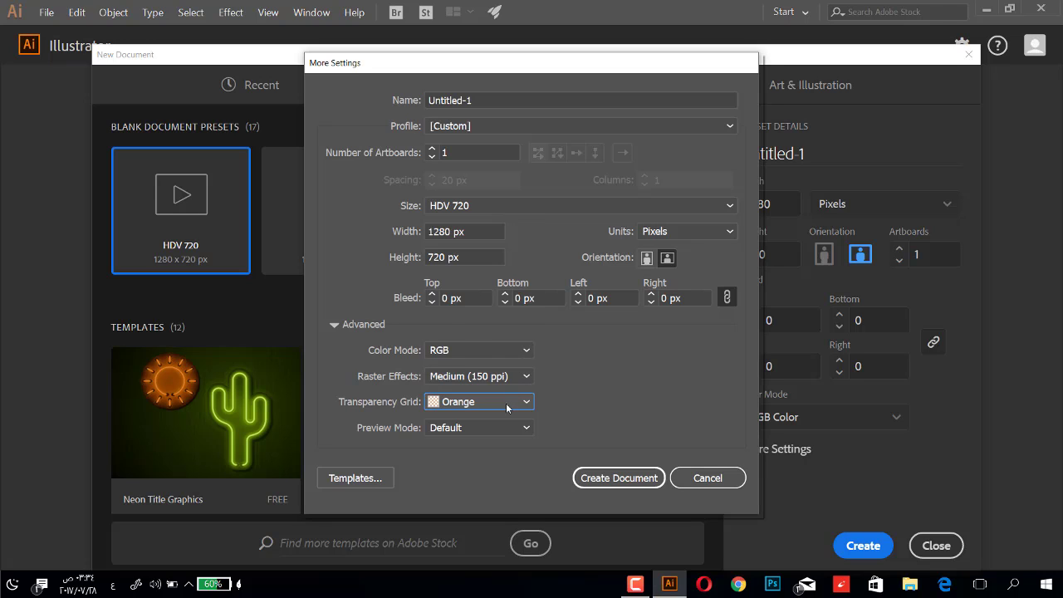
click(506, 403)
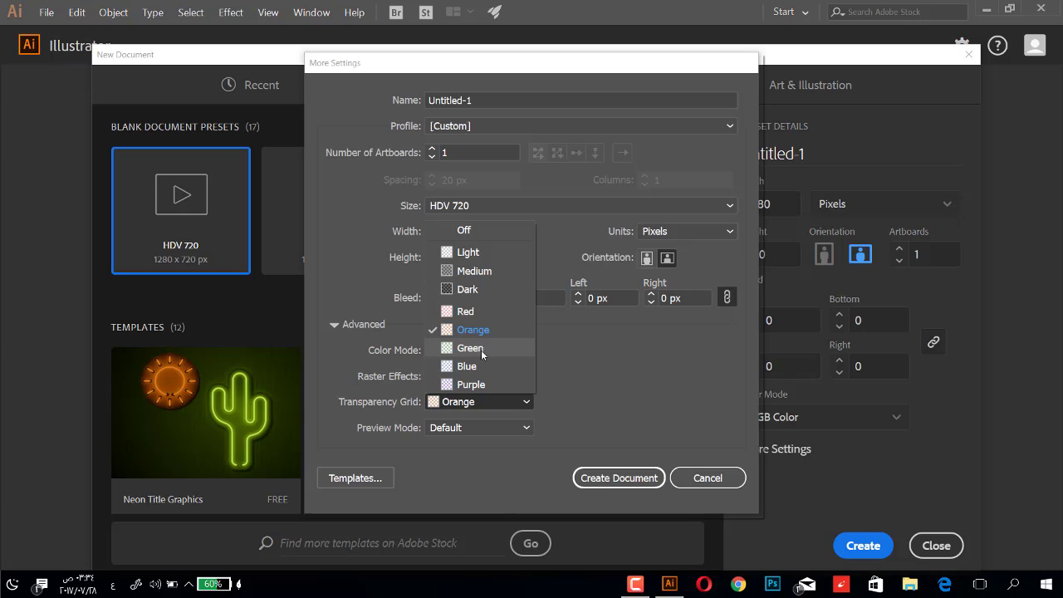
click(482, 348)
click(523, 402)
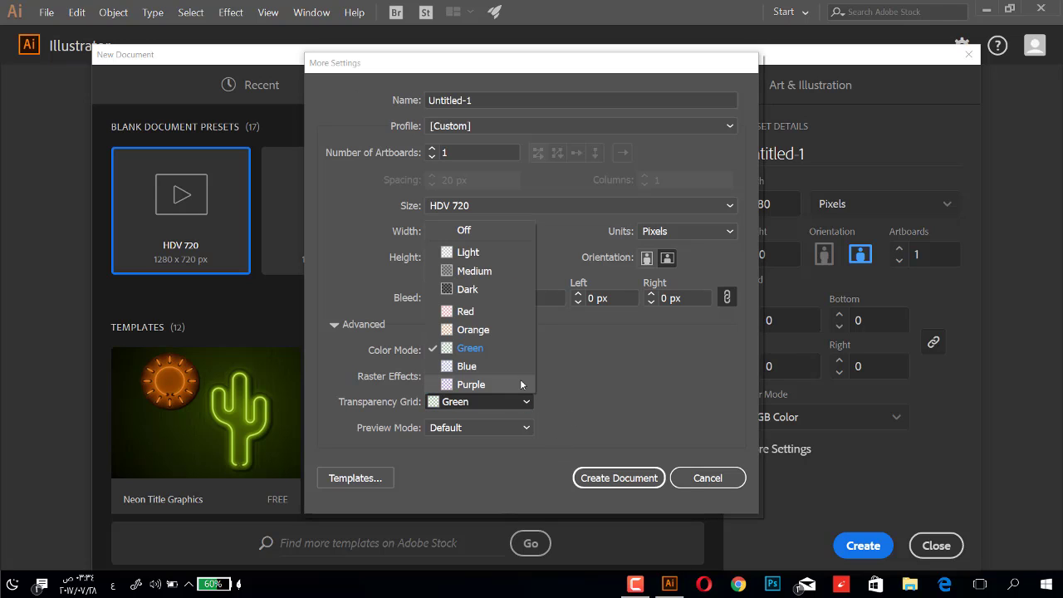
click(474, 291)
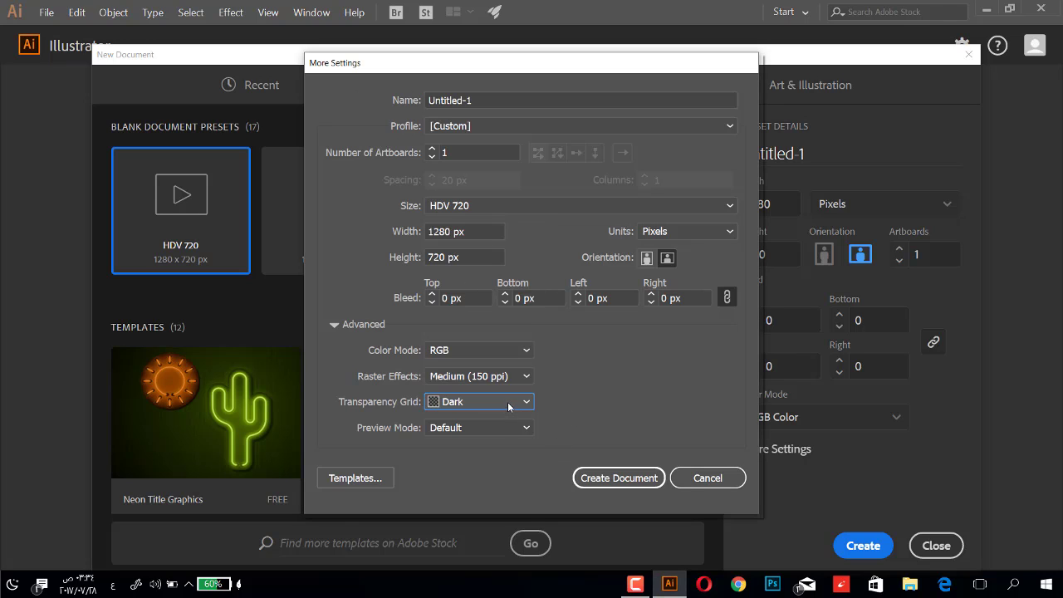
Leave the preview mode on Default
click(507, 427)
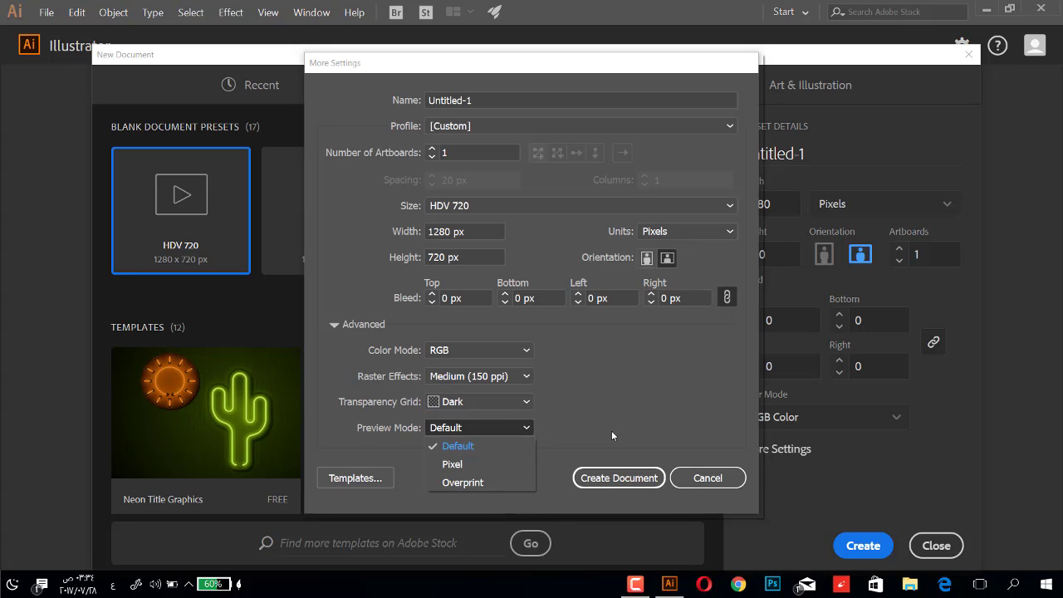
click(583, 435)
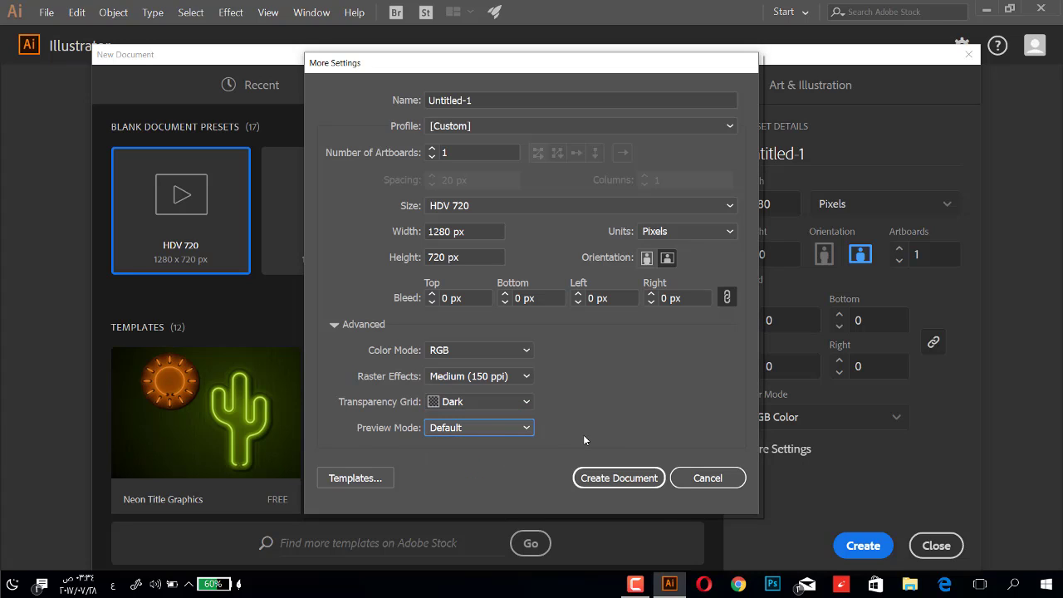
click(509, 431)
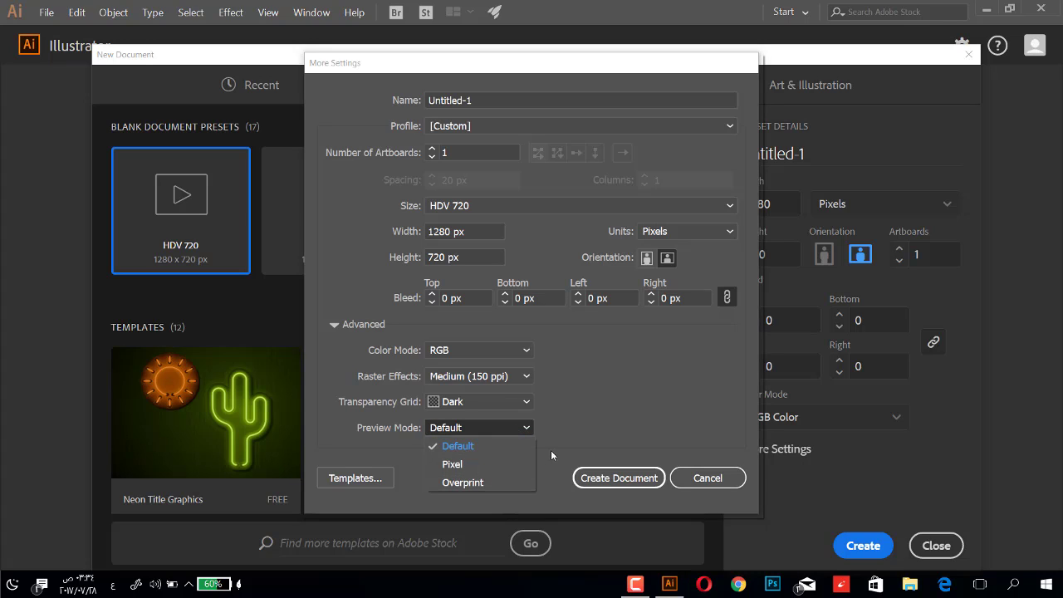
click(574, 435)
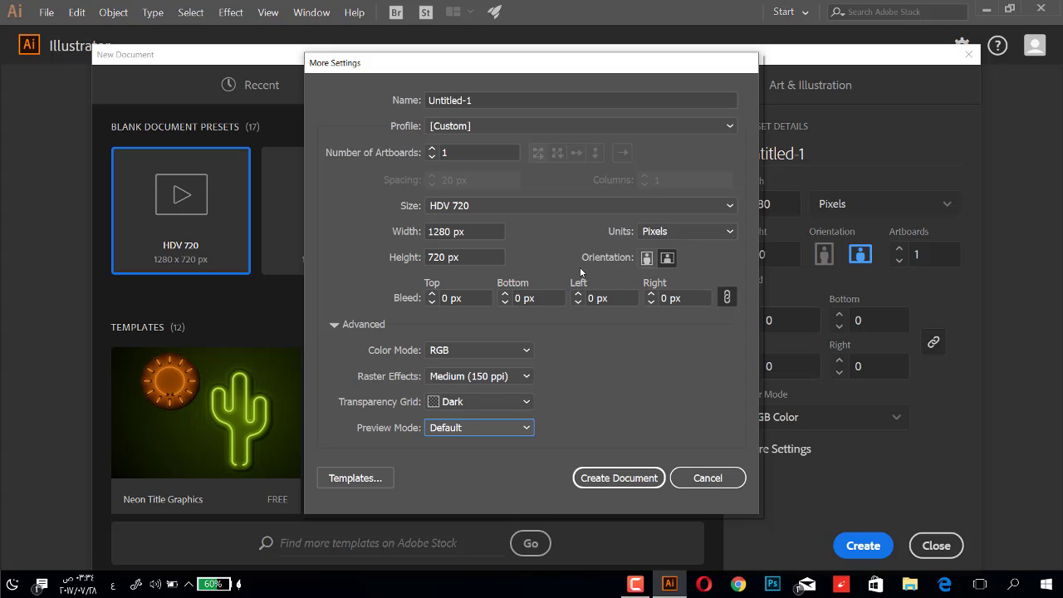
Set 2 artboards with 20 px spacing, Grid by Row layout and 2 columns
click(432, 149)
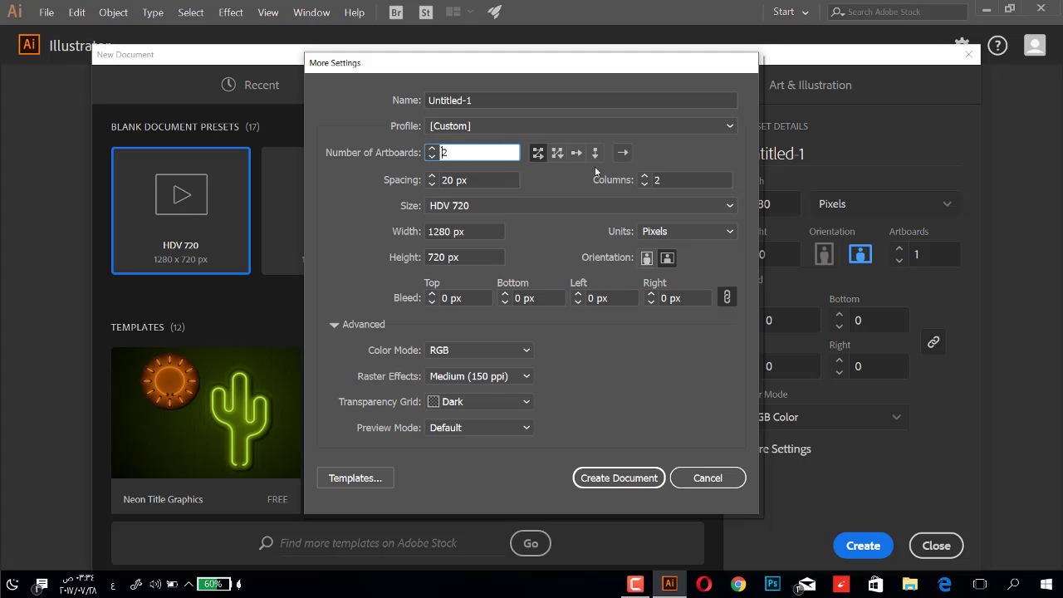
click(474, 181)
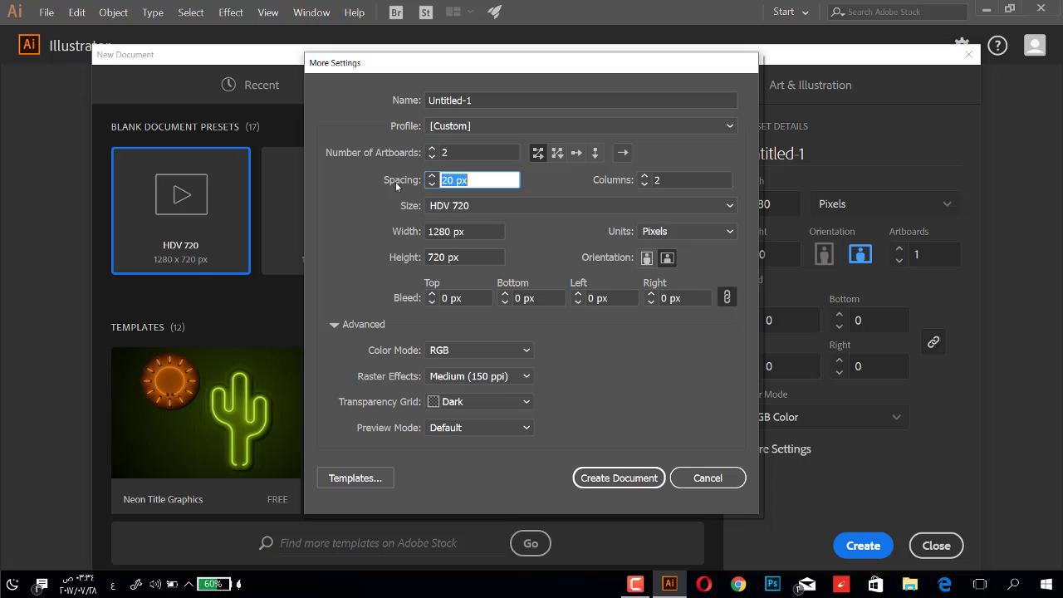
click(489, 179)
click(673, 180)
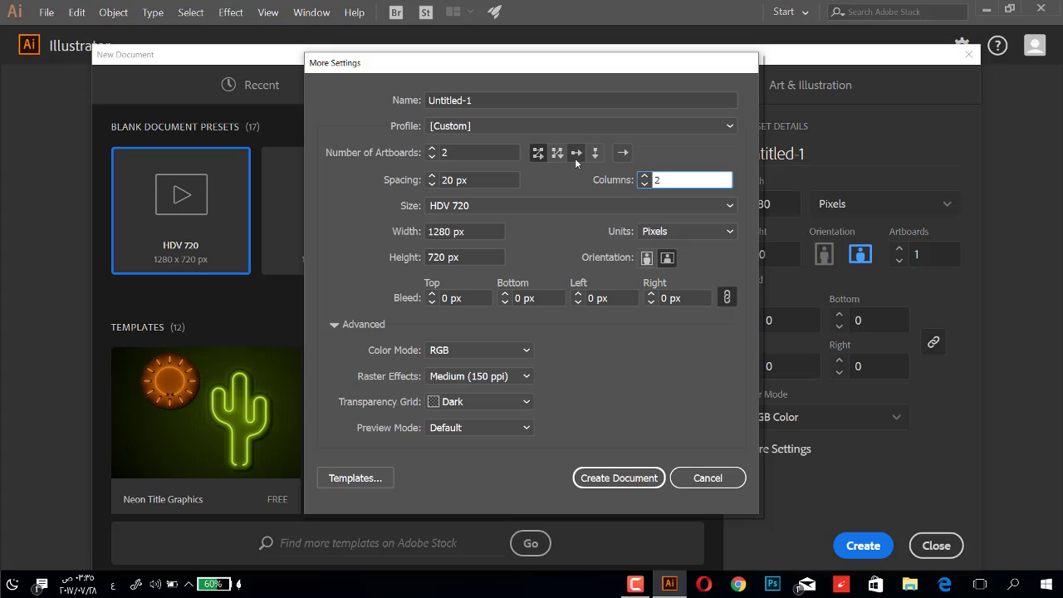
click(576, 154)
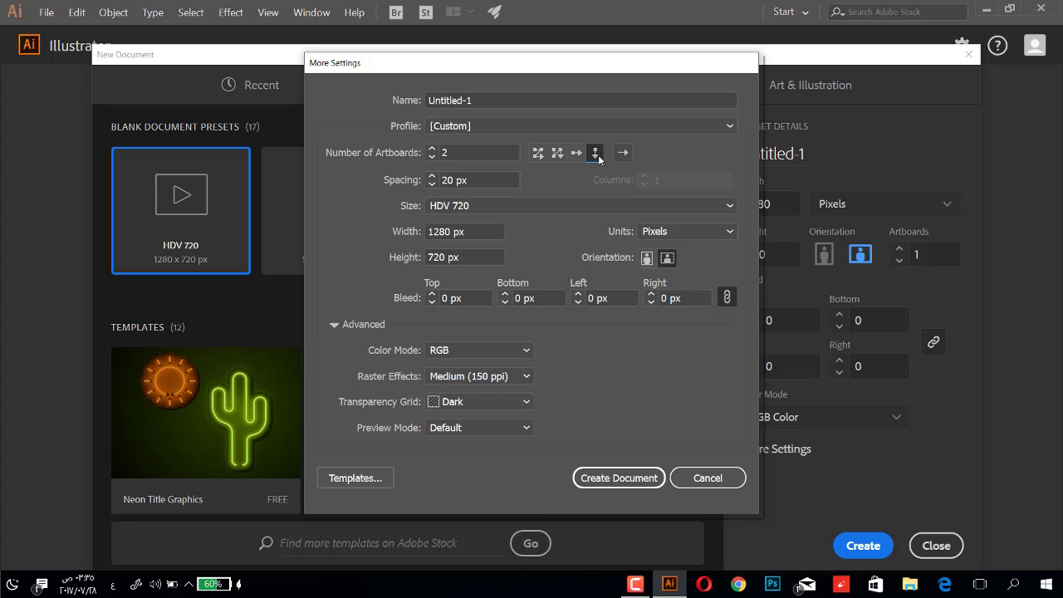
click(539, 152)
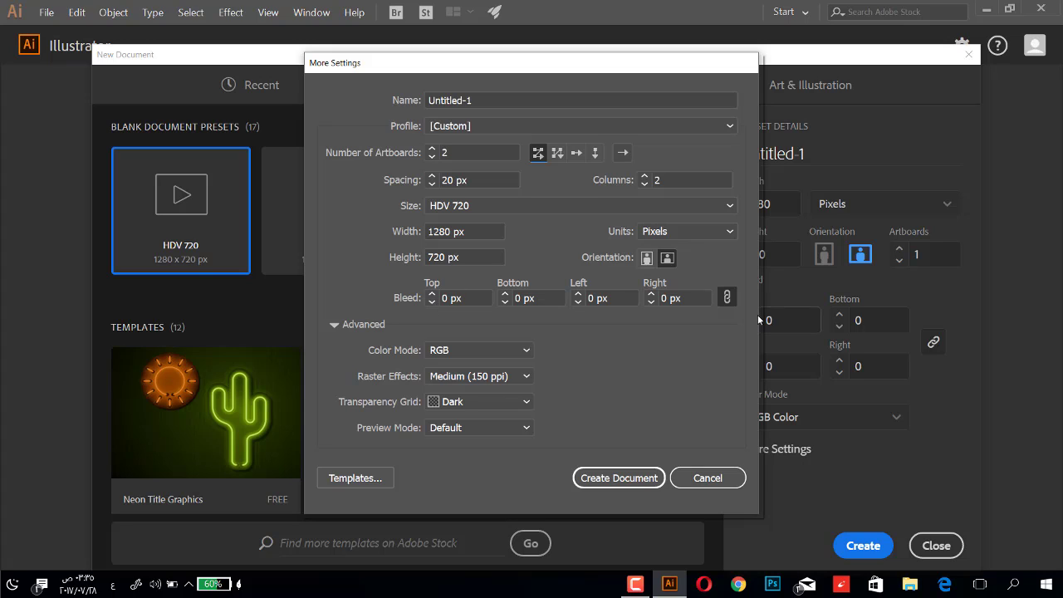
double_click(656, 180)
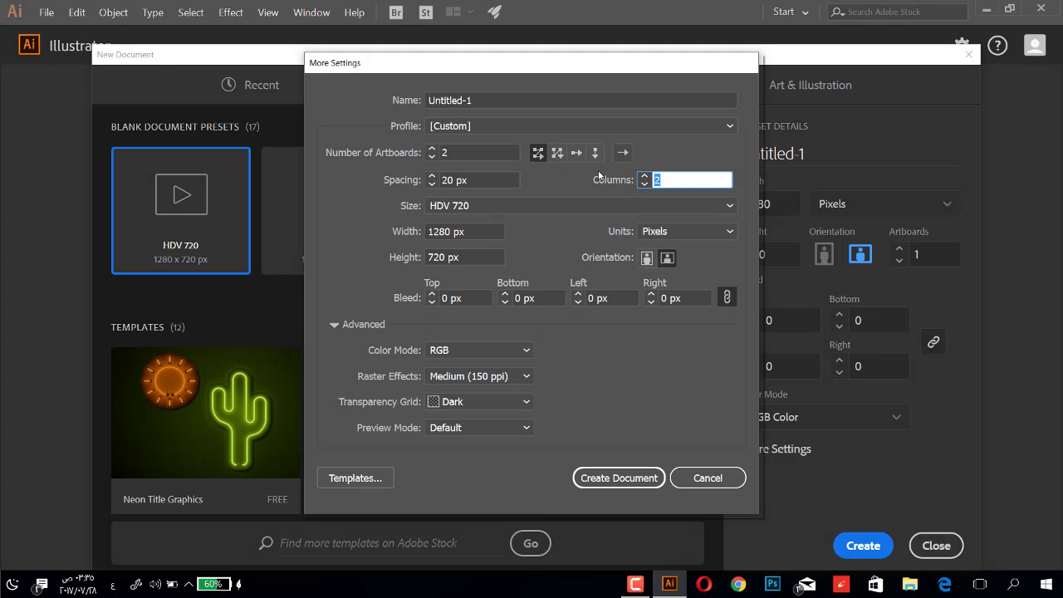
click(472, 154)
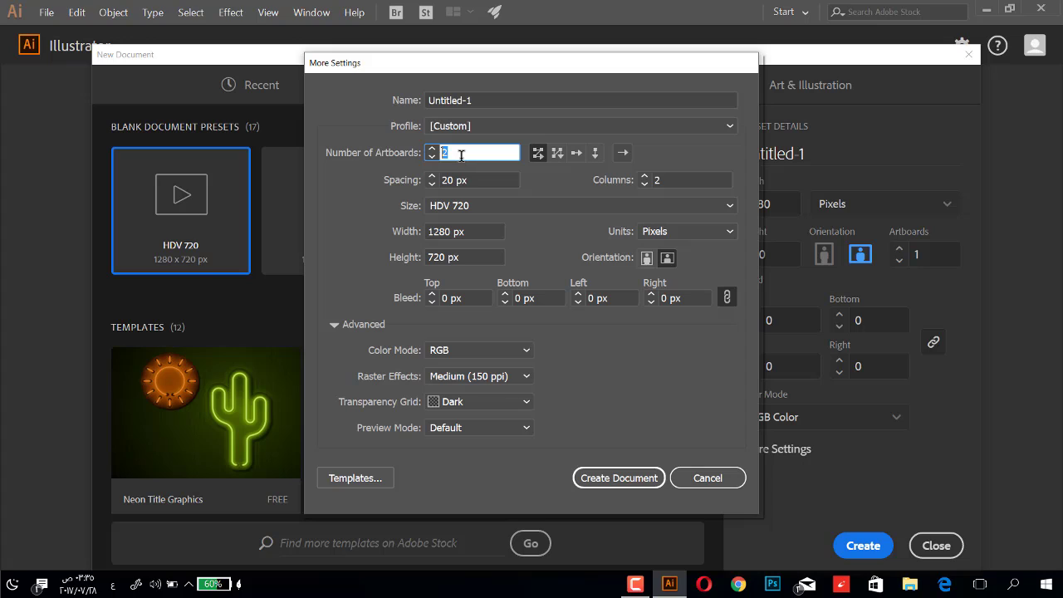
Enter 6 artboards and adjust the column count between 2 and 3
text(6)
click(666, 180)
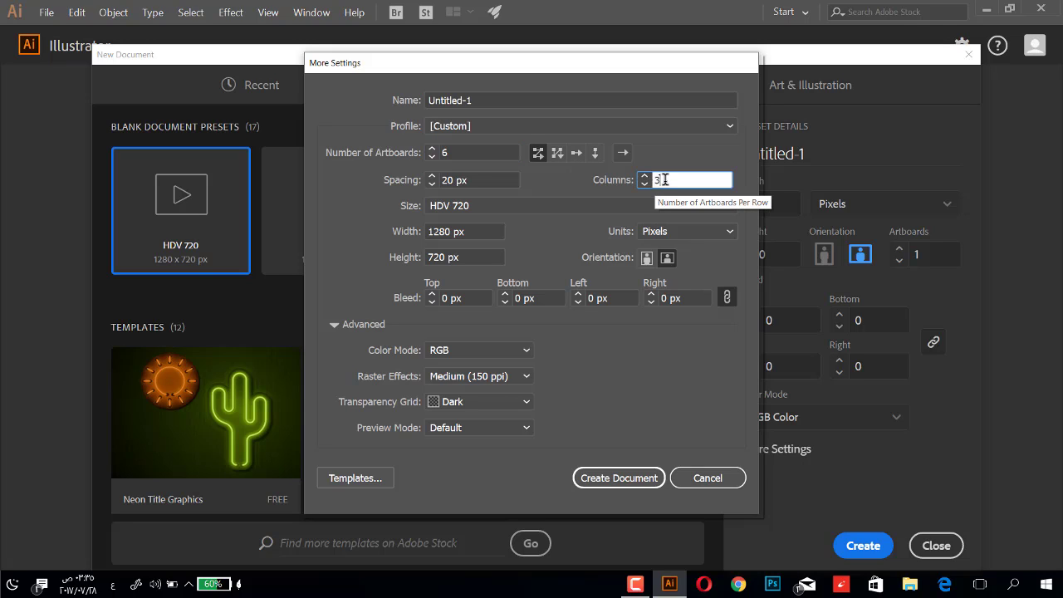
click(644, 183)
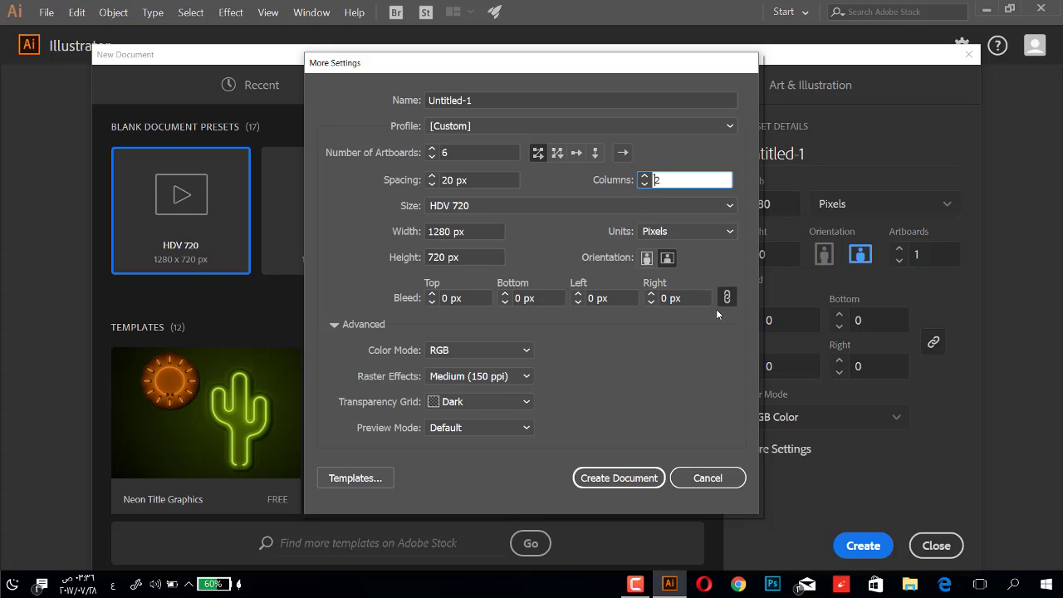
click(645, 176)
Try grid-by-column, row, column and right-to-left layouts, then cancel More Settings
click(559, 153)
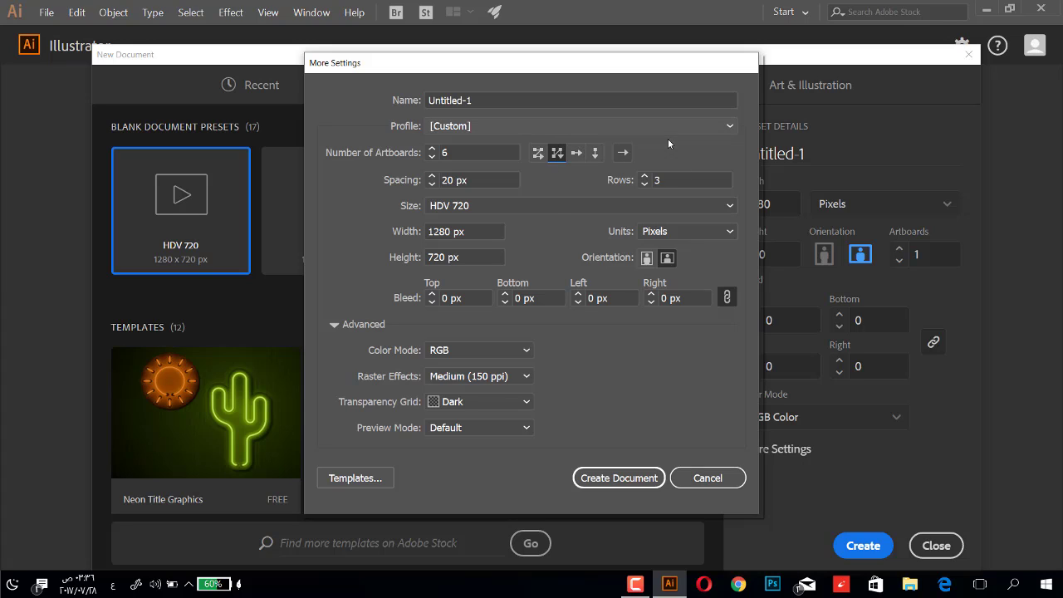
click(577, 153)
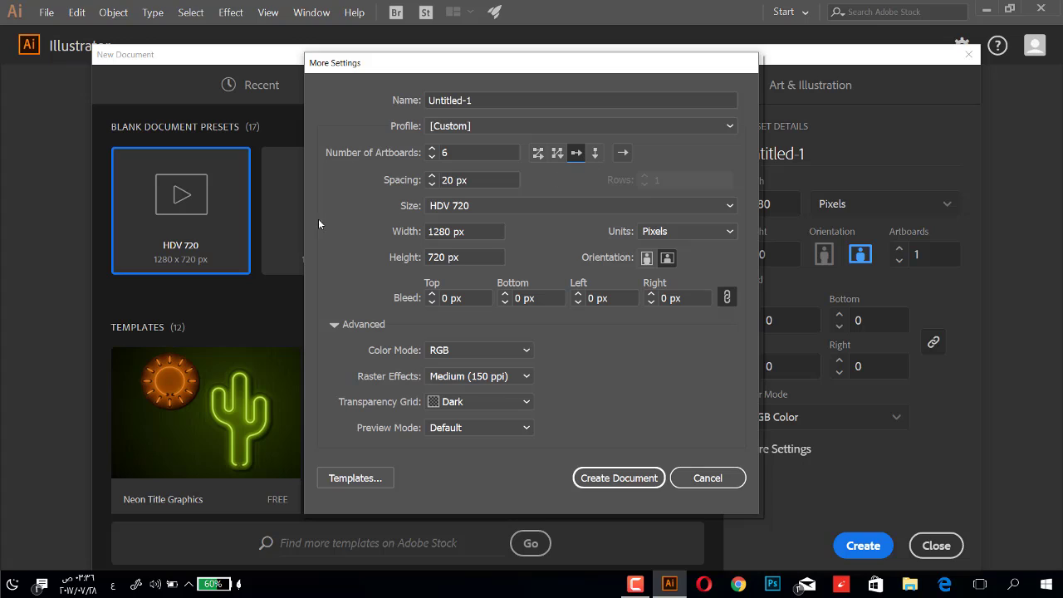
click(595, 153)
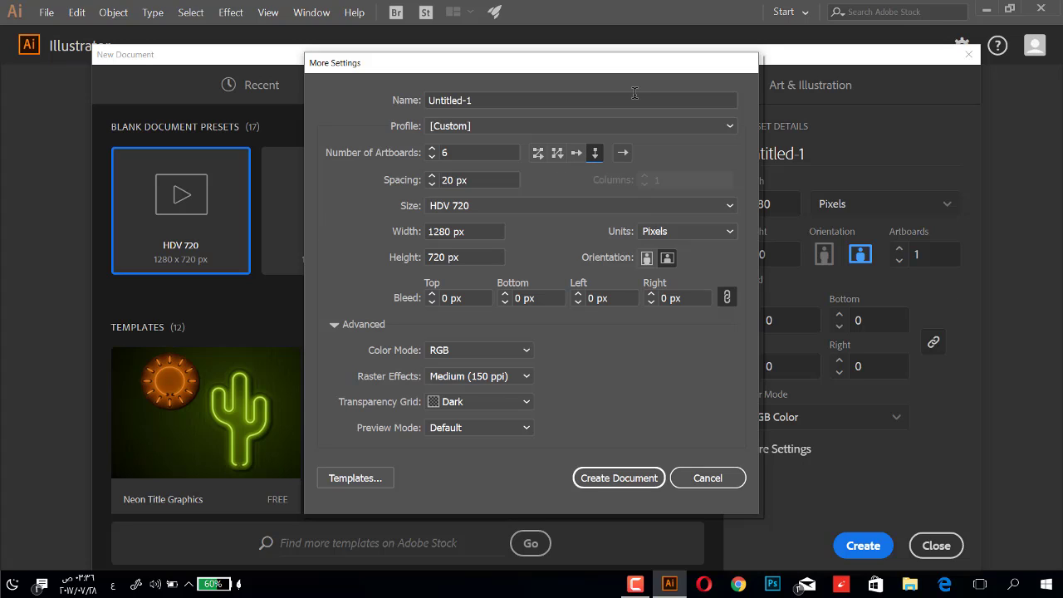
click(625, 155)
click(577, 153)
click(622, 153)
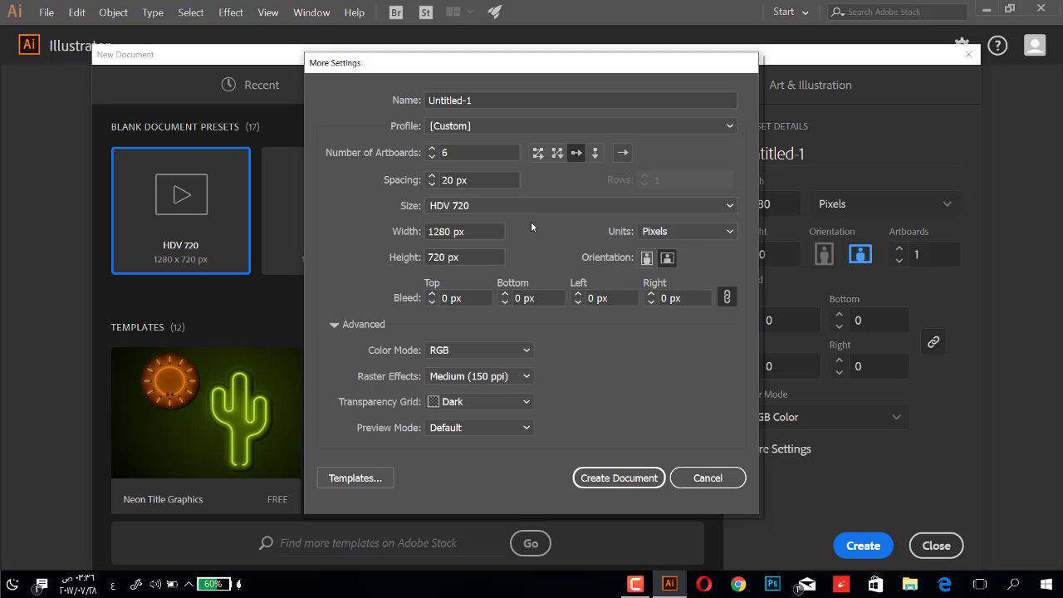
click(441, 180)
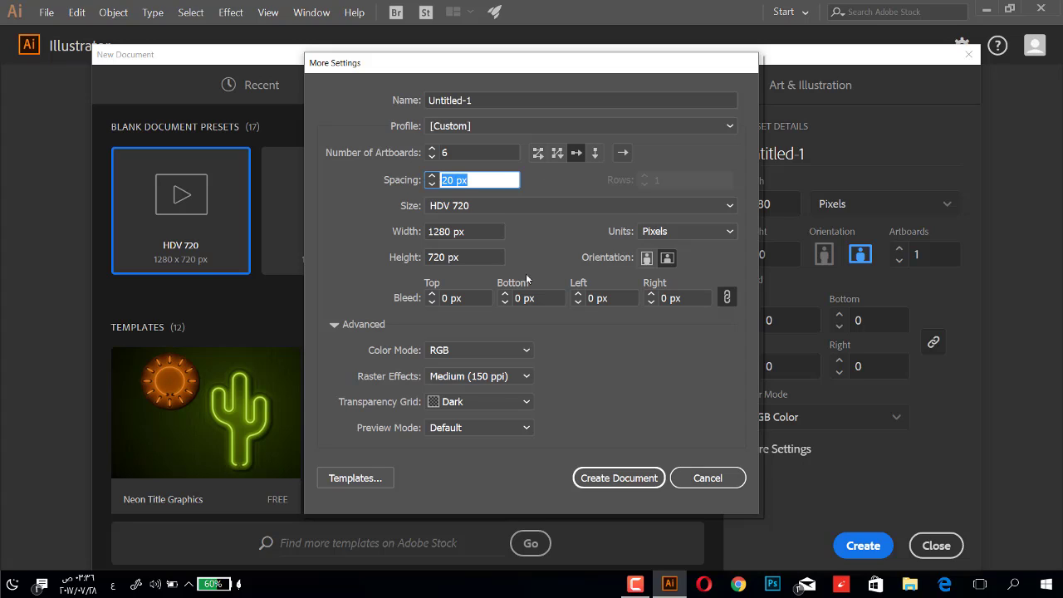
click(712, 480)
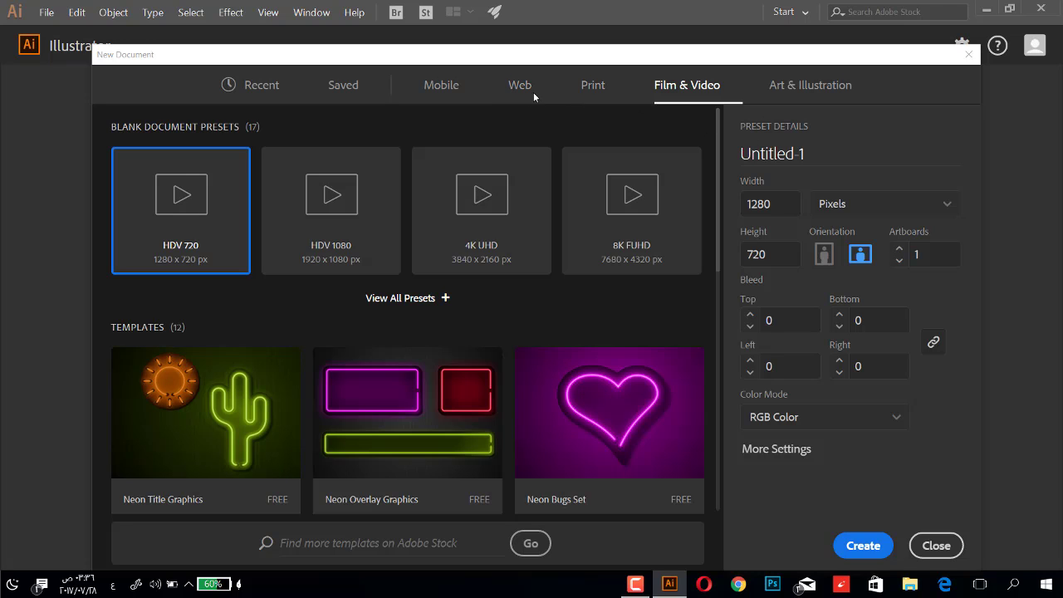
Choose the Print A4 preset with 4 artboards and open its More Settings
click(593, 90)
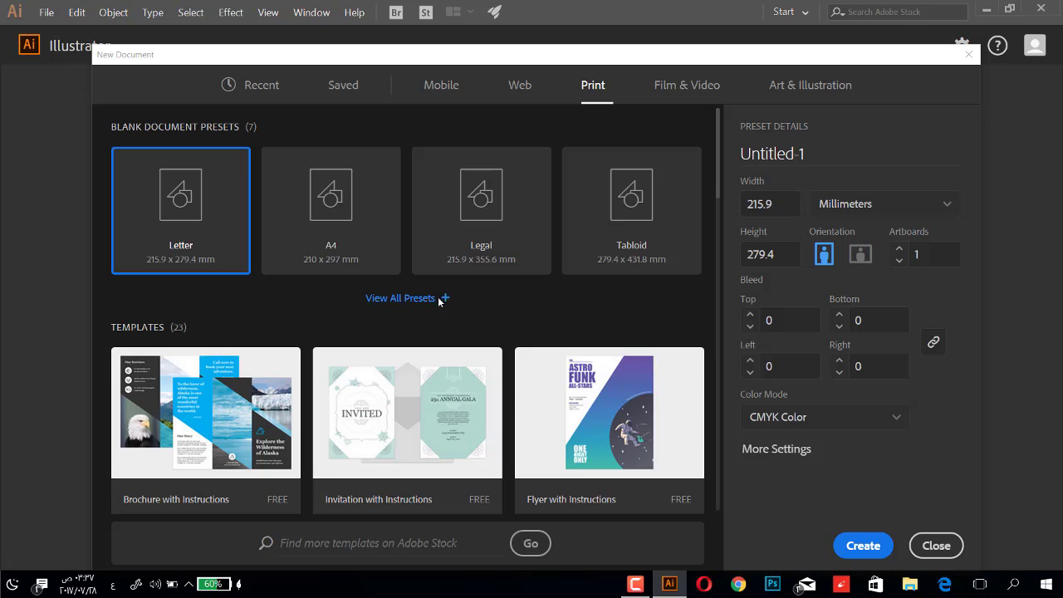
click(442, 299)
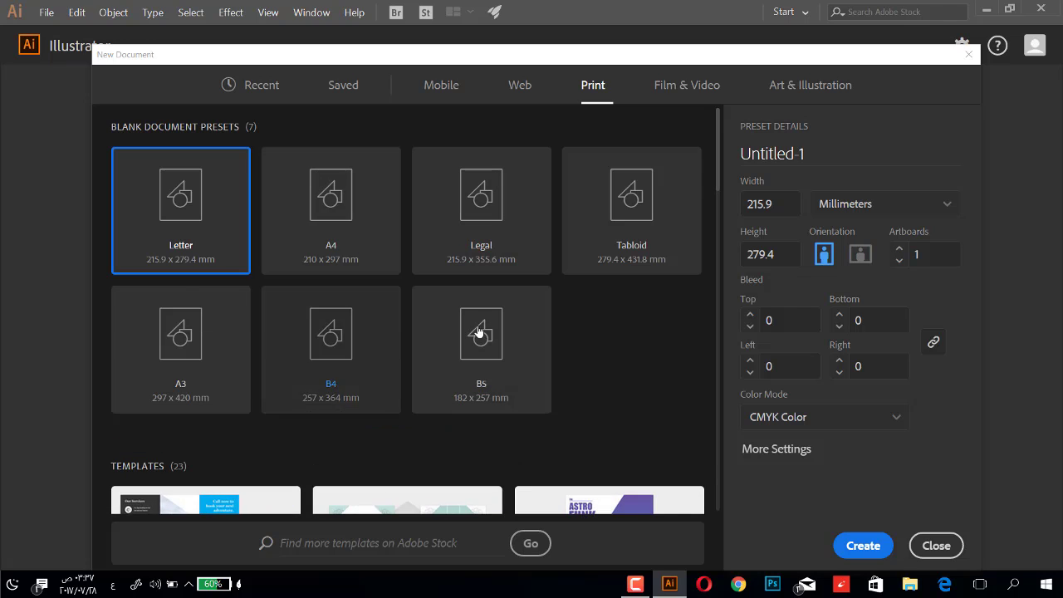
click(332, 217)
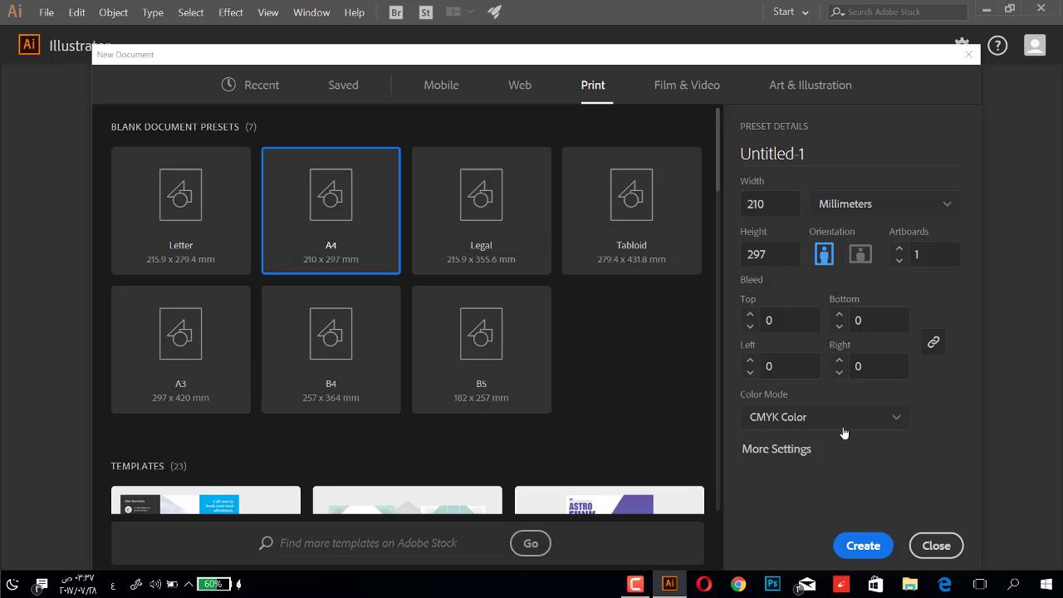
click(900, 249)
click(900, 249)
click(791, 451)
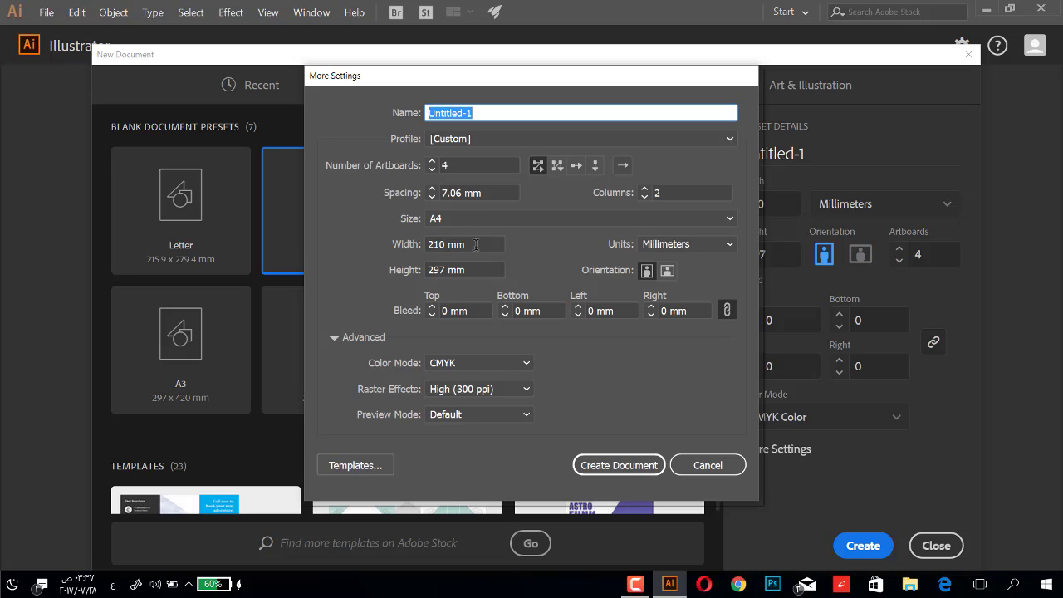
Set the spacing between the A4 artboards to 10 mm
click(475, 244)
click(486, 268)
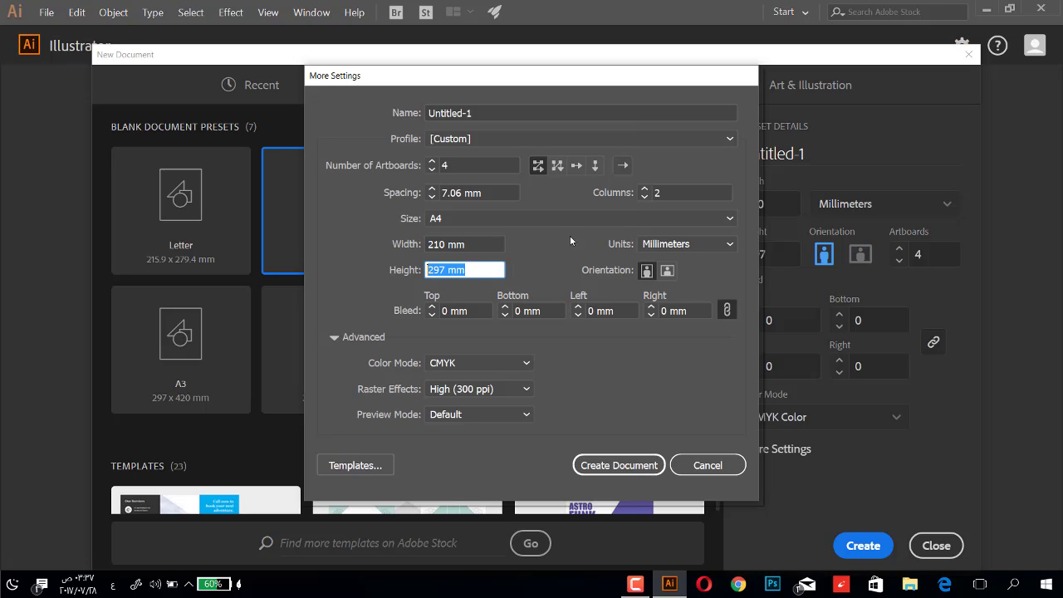
drag(594, 79, 484, 80)
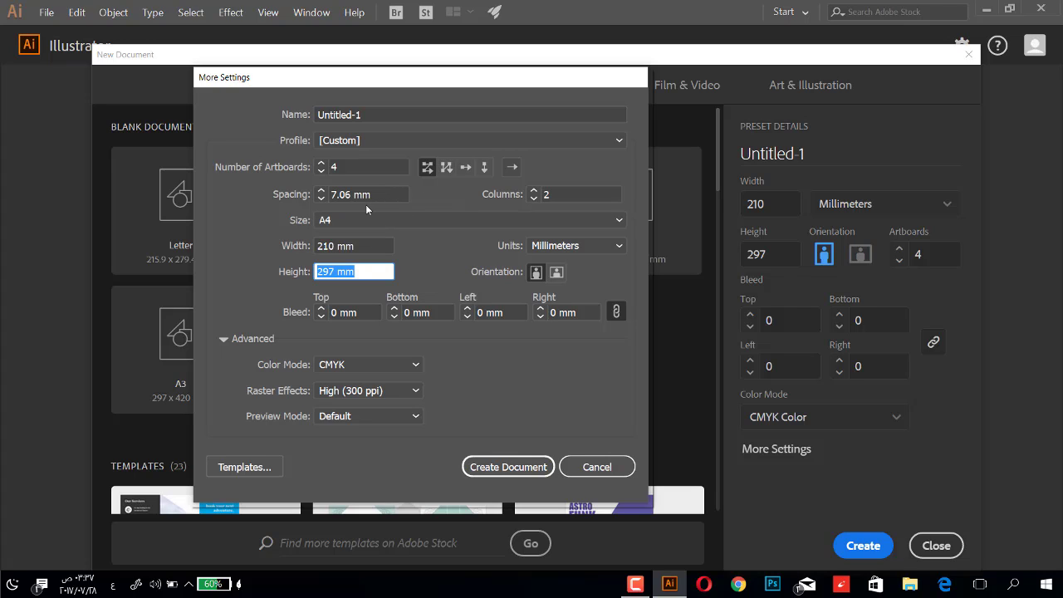
click(340, 198)
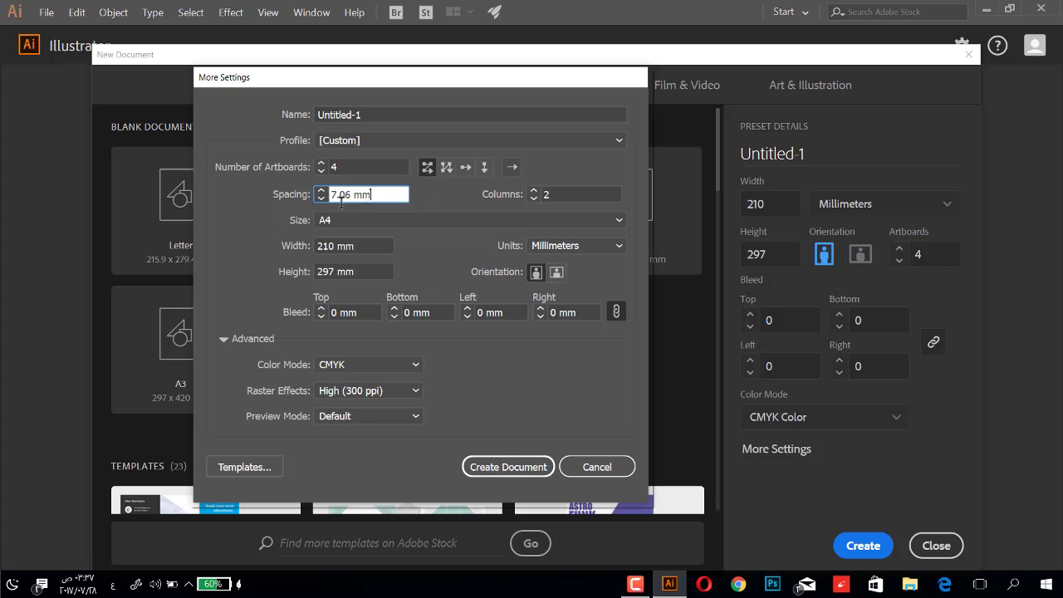
triple_click(341, 199)
text(10)
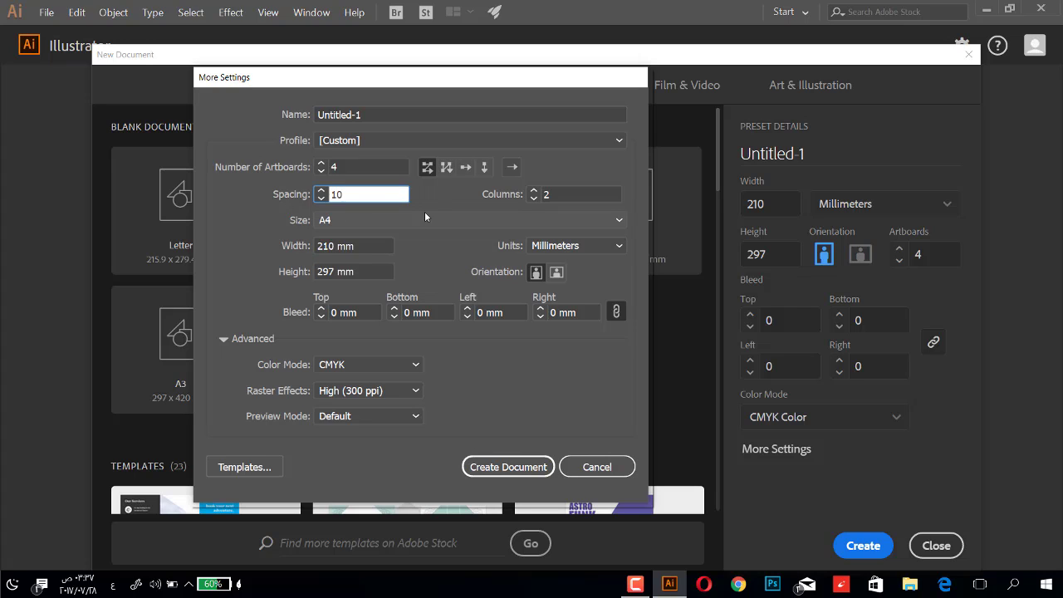
click(575, 194)
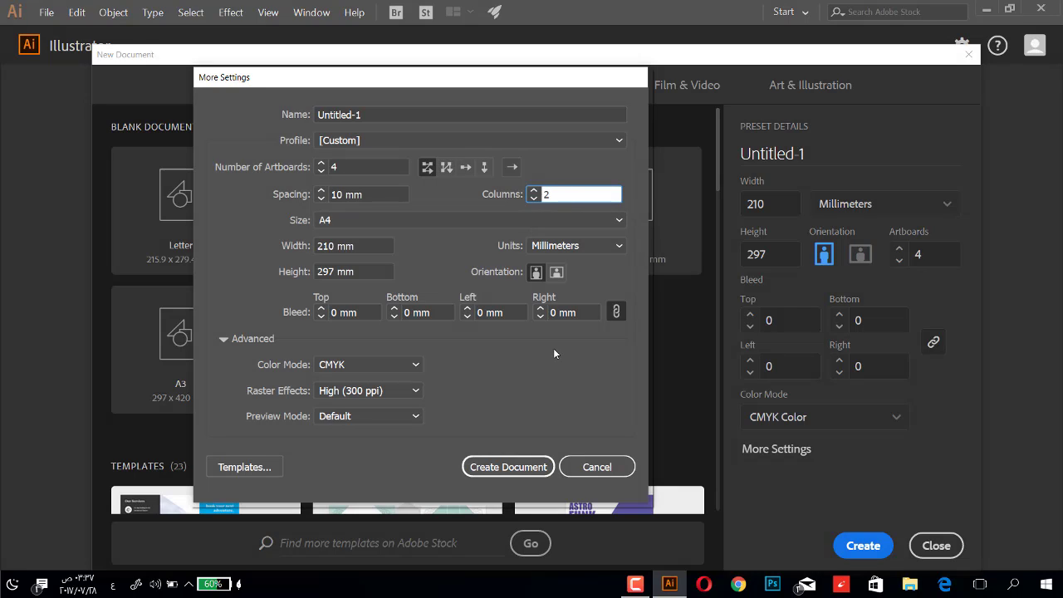
Arrange the four artboards in two rows, keep CMYK and High (300 ppi), and create
click(463, 168)
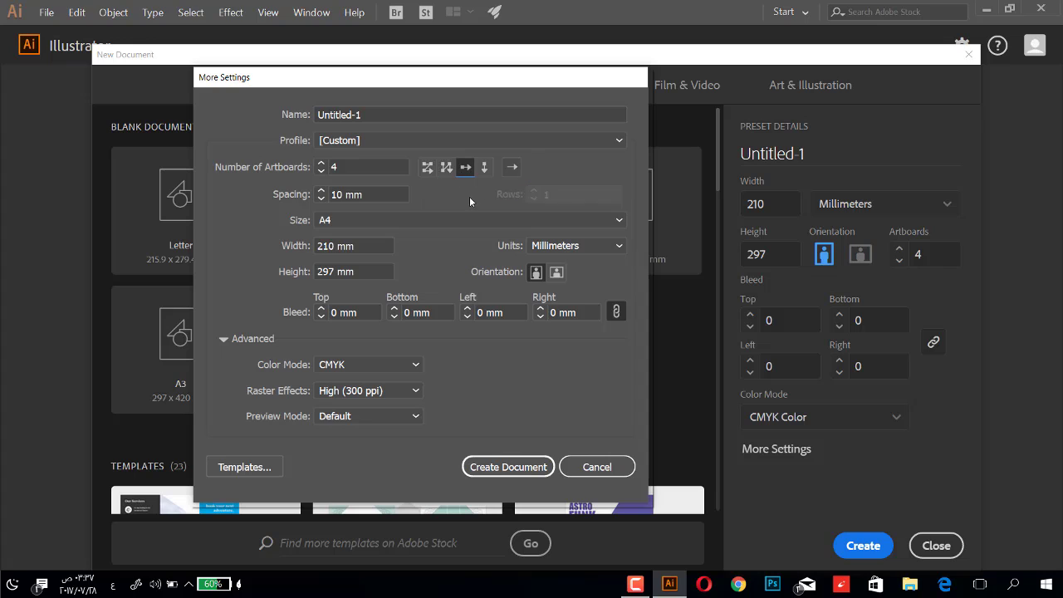
click(446, 168)
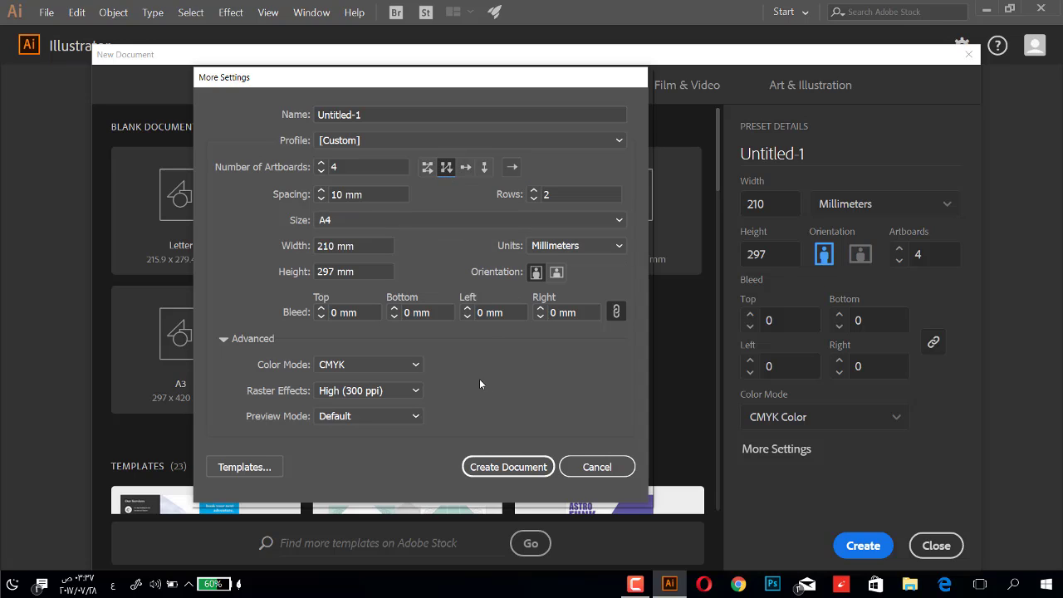
click(394, 366)
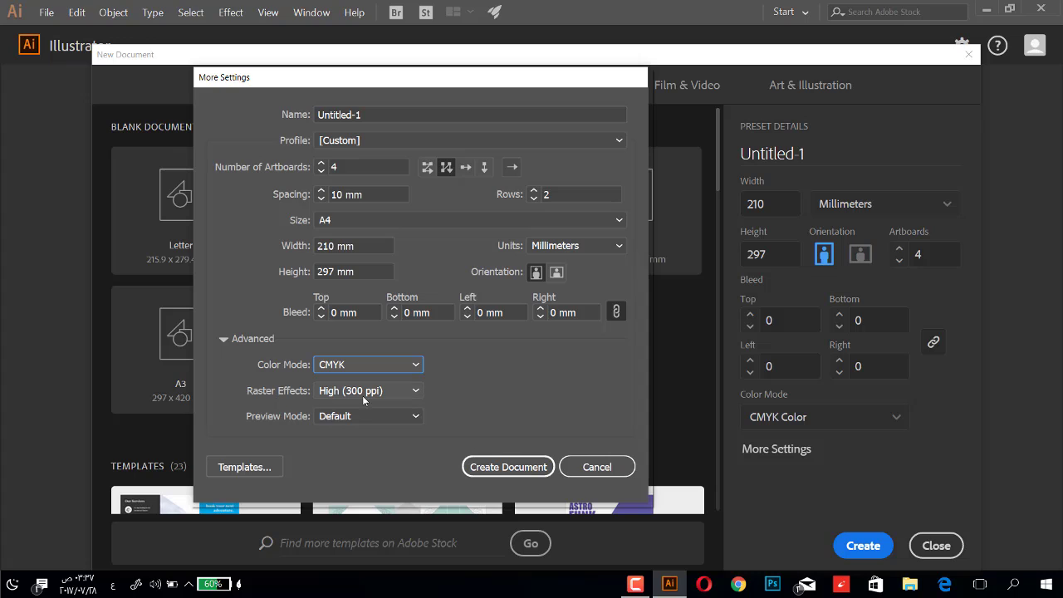
click(384, 394)
click(394, 417)
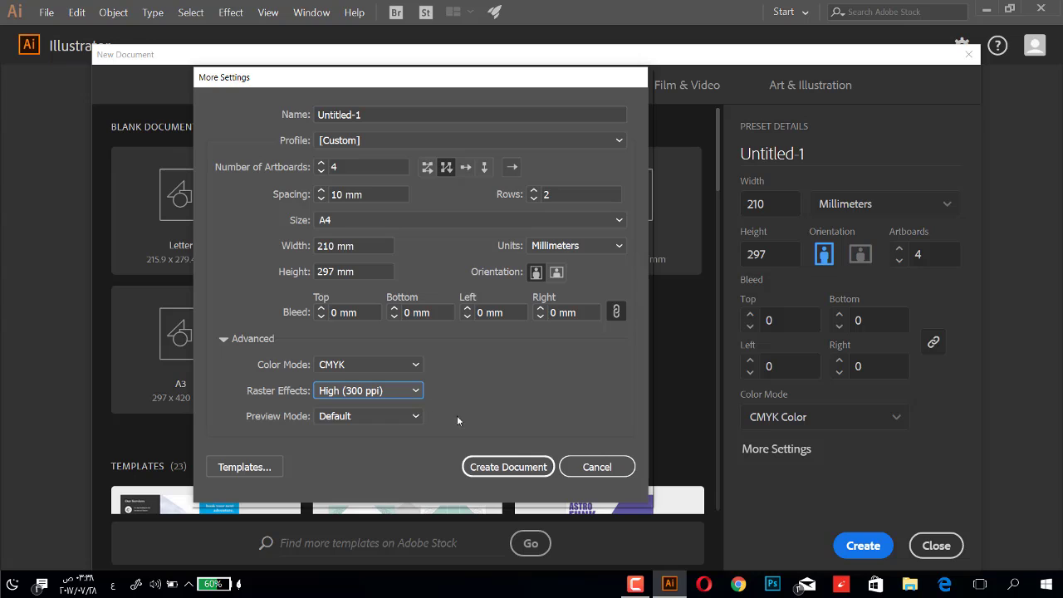
click(500, 467)
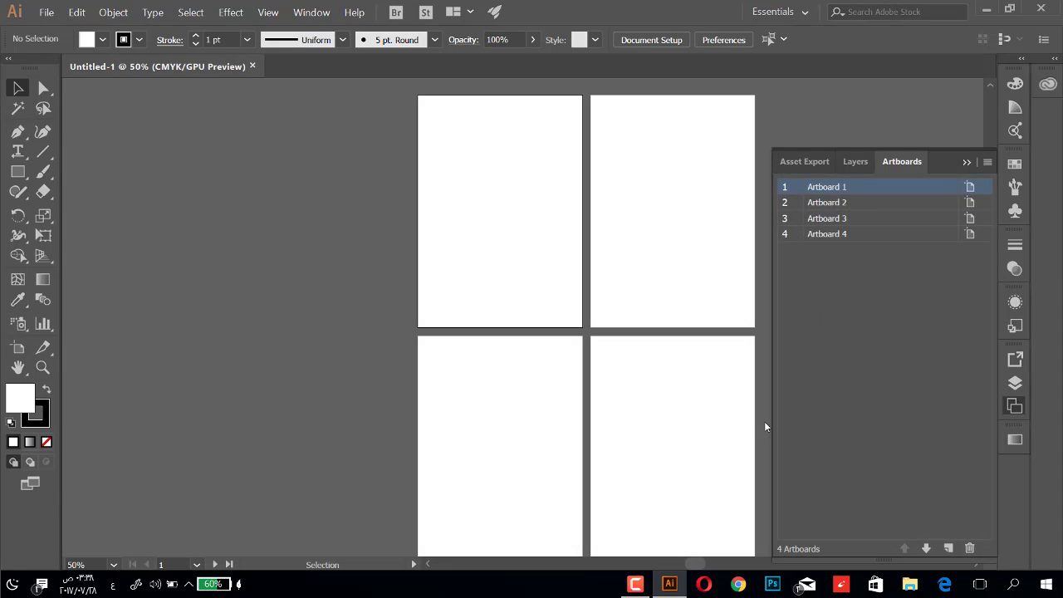
Pan the four artboards left with the Hand tool and show the Layers panel listing Layer 1
key(a)
click(18, 366)
drag(406, 340, 288, 337)
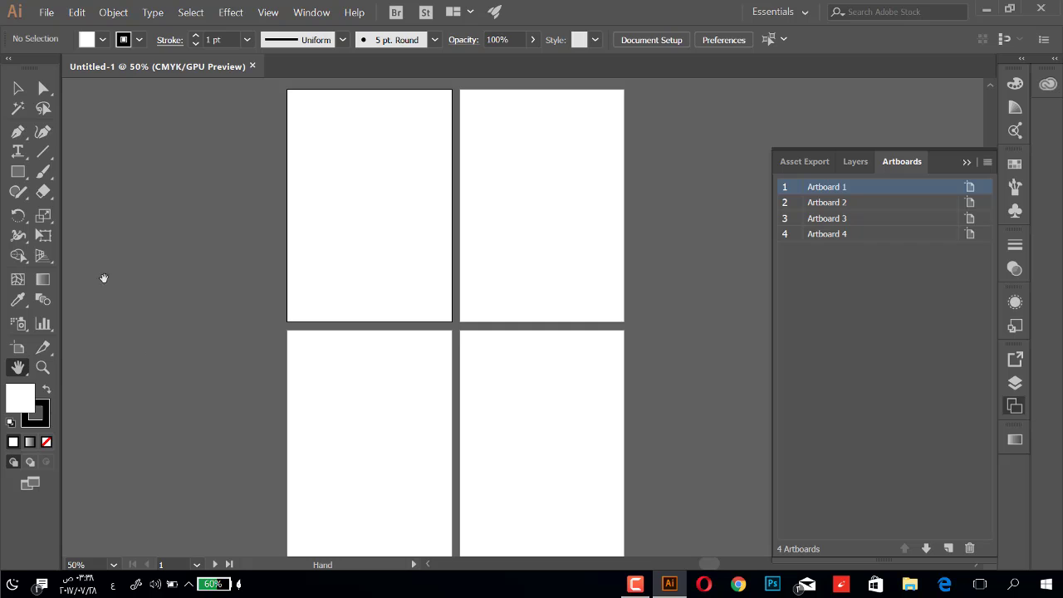
click(16, 91)
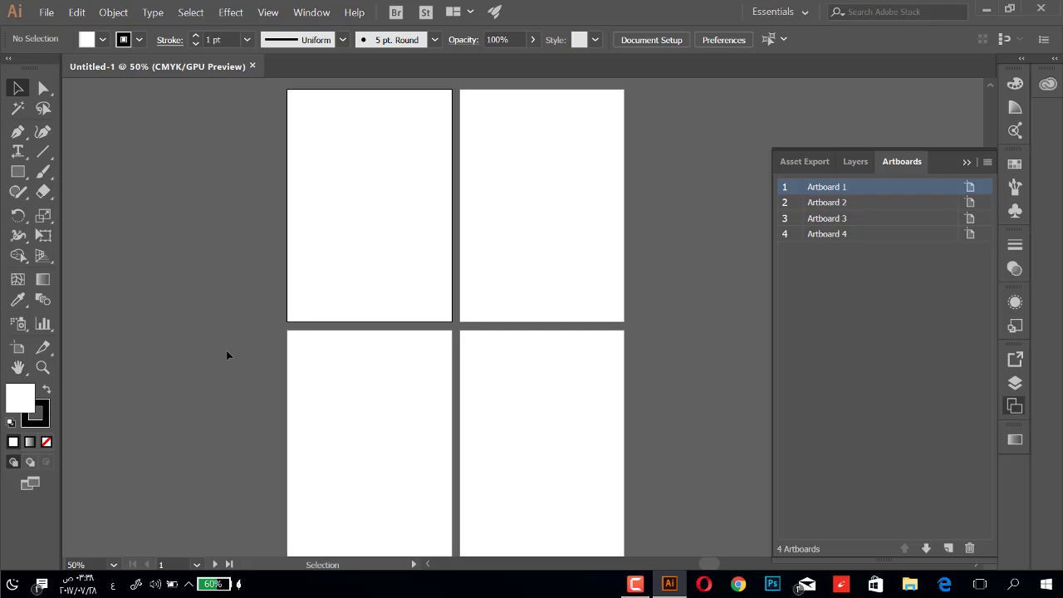
key(h)
drag(227, 355, 226, 343)
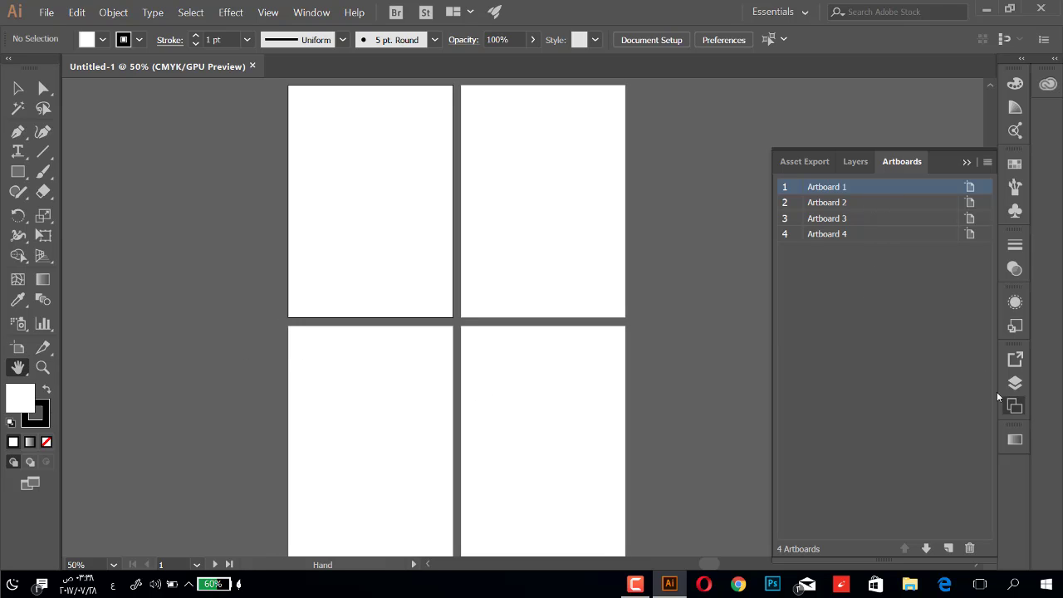
click(856, 161)
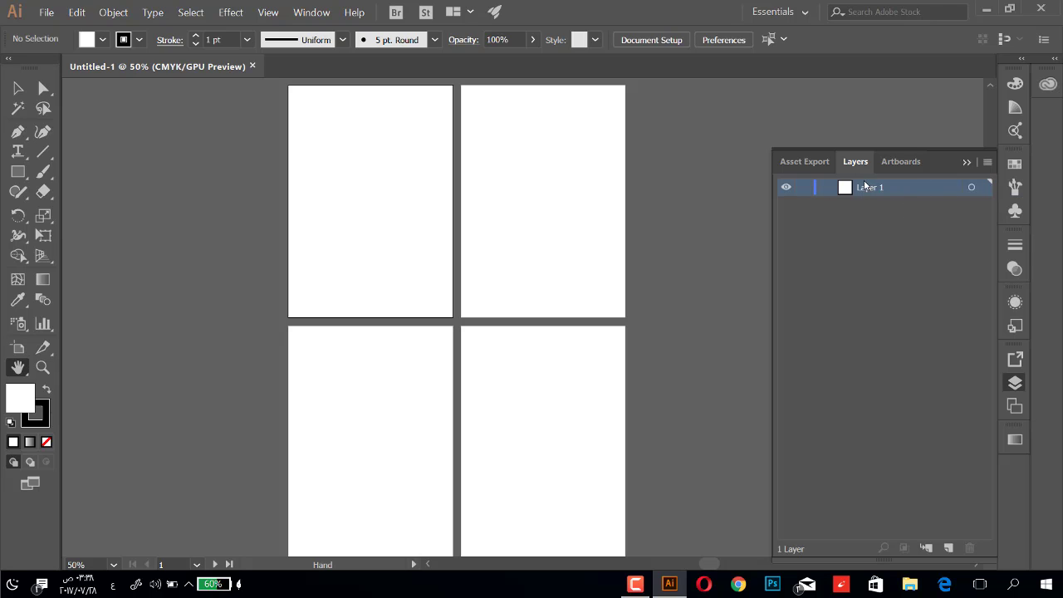
click(973, 189)
click(786, 186)
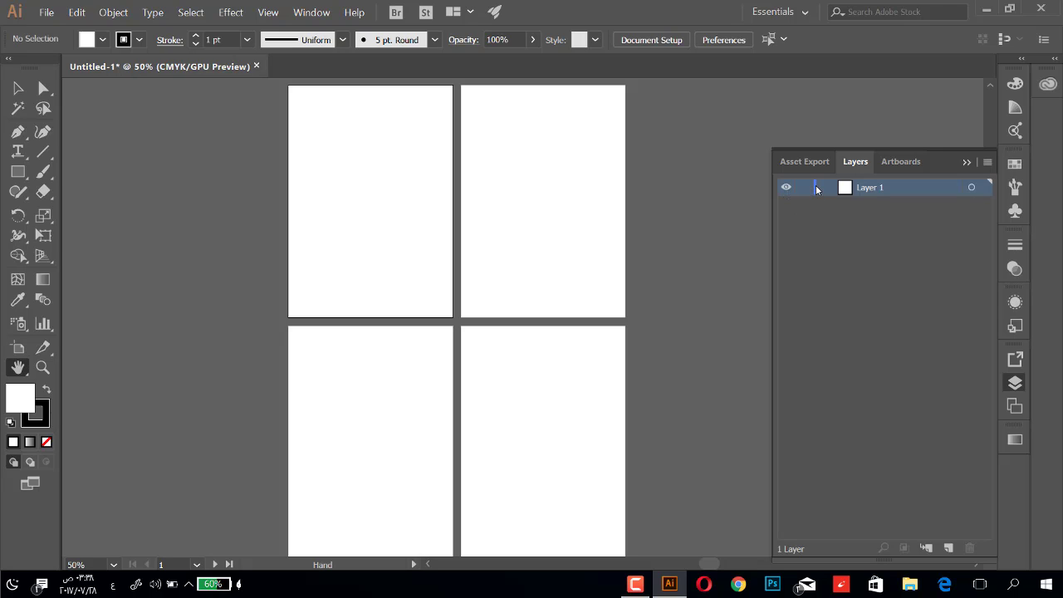
click(815, 193)
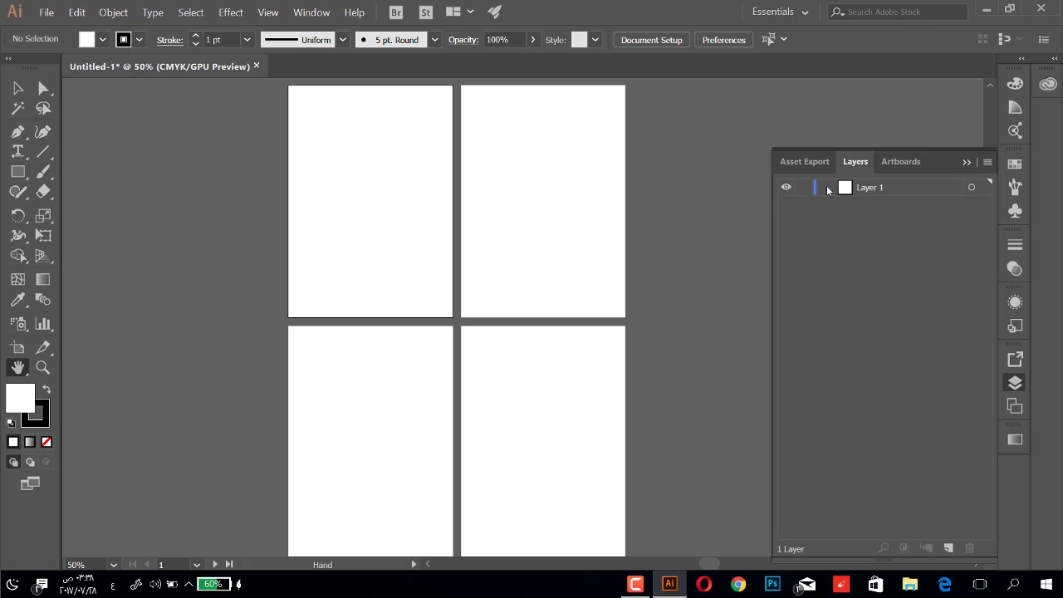
click(869, 197)
click(883, 269)
Change Layer 1's colour from Light Blue to Brown in Layer Options
double_click(889, 192)
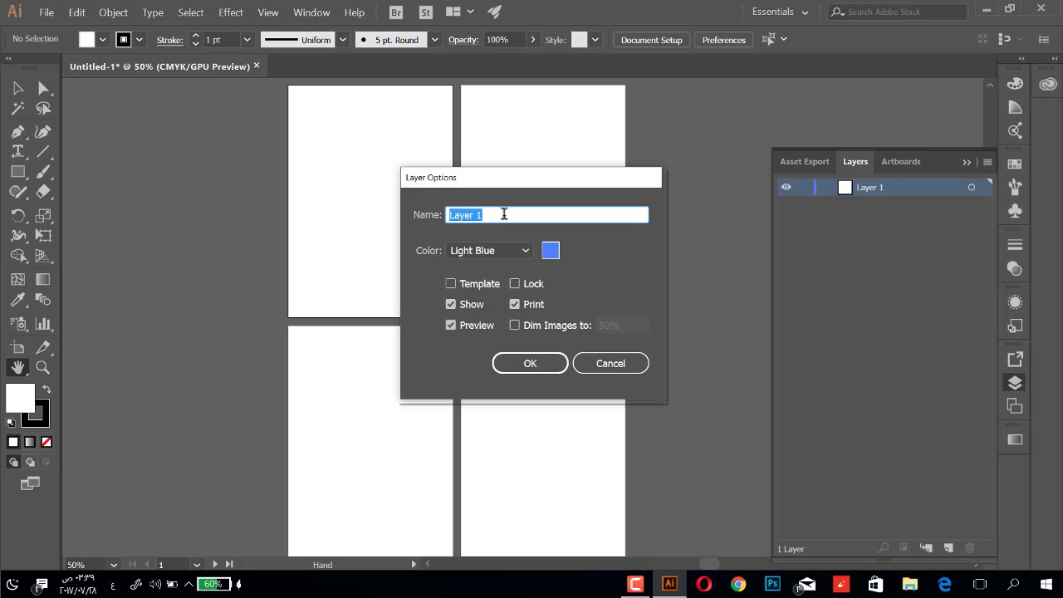
click(528, 250)
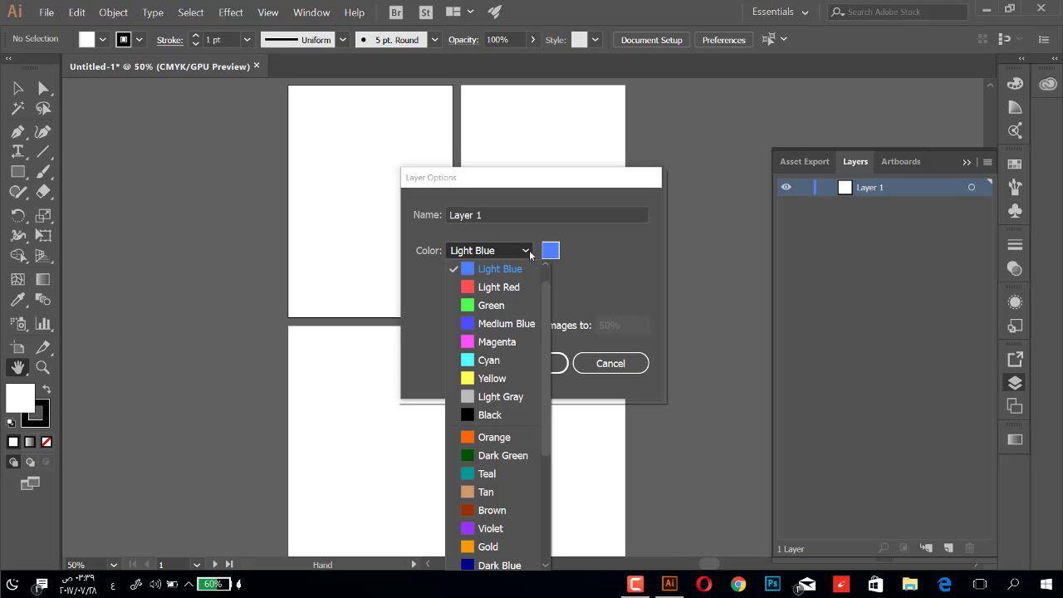
drag(544, 338, 536, 437)
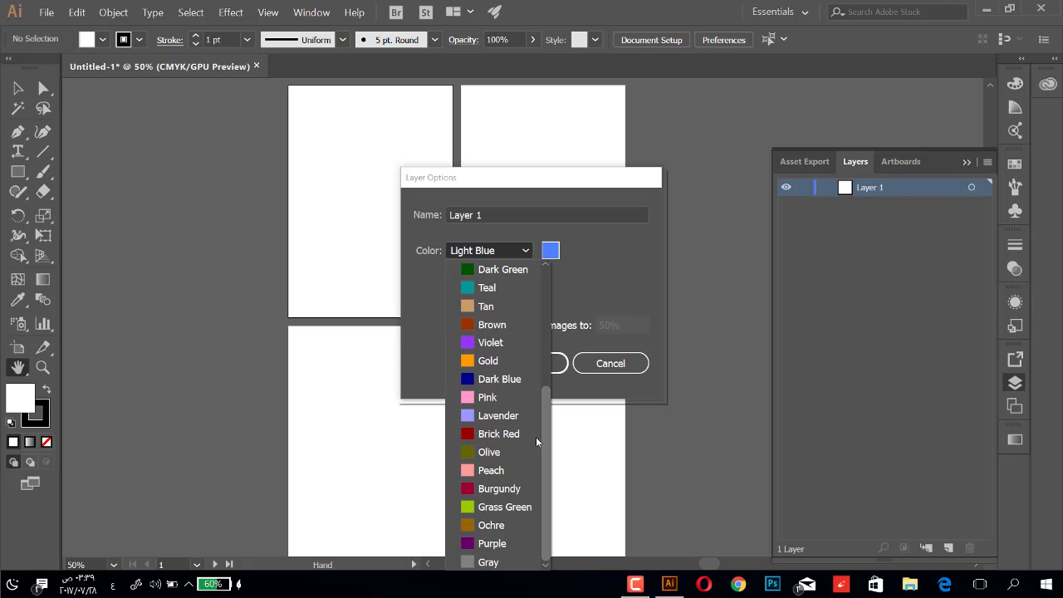
click(501, 326)
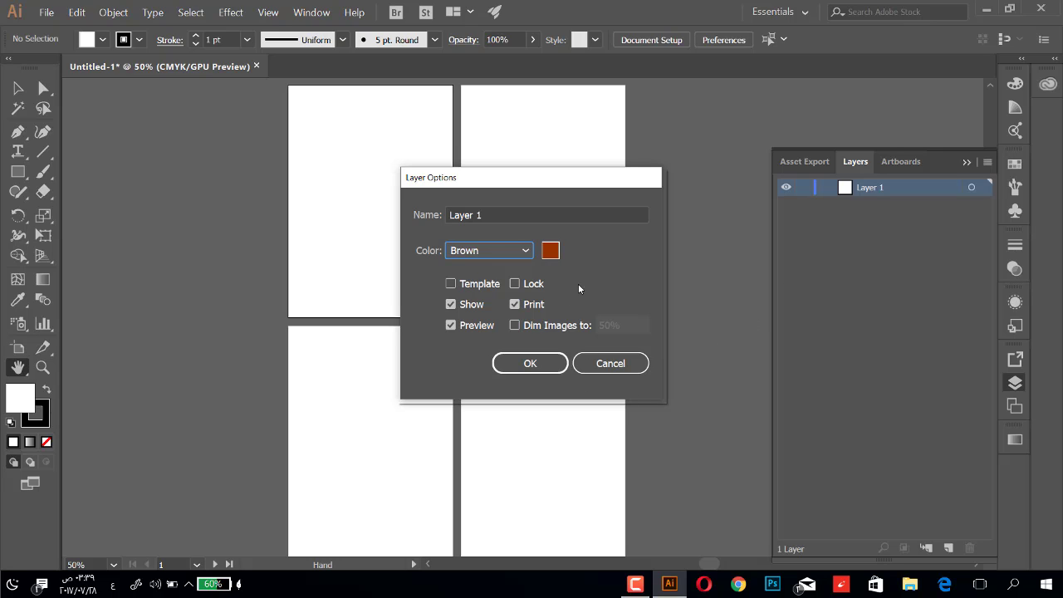
click(544, 364)
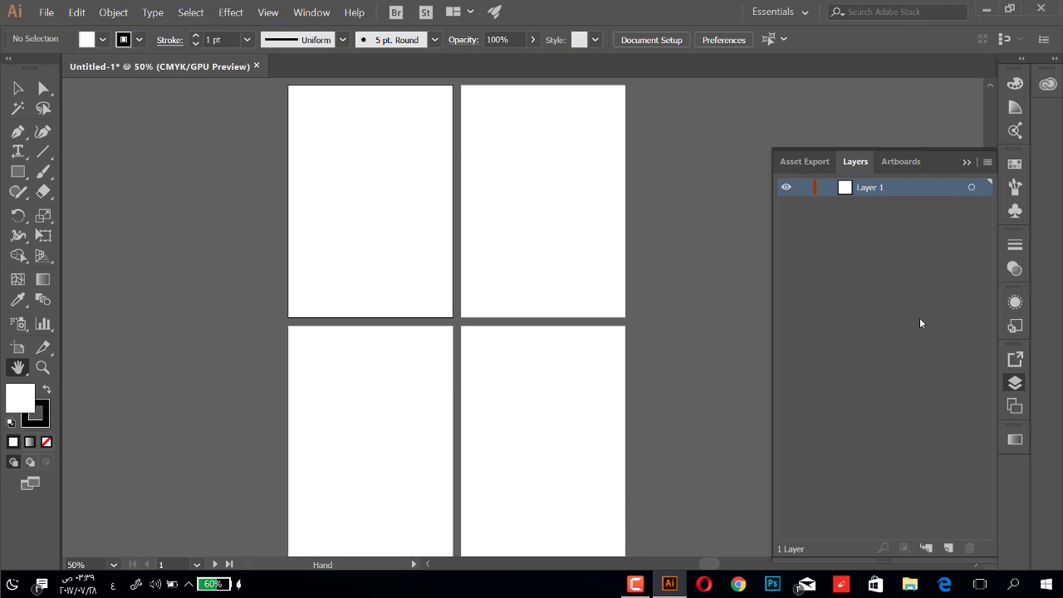
Show the Artboards panel and try selecting the four listed artboards
click(900, 161)
click(826, 234)
shift+click(827, 187)
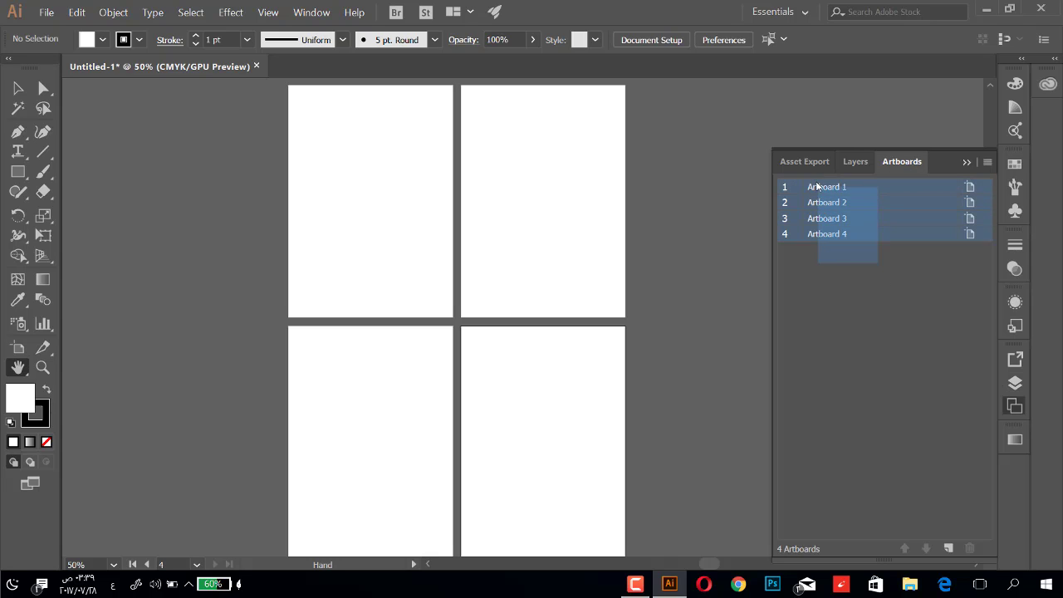
click(850, 299)
click(859, 187)
click(859, 219)
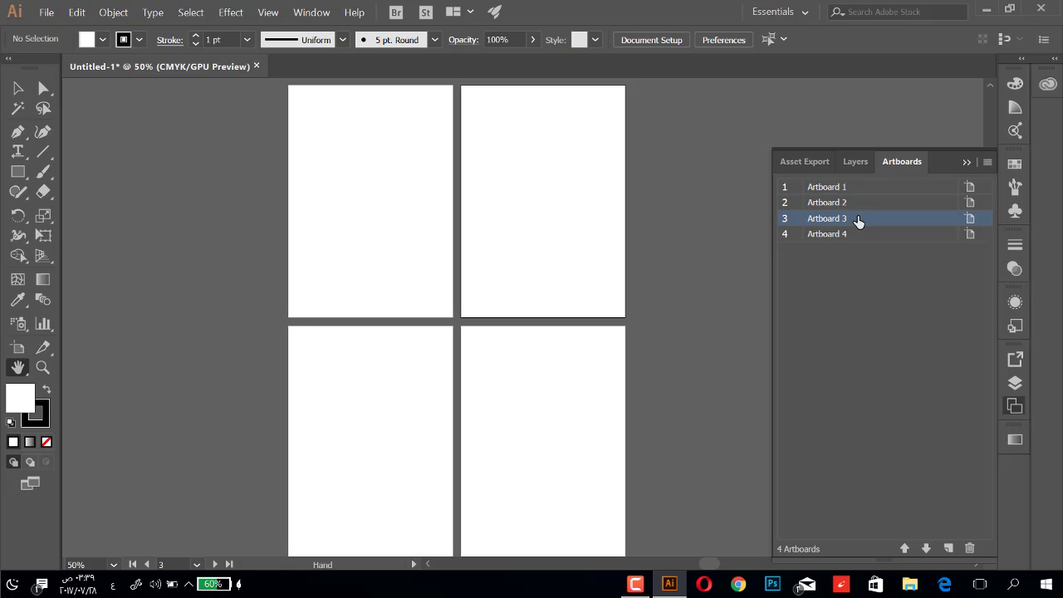
click(853, 291)
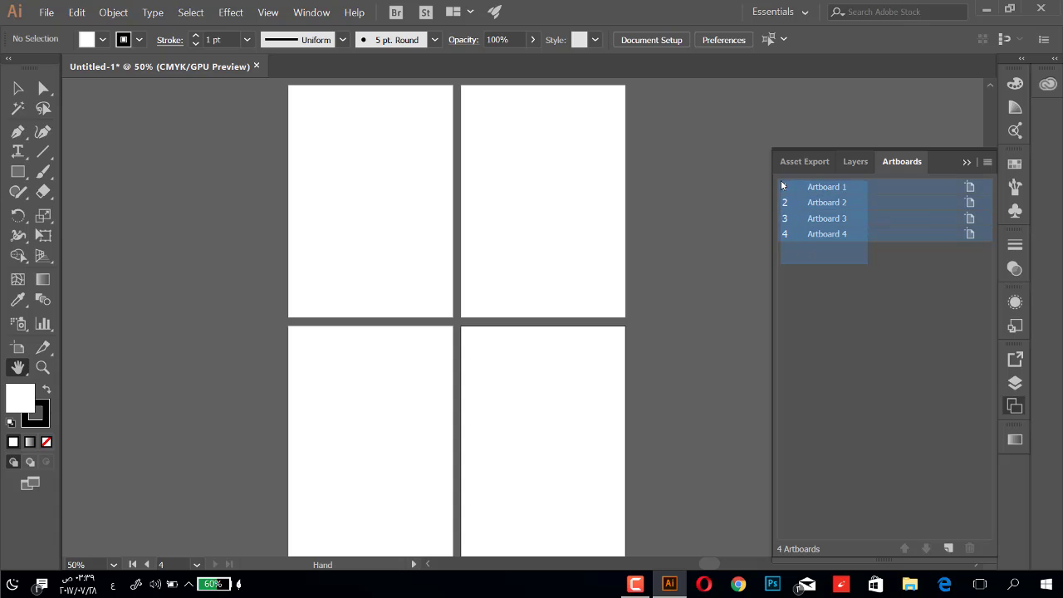
drag(922, 260, 780, 180)
click(848, 274)
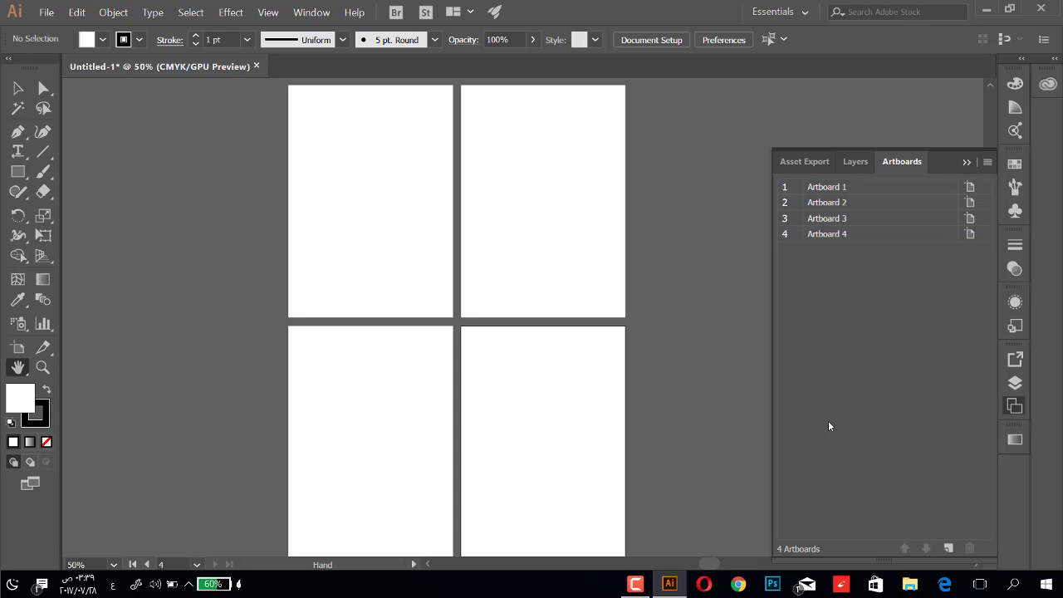
mouse_move(634, 584)
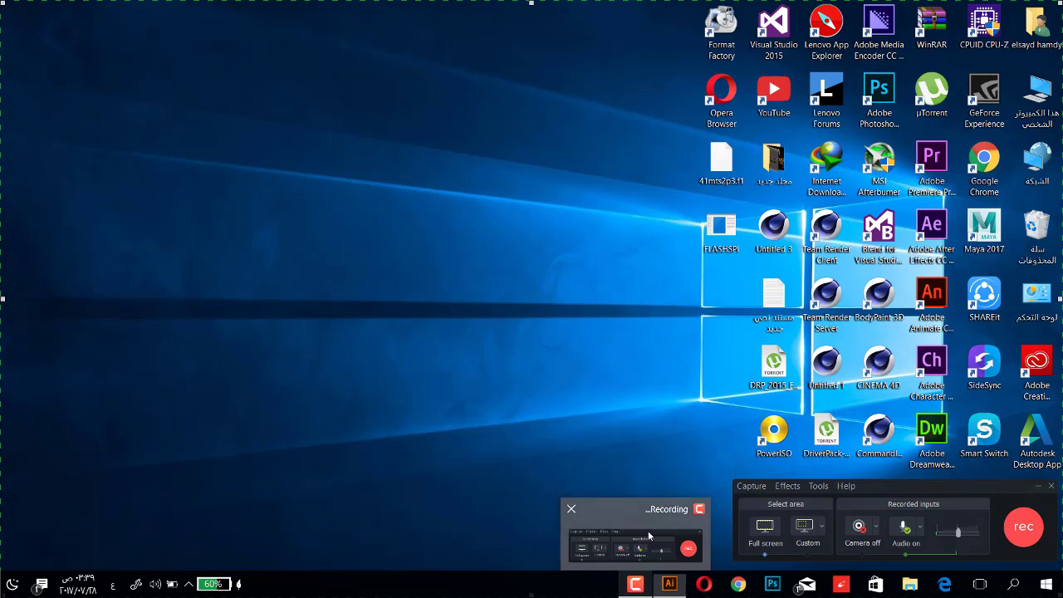
Select Artboards 2 through 4 and delete them, leaving only Artboard 1
click(648, 531)
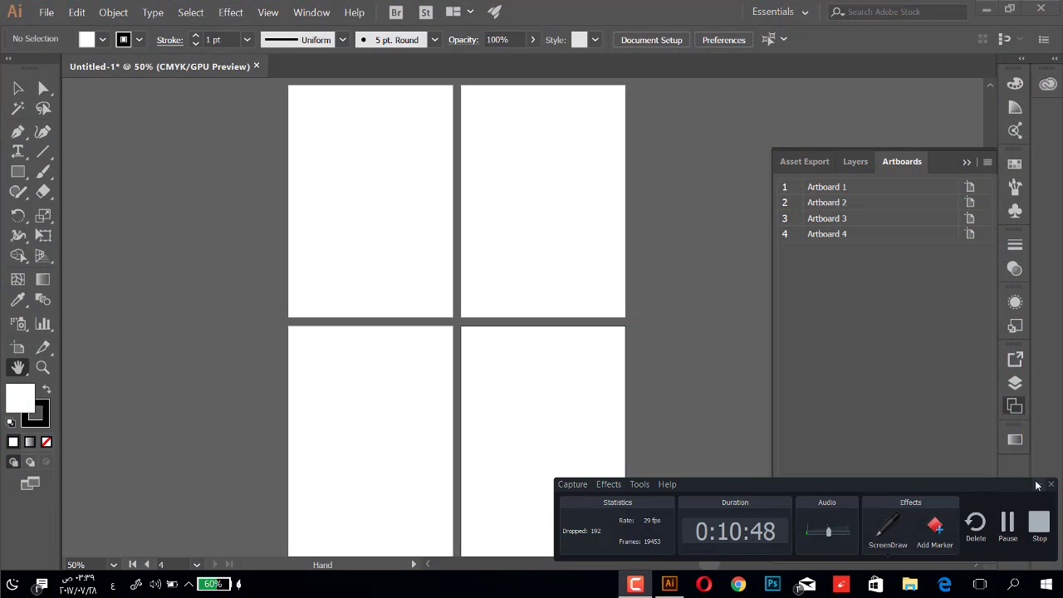
click(1039, 484)
drag(857, 264, 793, 195)
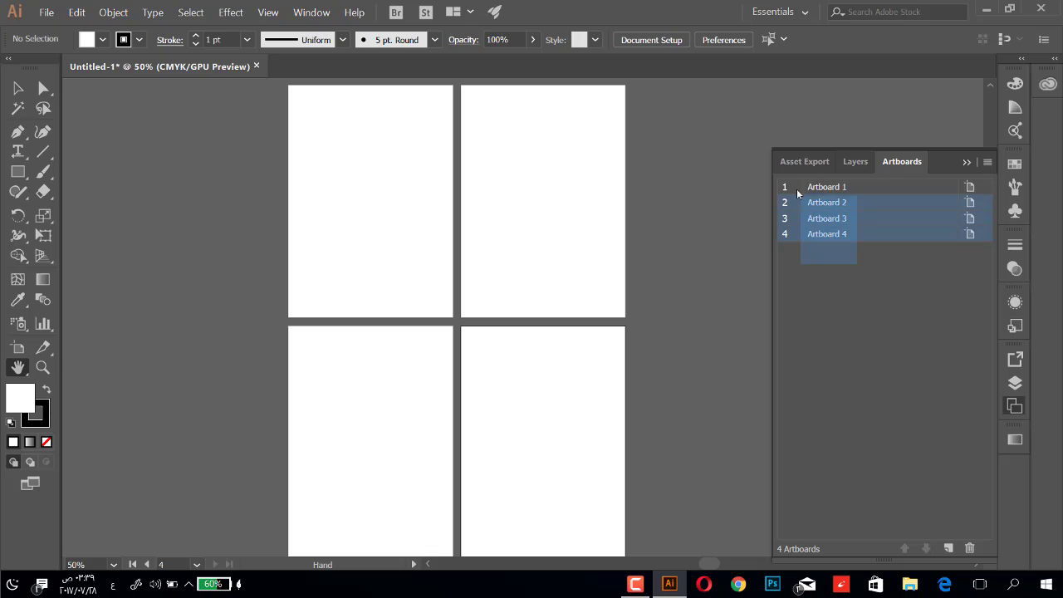
click(969, 548)
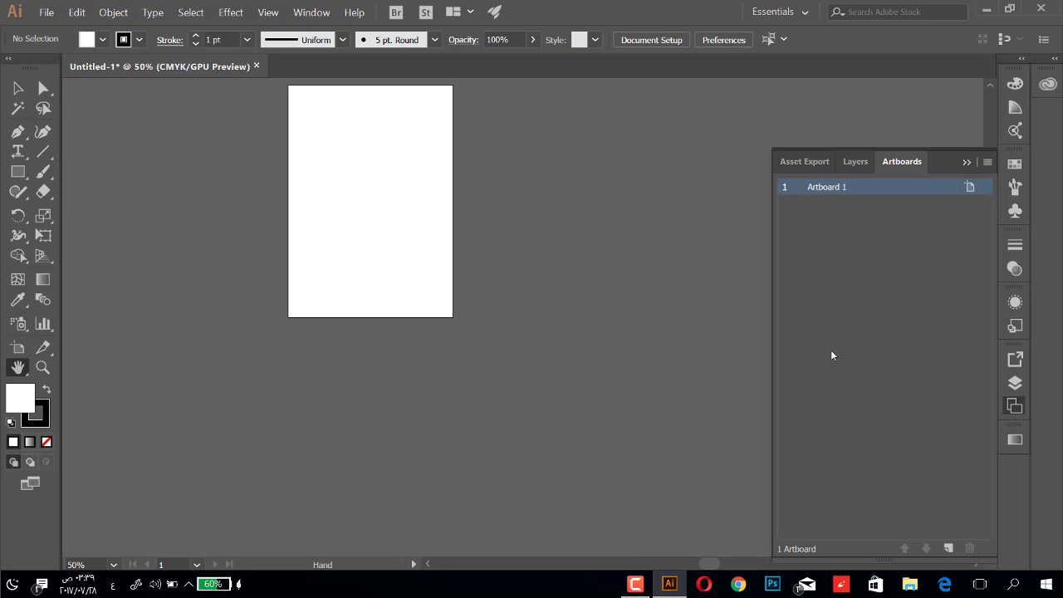
click(25, 353)
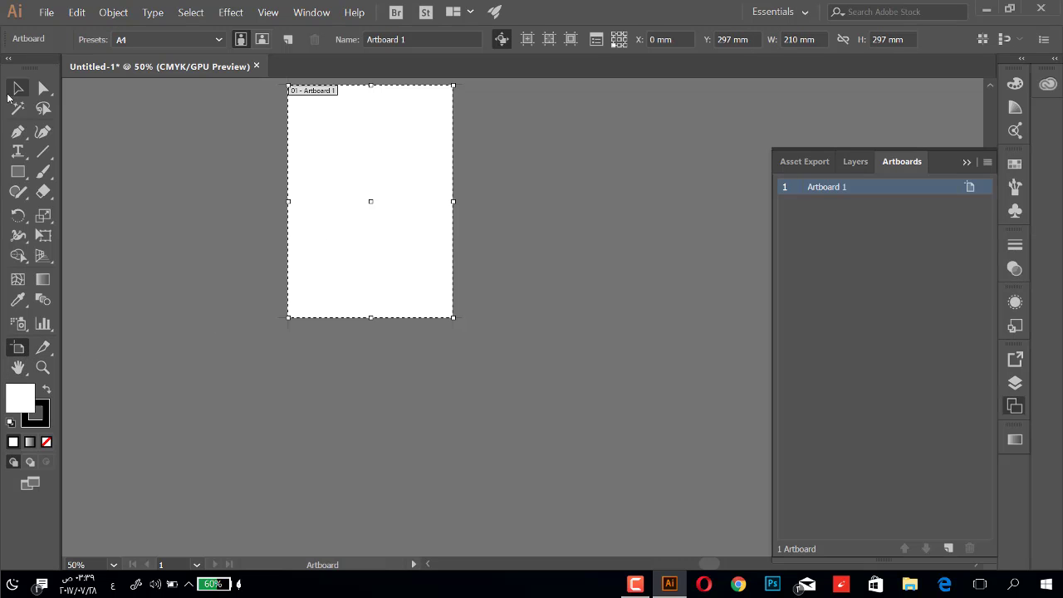
Choose the Rounded Rectangle tool from the Rectangle flyout
click(17, 88)
click(308, 12)
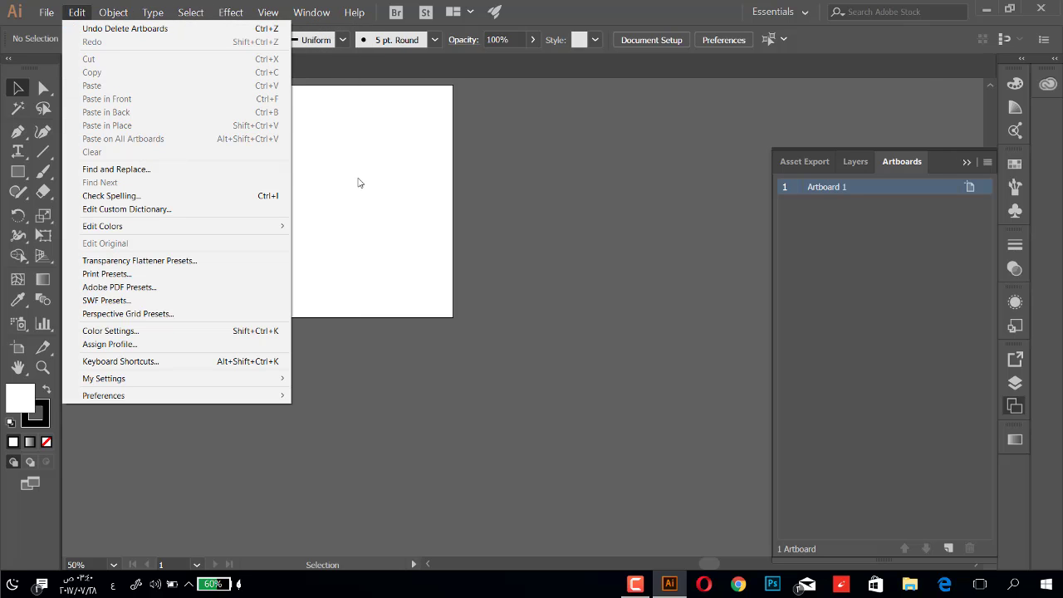
click(18, 173)
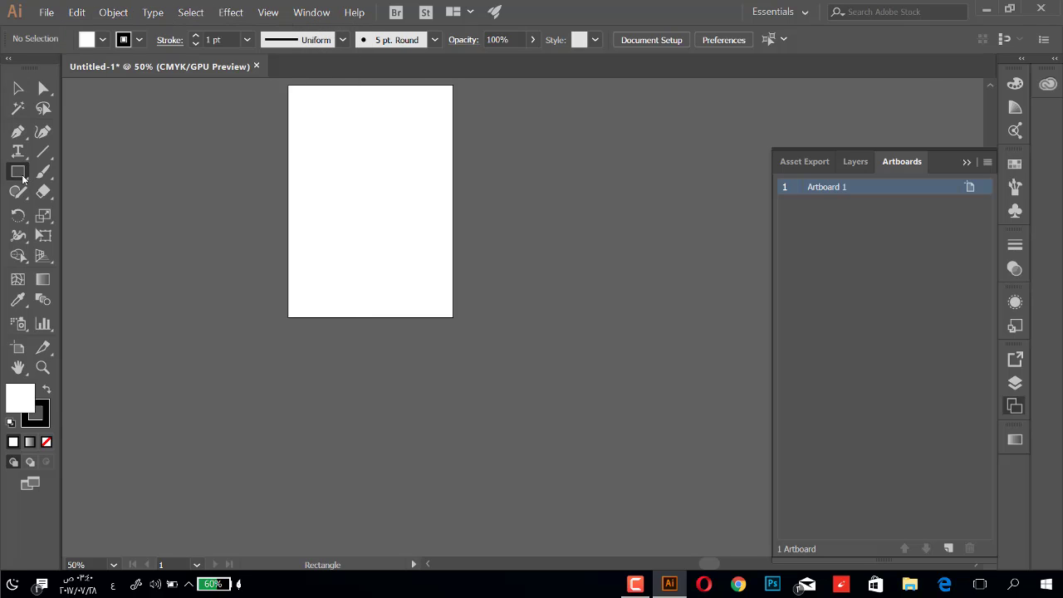
click(20, 174)
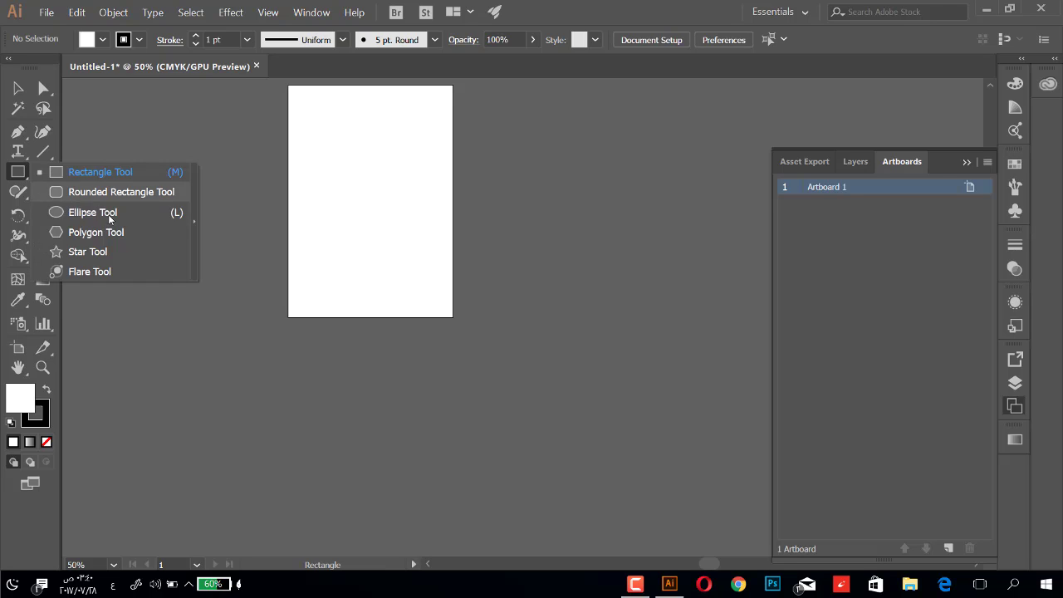
click(158, 193)
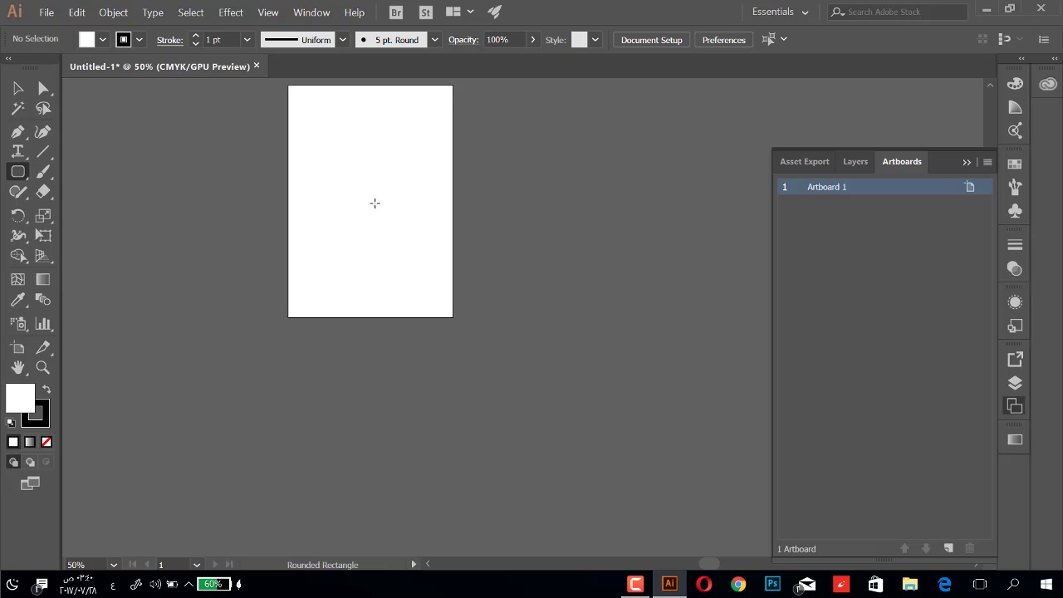
Zoom the artboard to 150% and pan most of it into view
key(ctrl)
key(ctrl+equal)
key(ctrl+equal)
key(ctrl+equal)
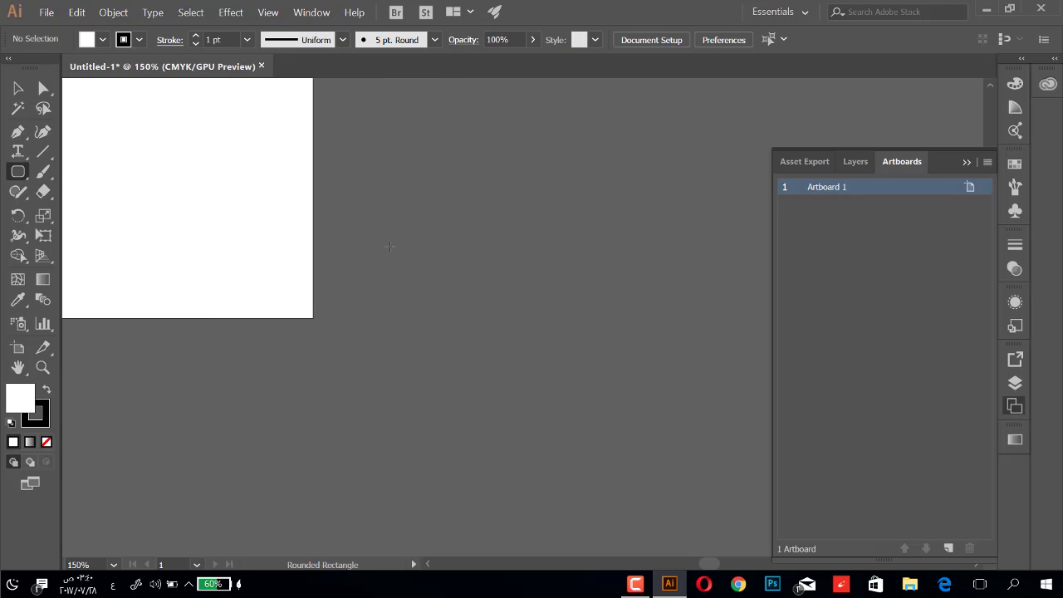
key(space)
drag(368, 233, 697, 476)
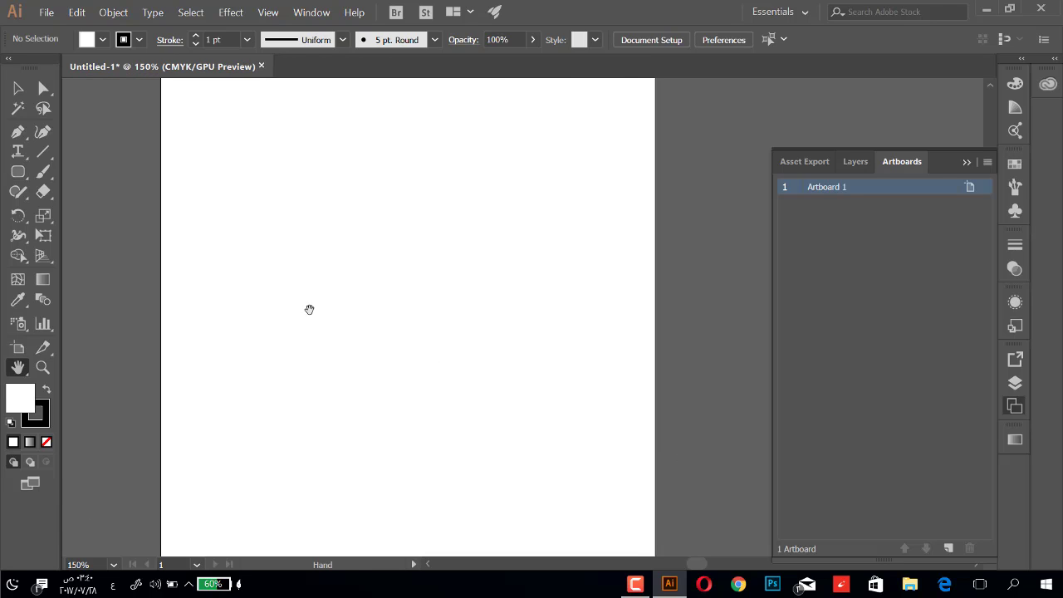
click(18, 88)
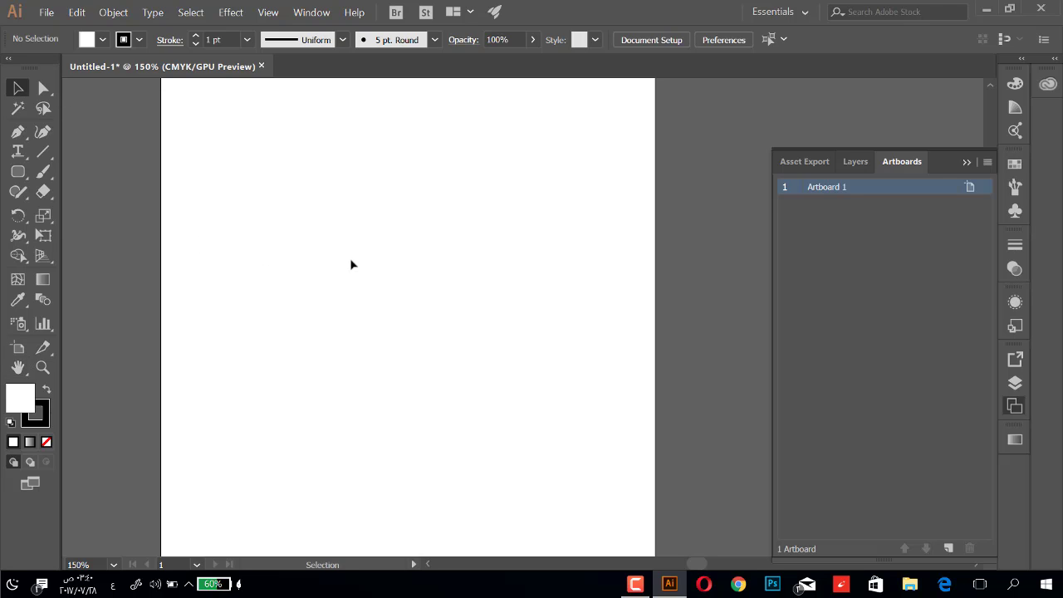
click(18, 171)
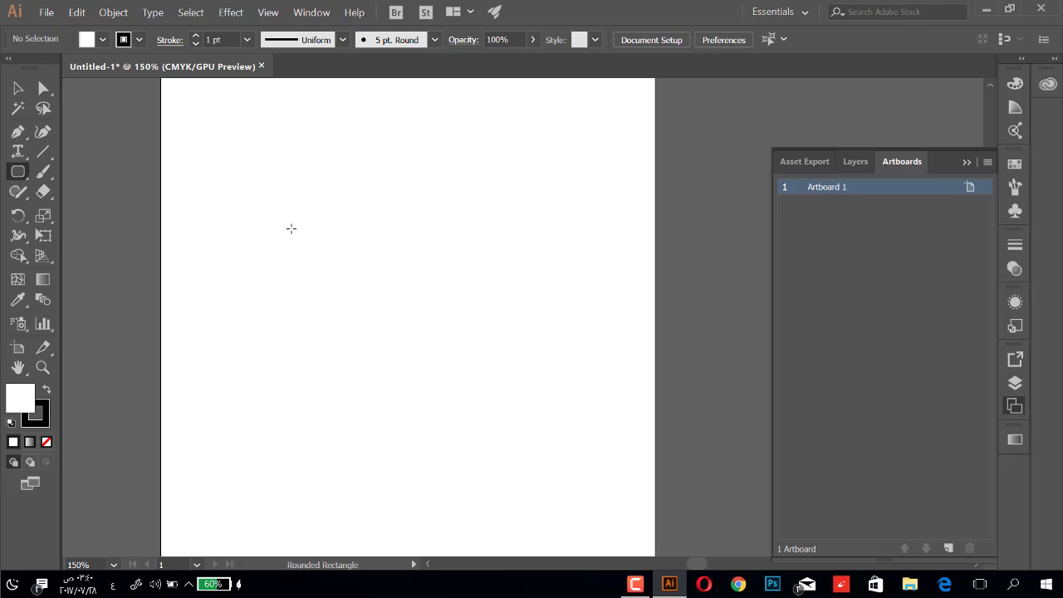
Draw a rounded rectangle at the artboard centre and drag its corner widget for fully rounded ends
drag(337, 261, 494, 316)
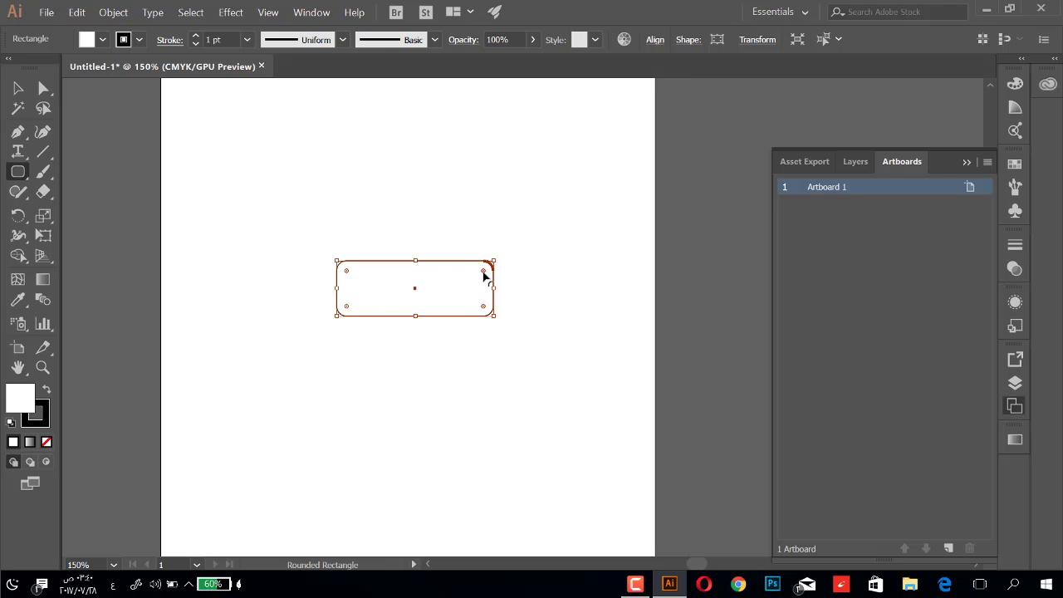
drag(484, 277, 466, 290)
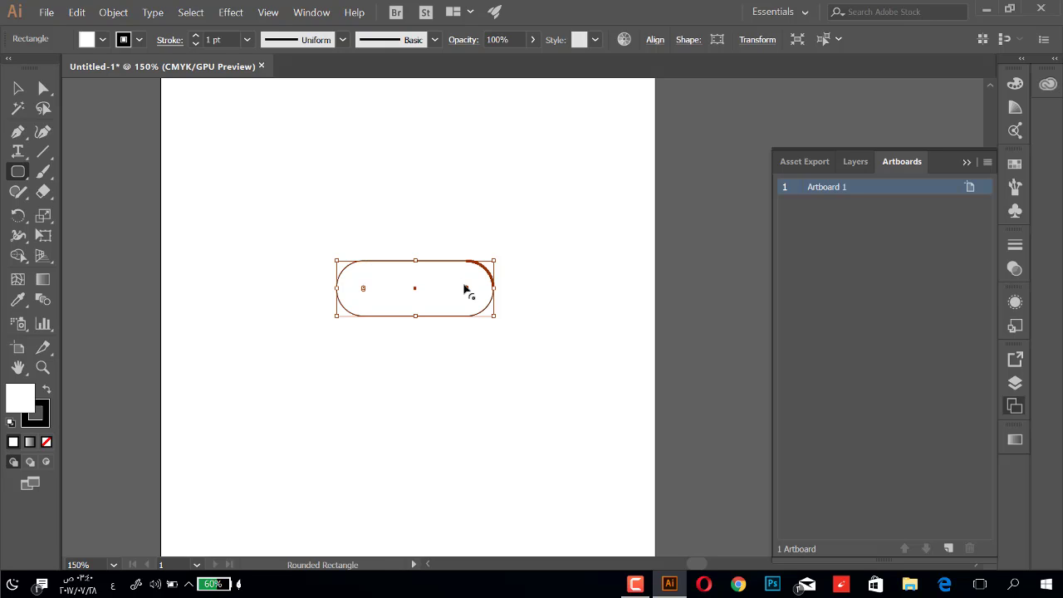
right_click(17, 153)
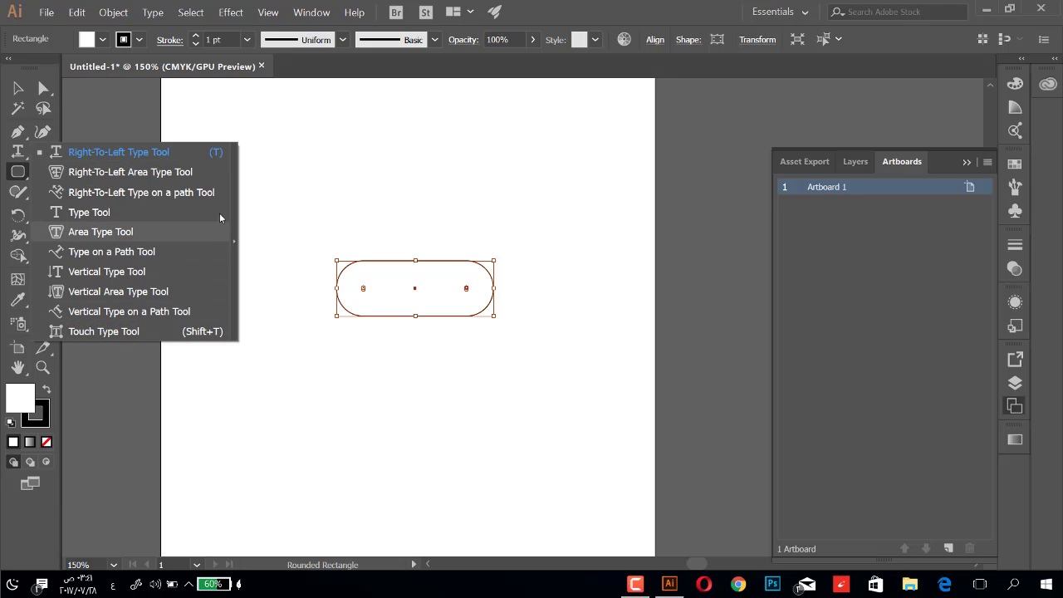
click(23, 158)
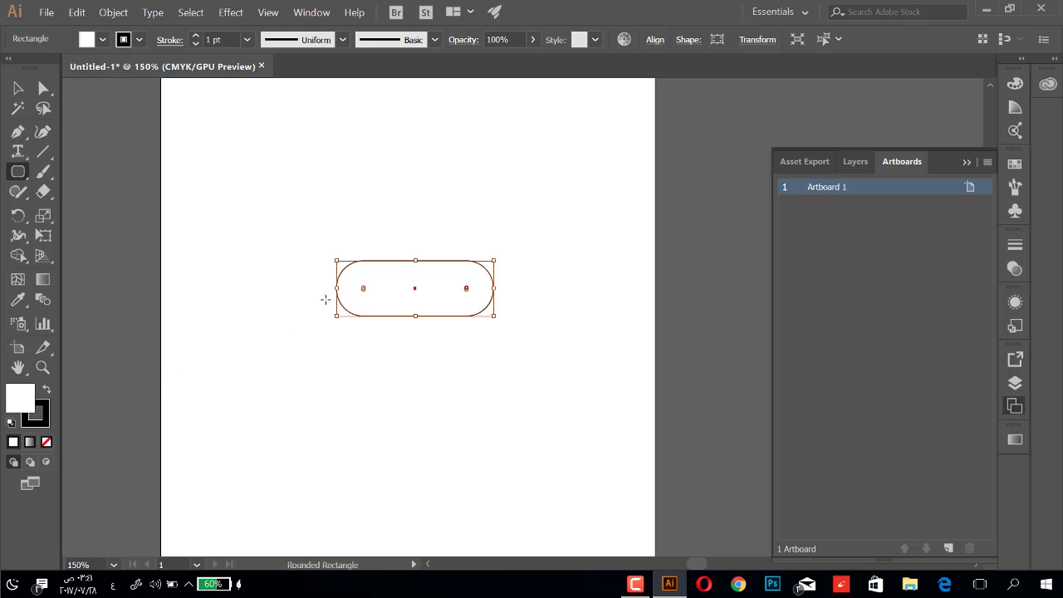
Fill the pill shape with deep red (BF0D0D)
double_click(26, 406)
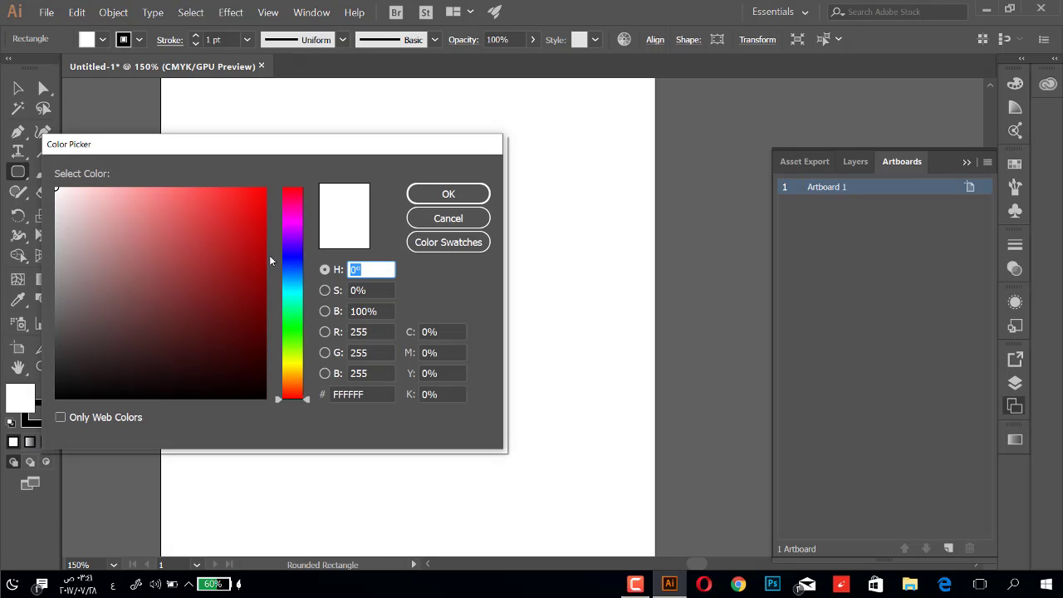
click(251, 240)
click(448, 194)
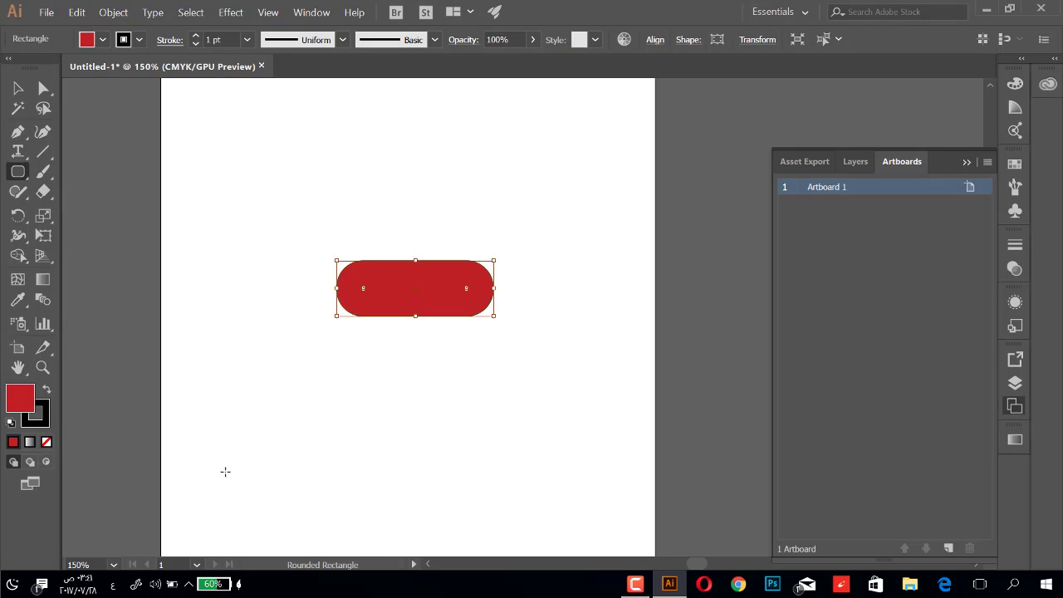
Give the pill a 5 pt yellow stroke, then deselect it
click(125, 39)
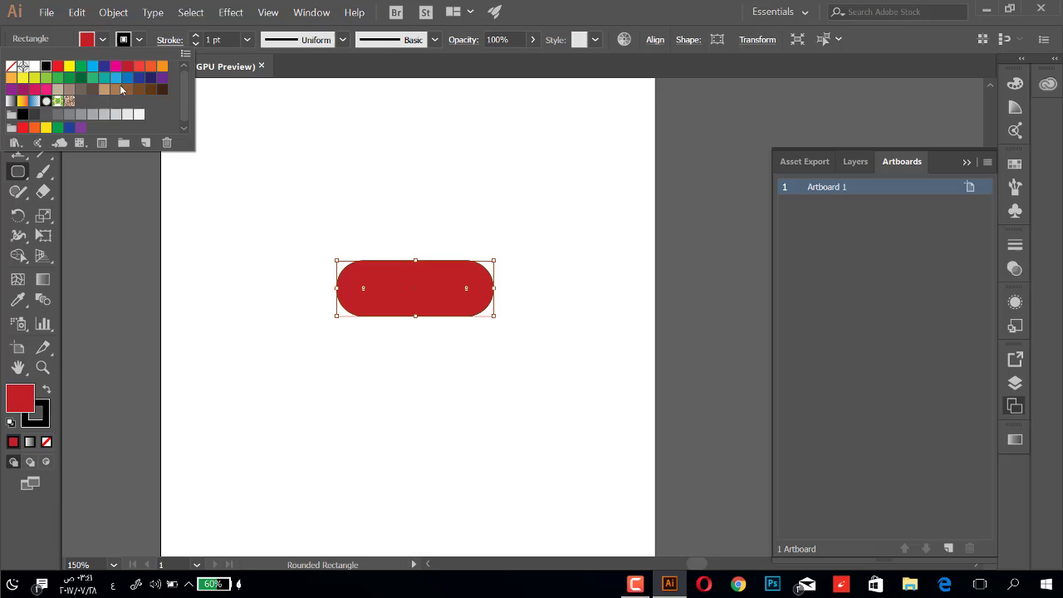
click(70, 67)
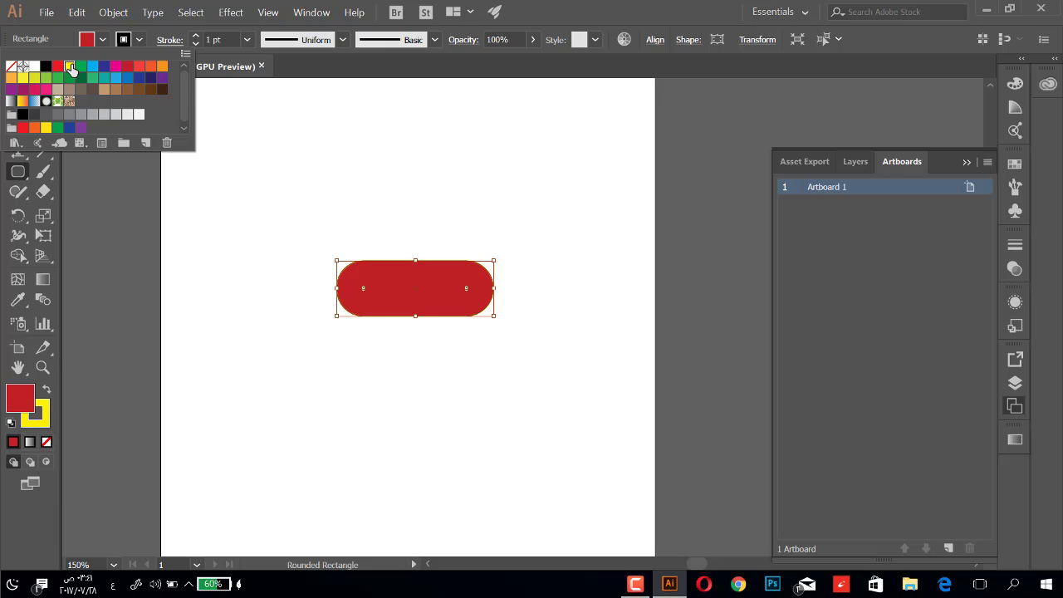
click(196, 37)
click(196, 38)
click(196, 37)
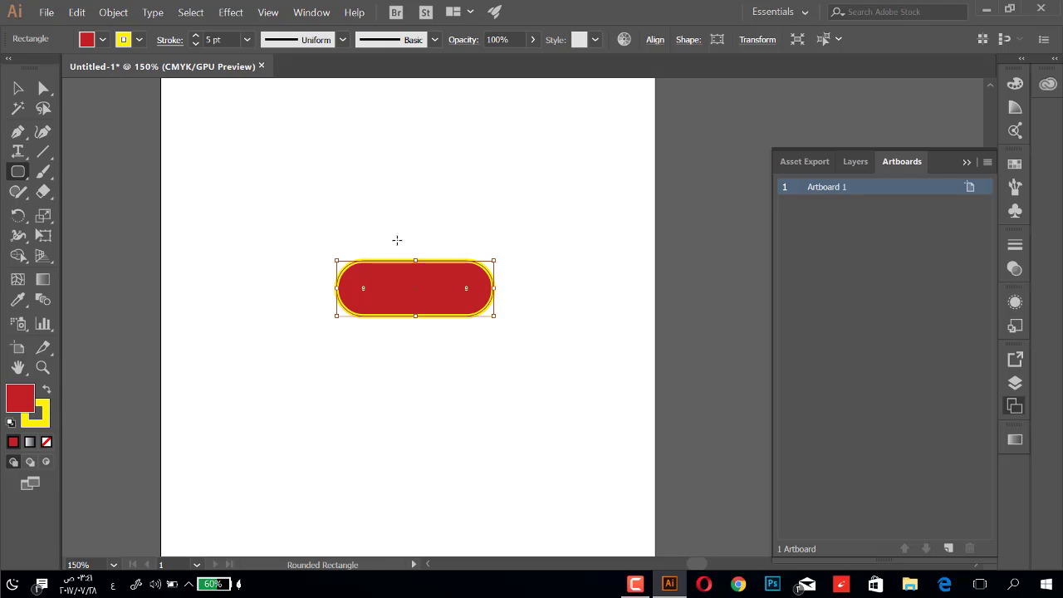
click(17, 88)
click(503, 241)
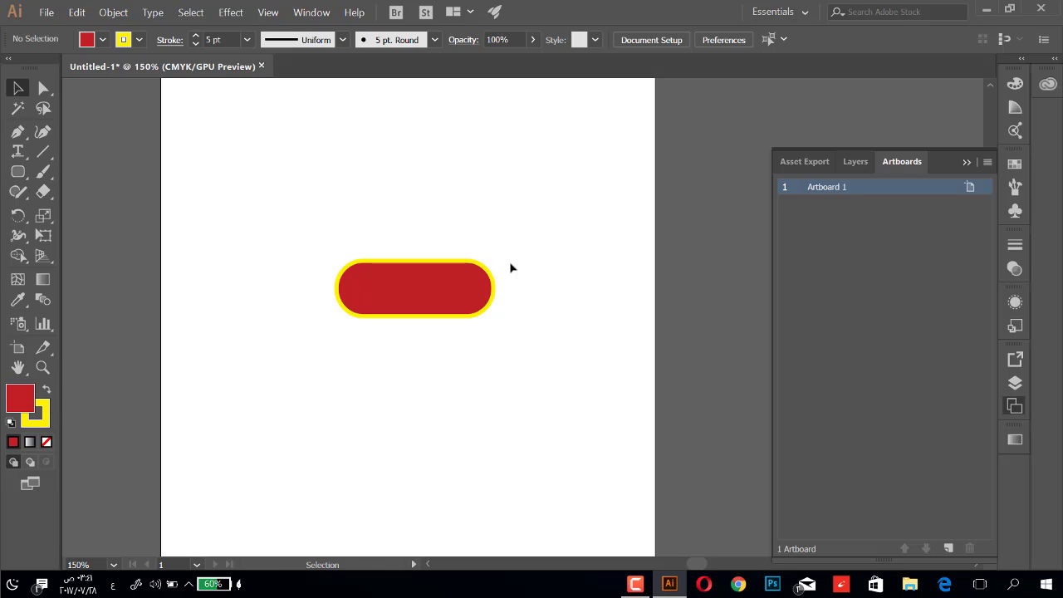
Resize the red shape into a large rounded square and nudge it downward
drag(522, 213, 349, 359)
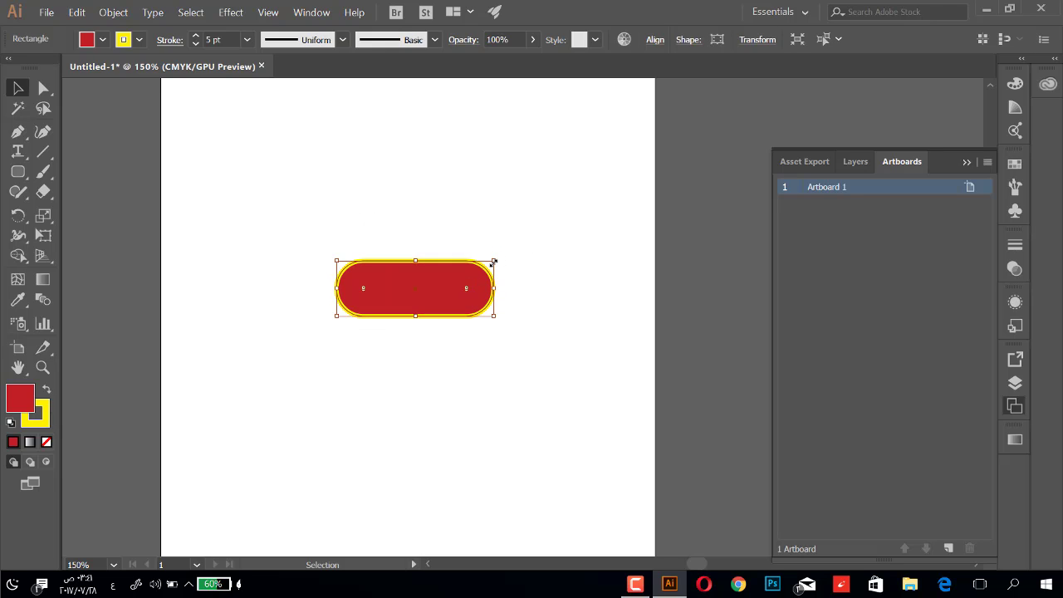
mouse_move(493, 263)
mouse_down()
mouse_move(410, 305)
mouse_move(525, 286)
mouse_up()
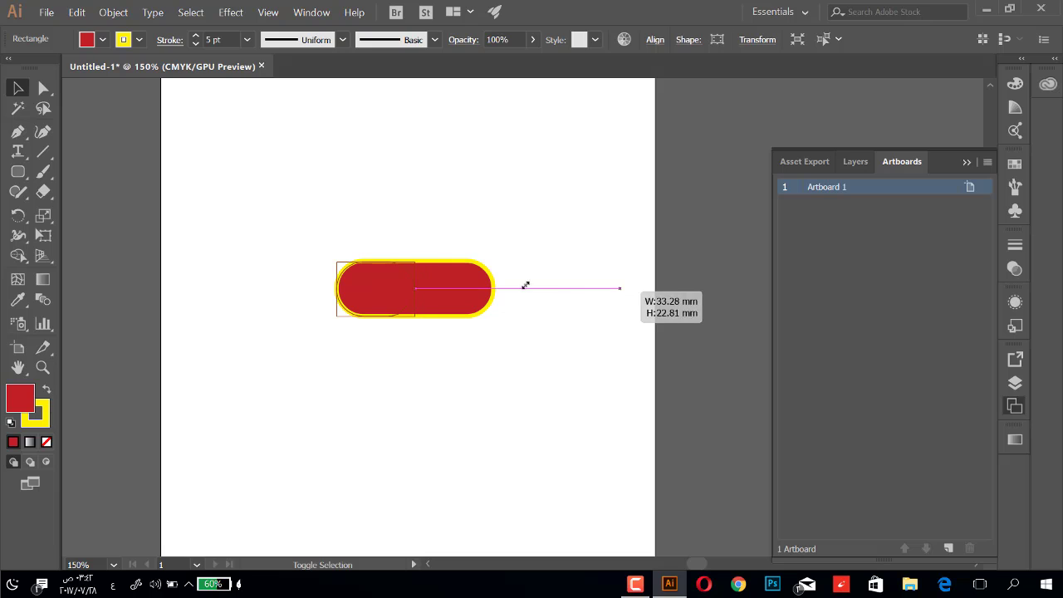
drag(524, 286, 392, 304)
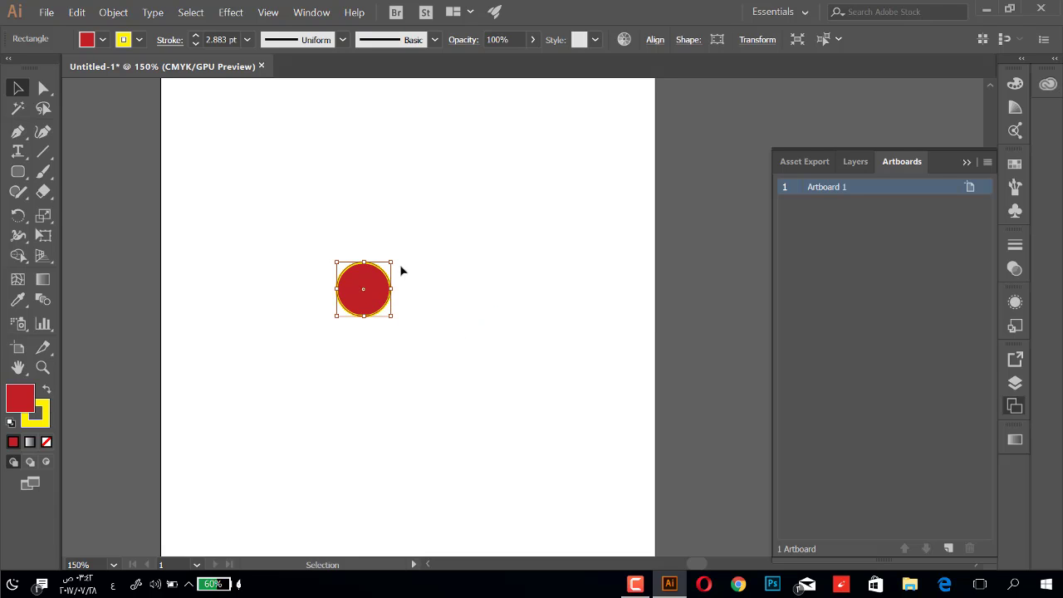
drag(395, 264, 640, 179)
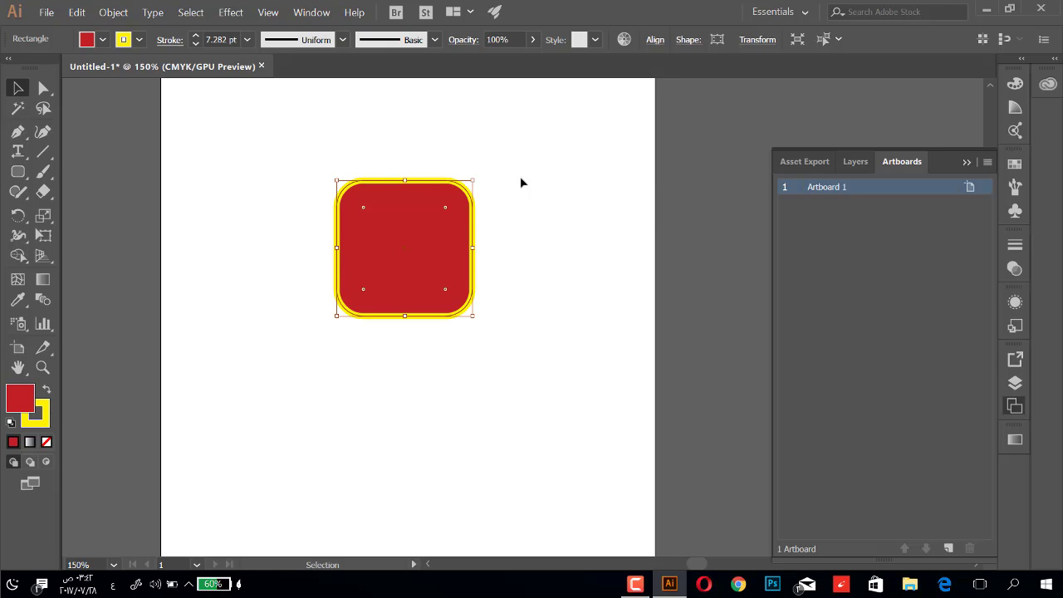
key(shift+Down)
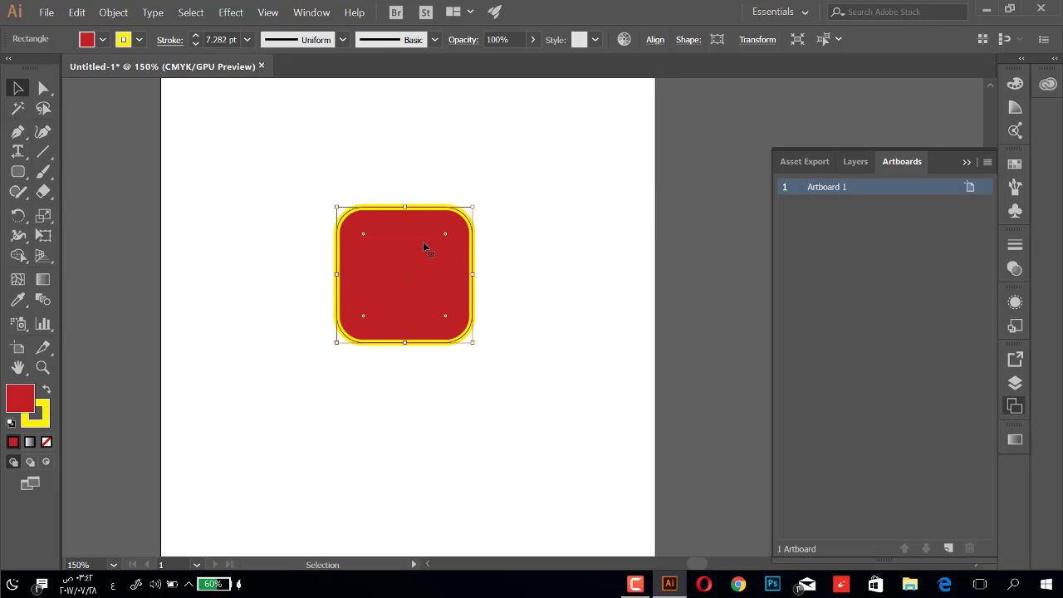
key(shift+Down)
key(shift+Down)
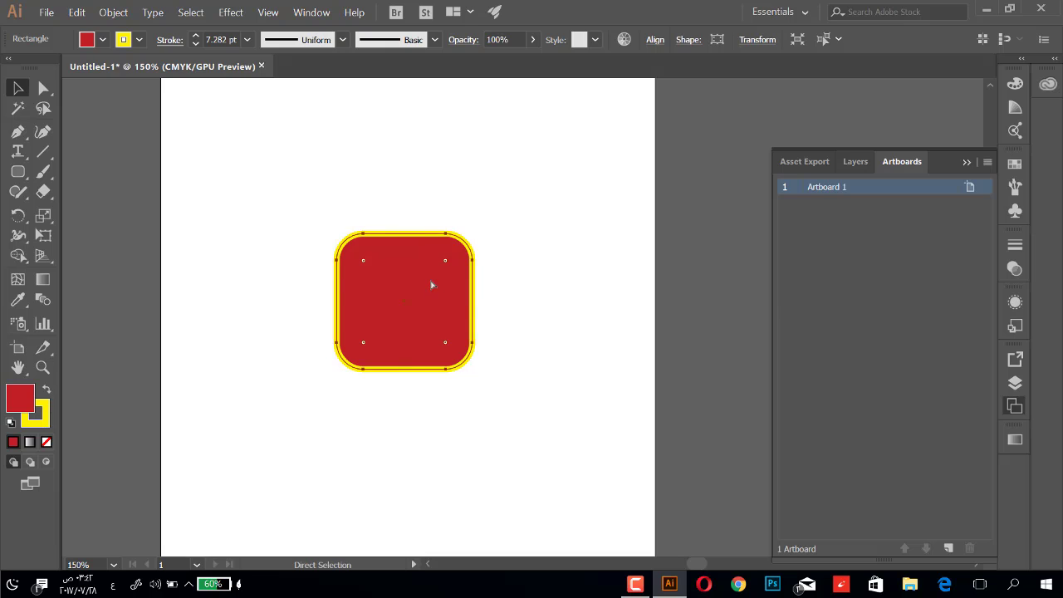
scroll(546, 275, up, 2)
scroll(581, 273, up, 1)
scroll(589, 267, up, 1)
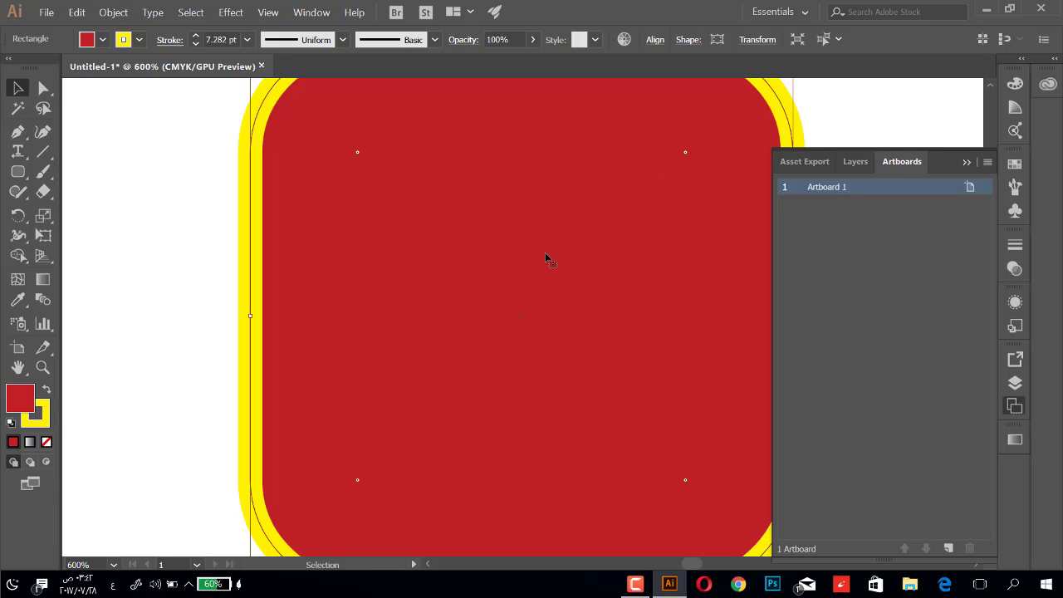
scroll(621, 232, down, 1)
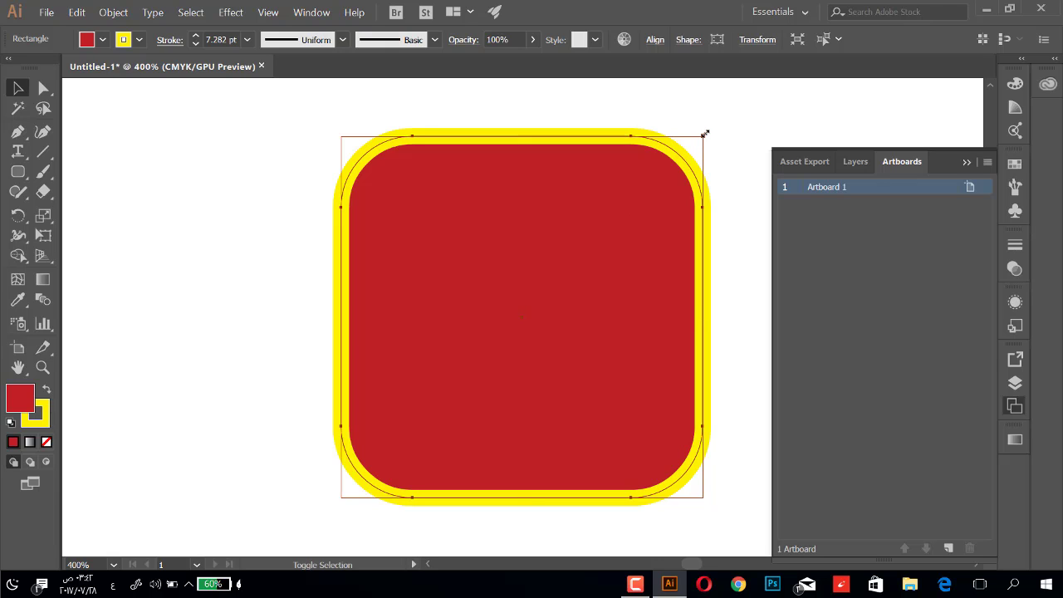
drag(705, 133, 478, 356)
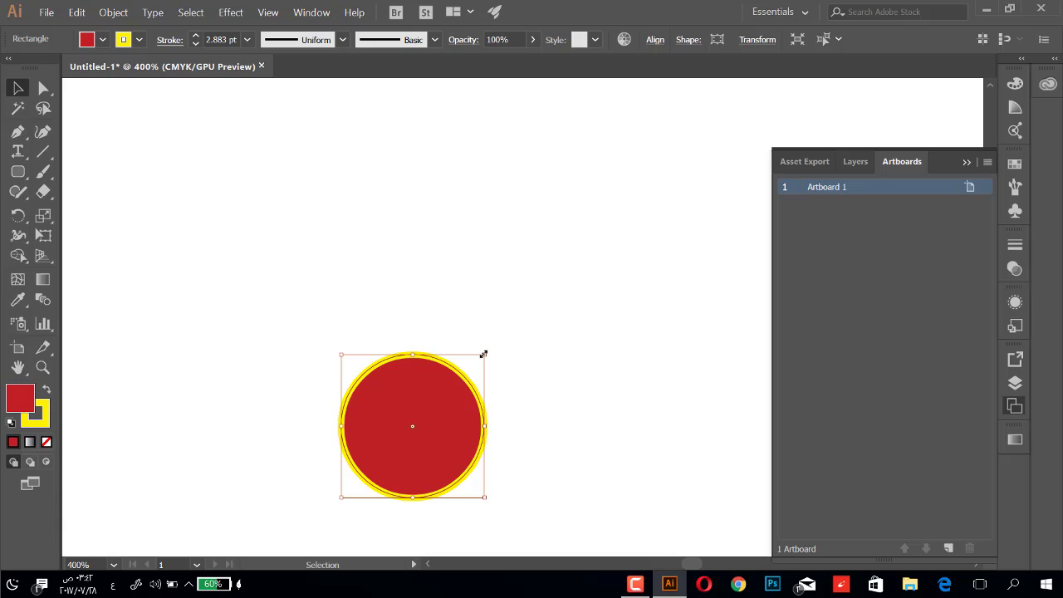
drag(479, 358, 736, 160)
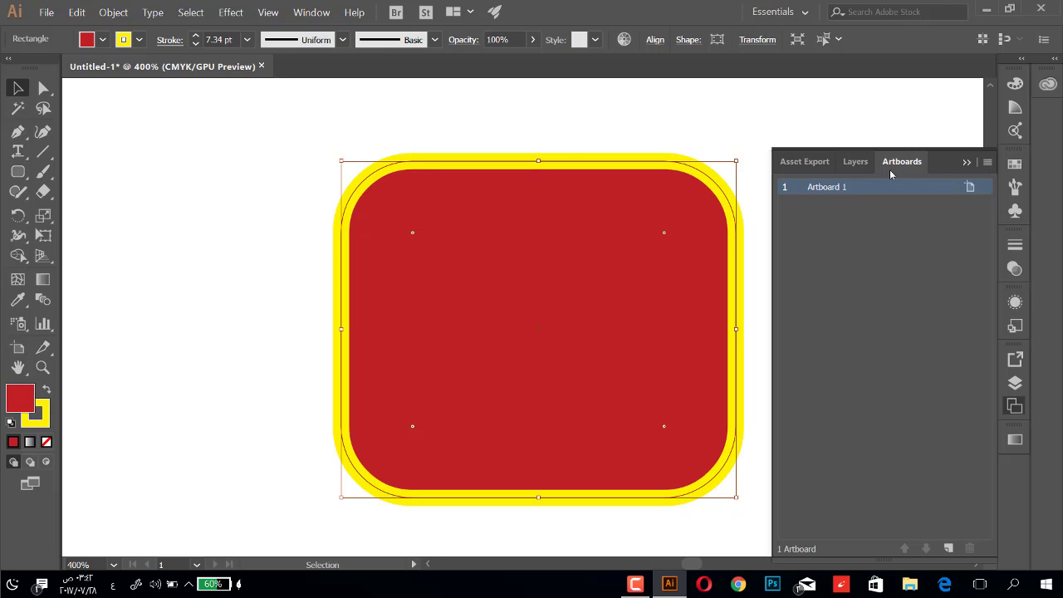
Check the Layers panel, collapse it into the dock, and minimize Illustrator
click(858, 163)
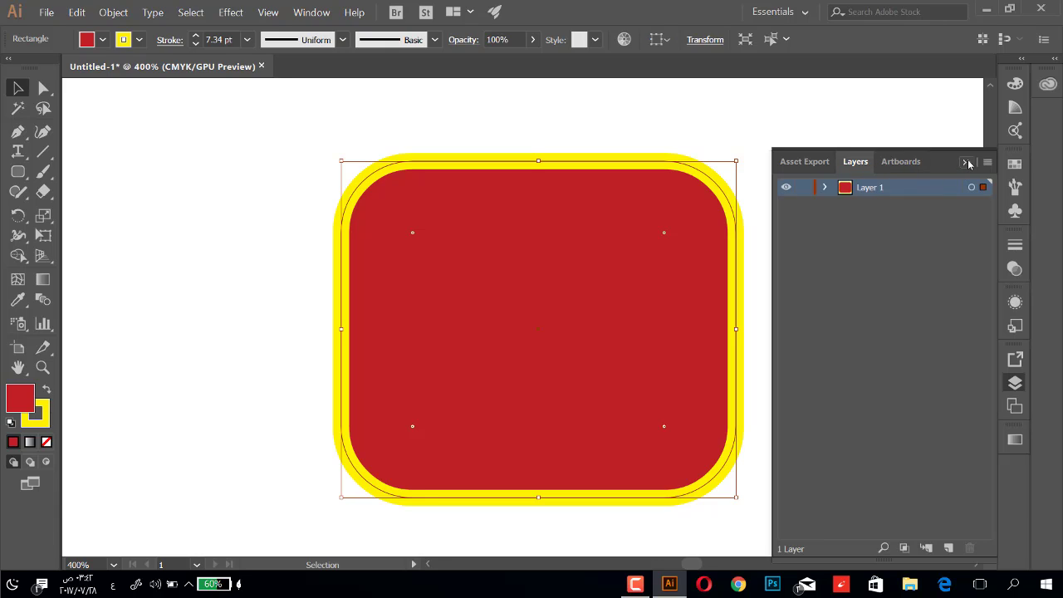
click(967, 163)
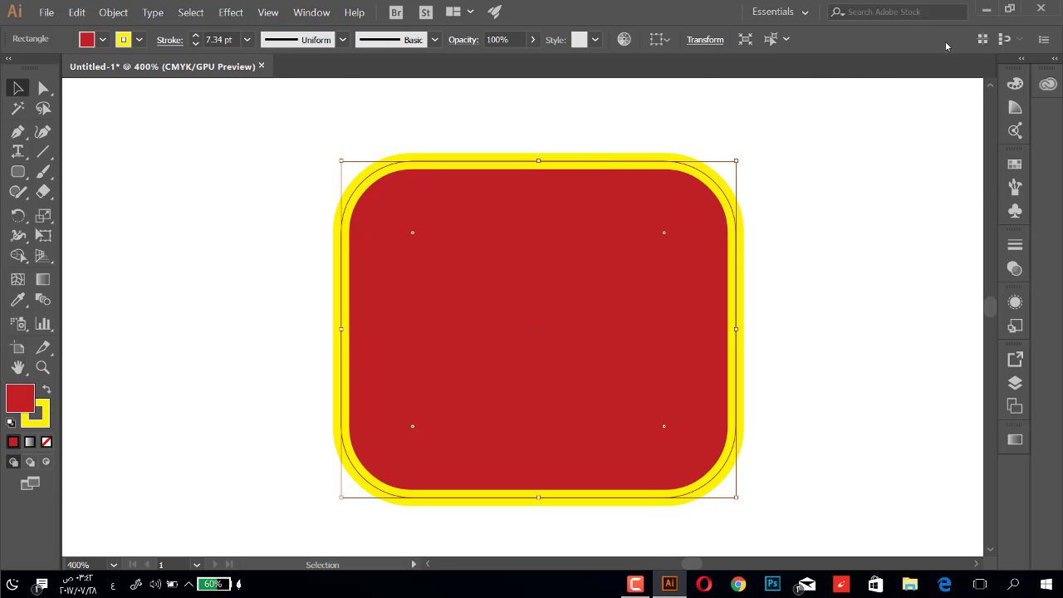
click(985, 9)
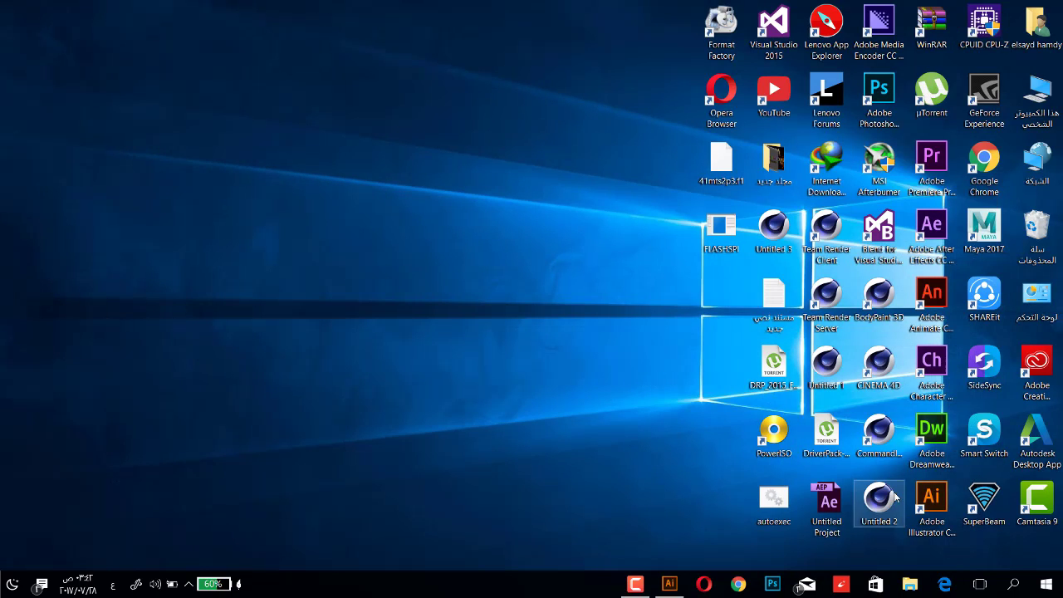
Launch Photoshop from the taskbar icon
click(769, 585)
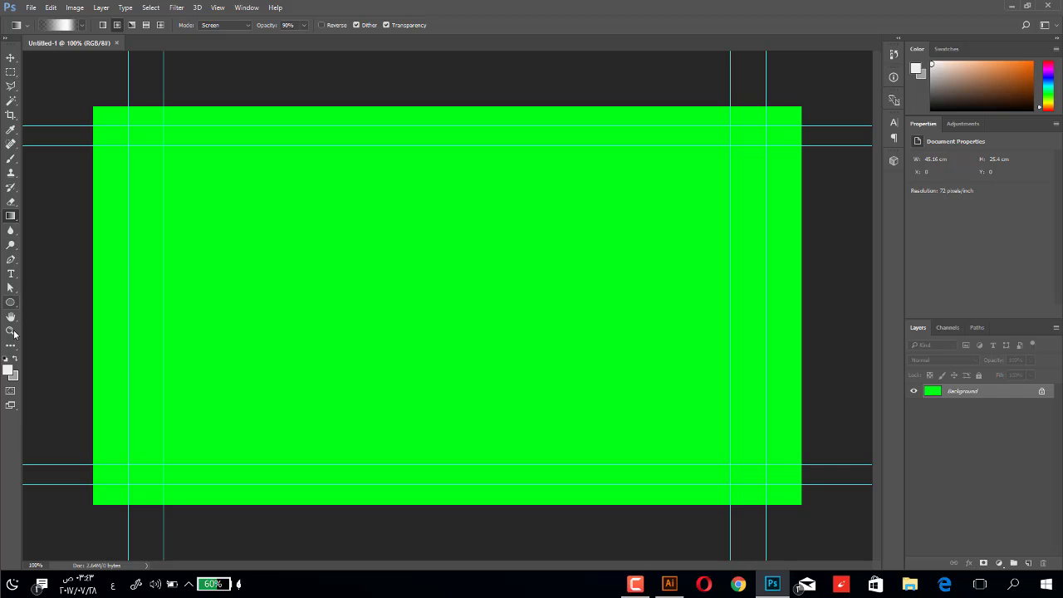
Draw a rounded rectangle in the centre of the green canvas
click(11, 303)
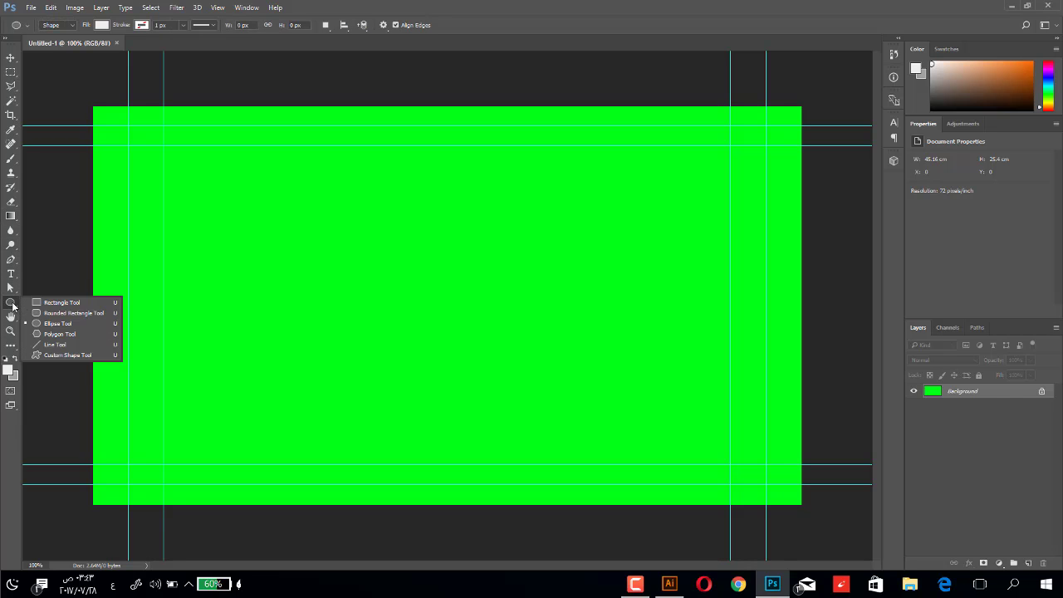
click(85, 315)
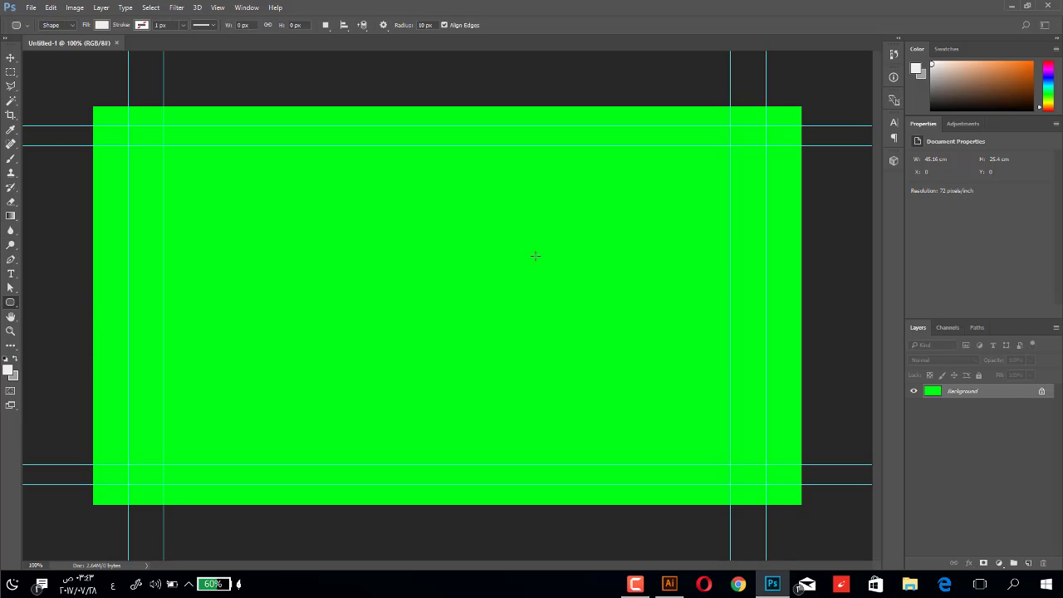
drag(549, 239, 328, 368)
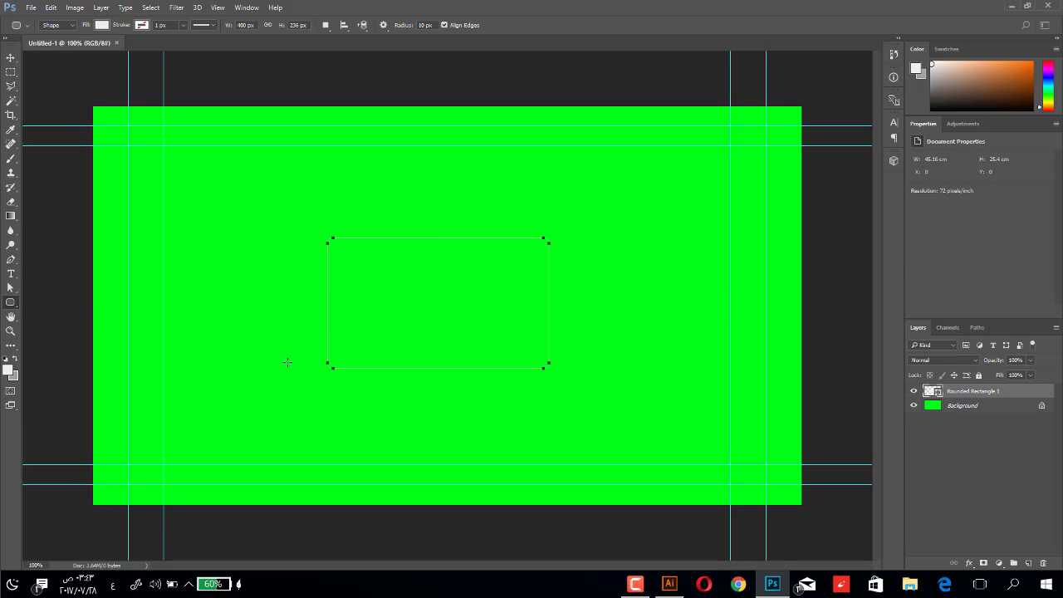
Set the foreground colour to orange in the Color Picker
click(9, 370)
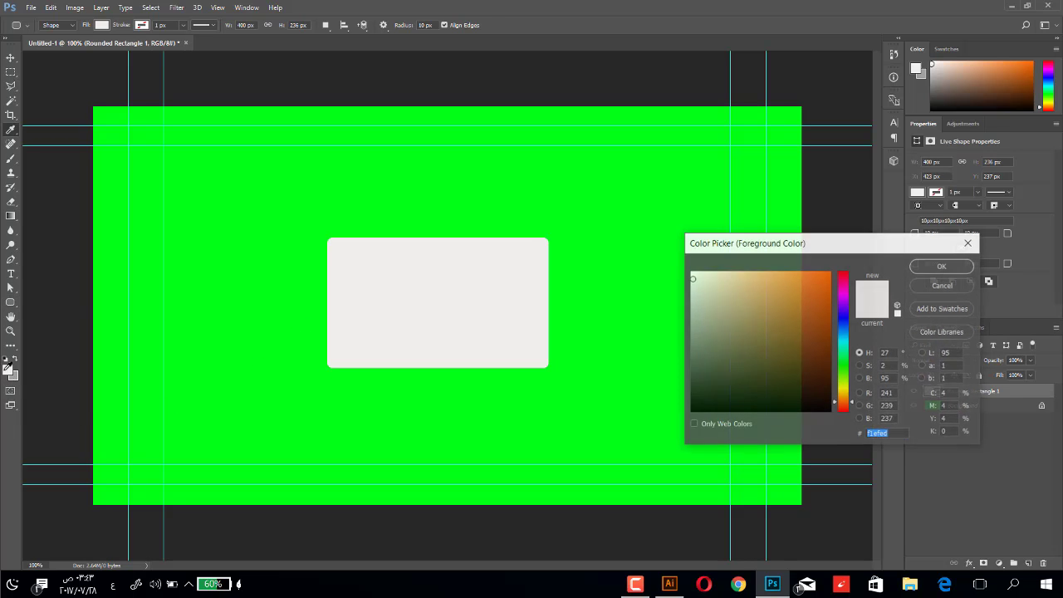
click(822, 306)
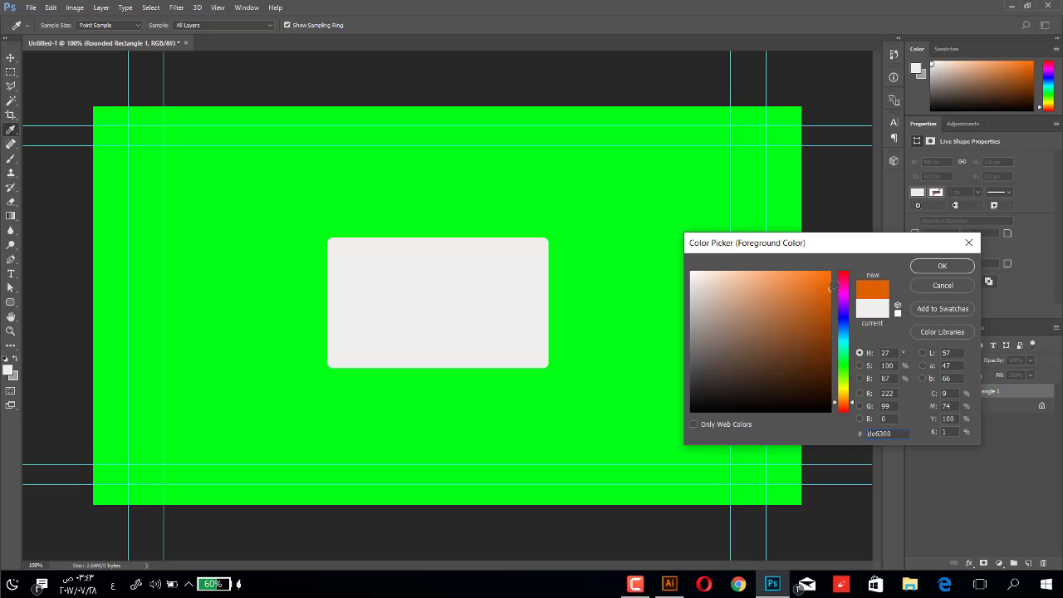
click(930, 267)
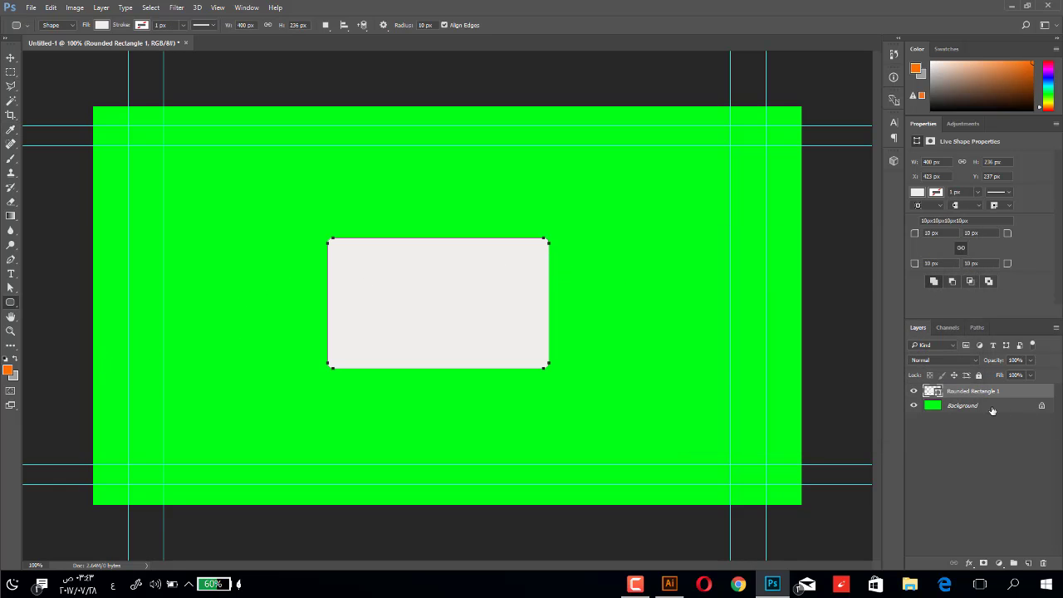
Convert the Rounded Rectangle 1 layer to a smart object
click(988, 407)
right_click(987, 393)
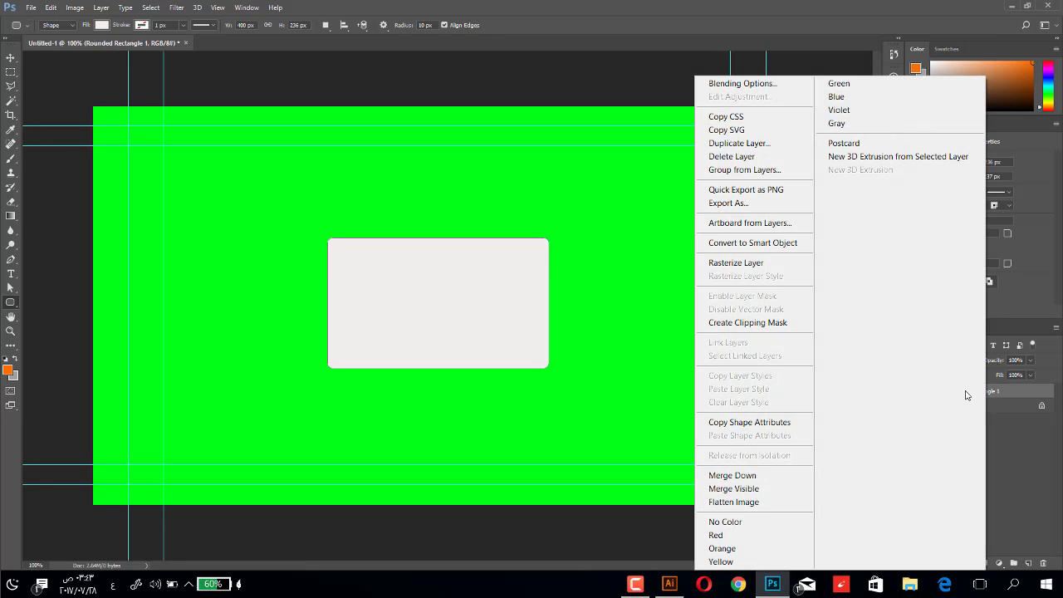
click(778, 243)
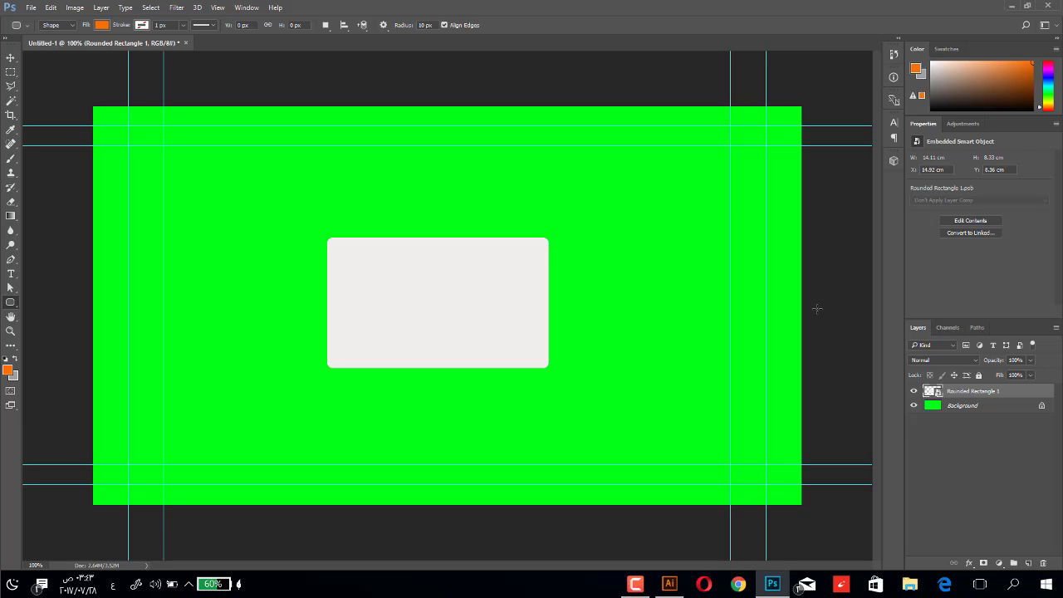
Nudge the rounded rectangle slightly right with the Move tool, briefly trying the Artboard tool
click(10, 58)
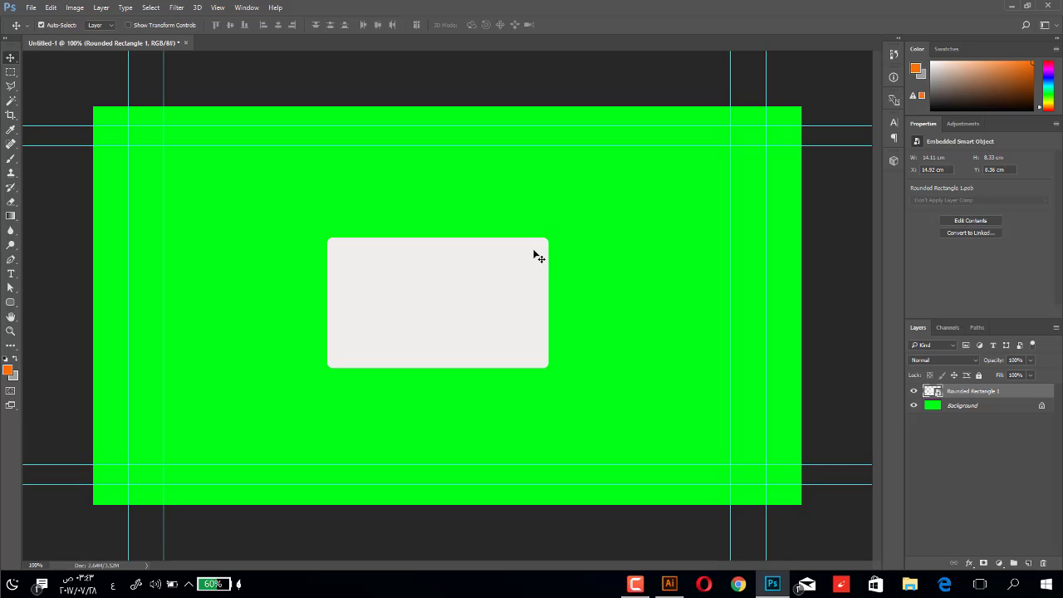
key(ctrl)
drag(545, 240, 573, 239)
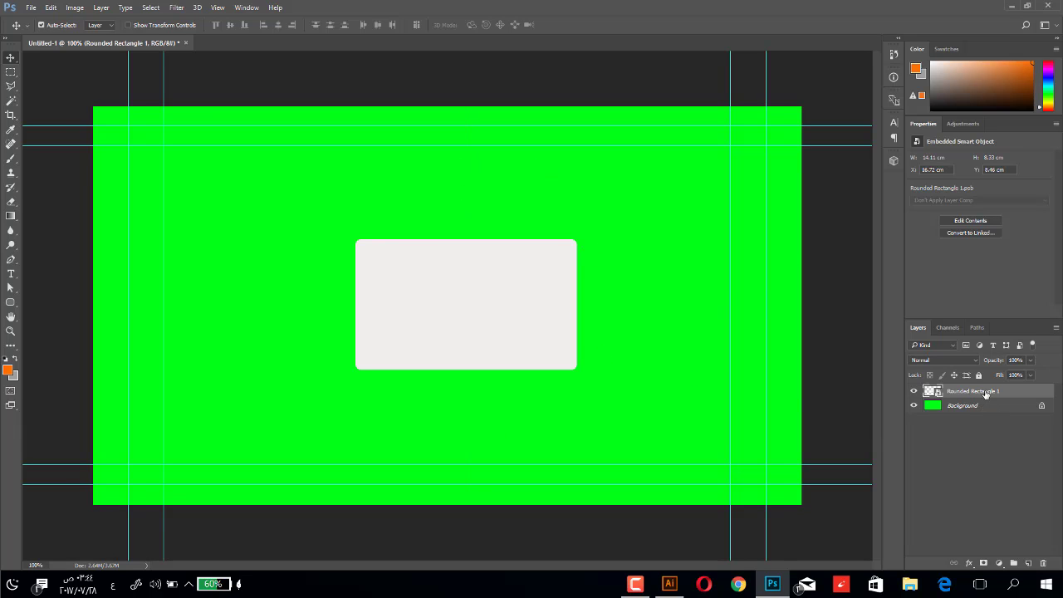
right_click(13, 59)
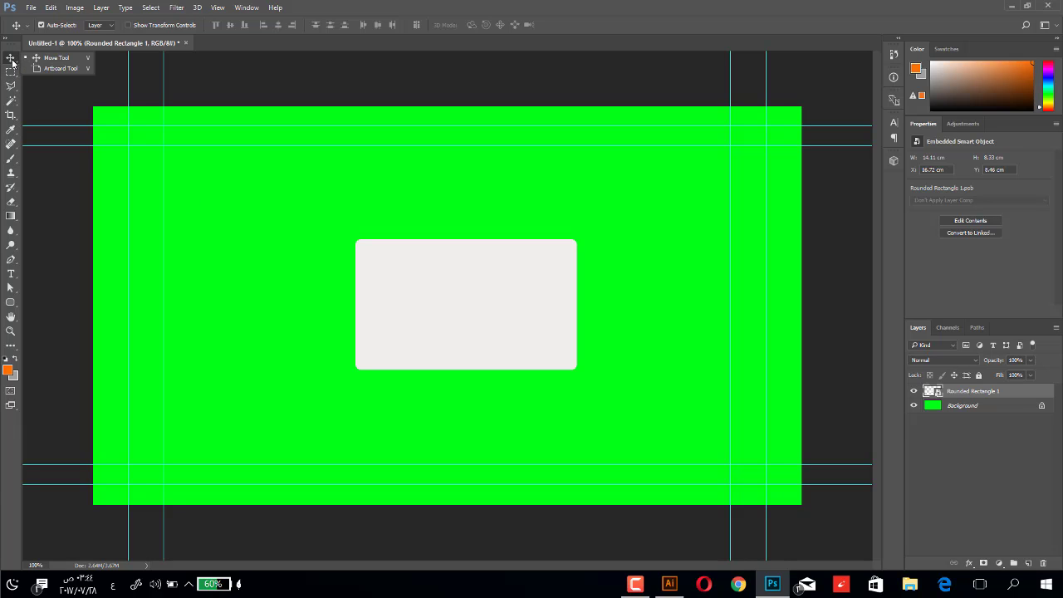
click(65, 69)
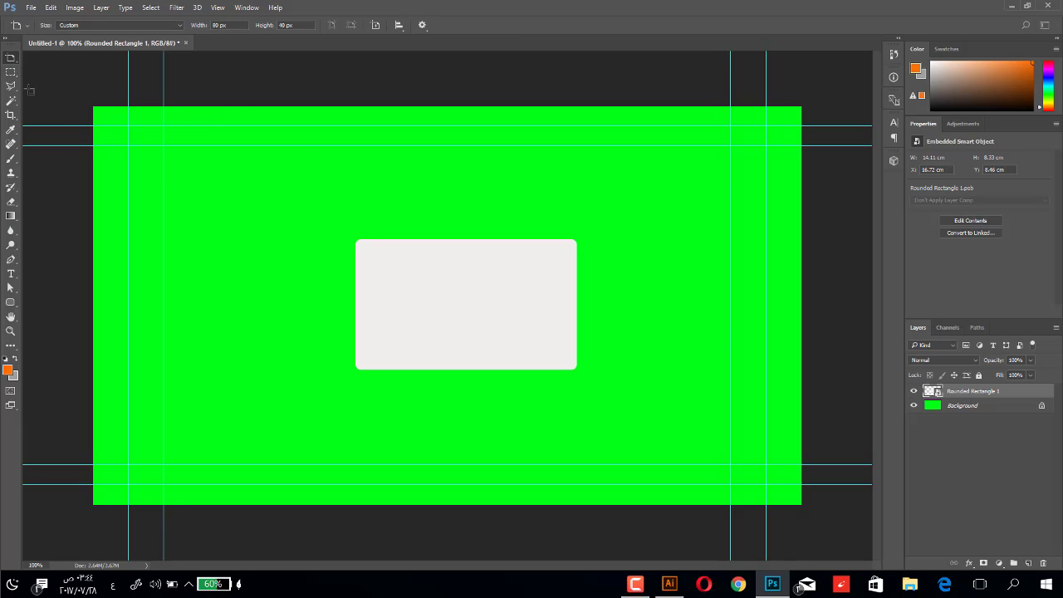
right_click(11, 60)
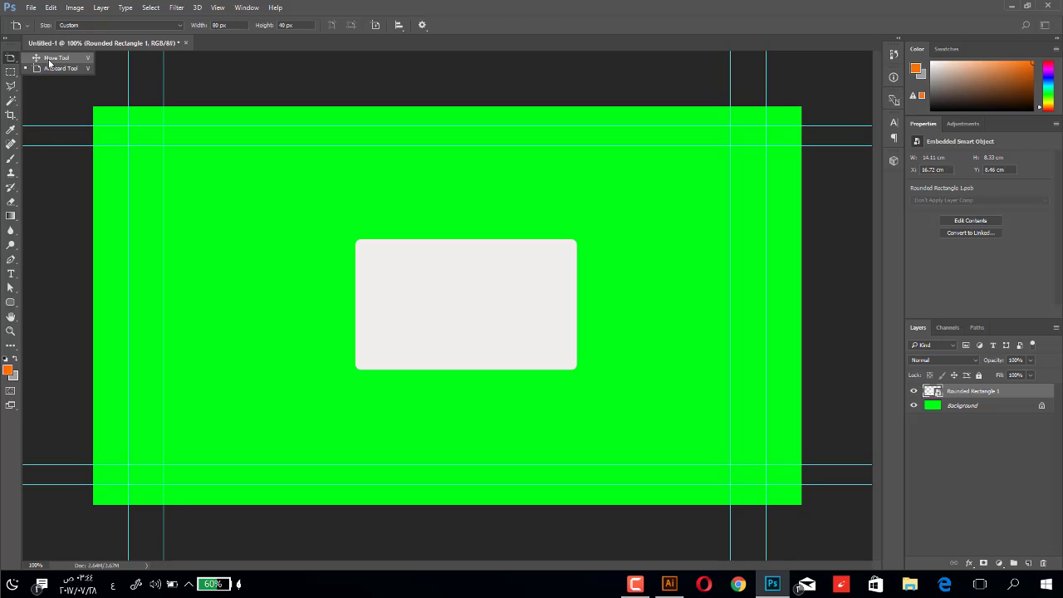
click(49, 60)
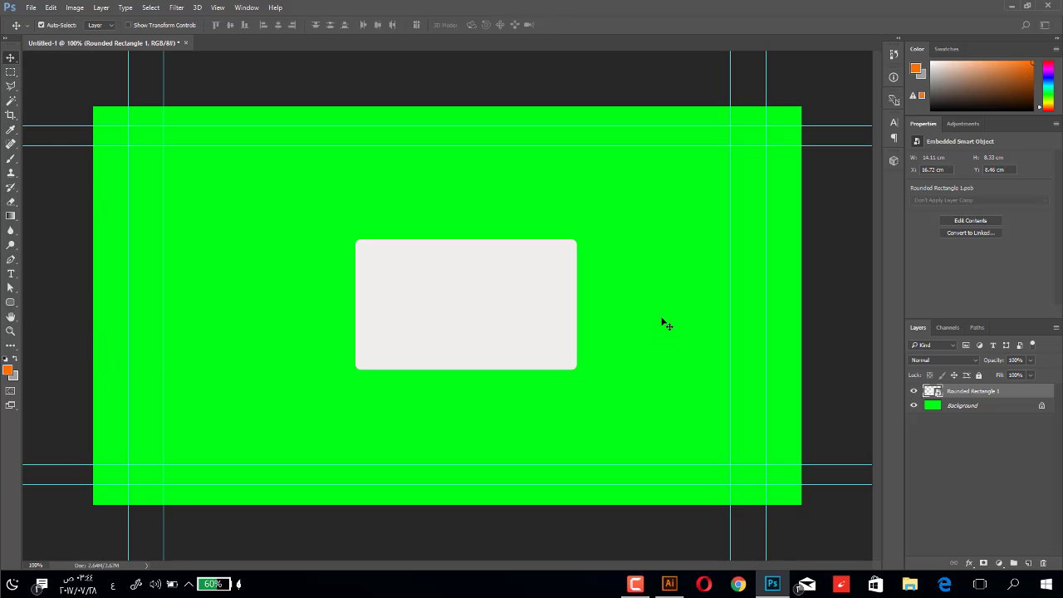
Open the coin image Untitled-1.png from the Desktop in a new Photoshop tab
click(31, 8)
click(162, 34)
scroll(358, 166, down, 1)
scroll(406, 221, down, 5)
scroll(407, 219, down, 3)
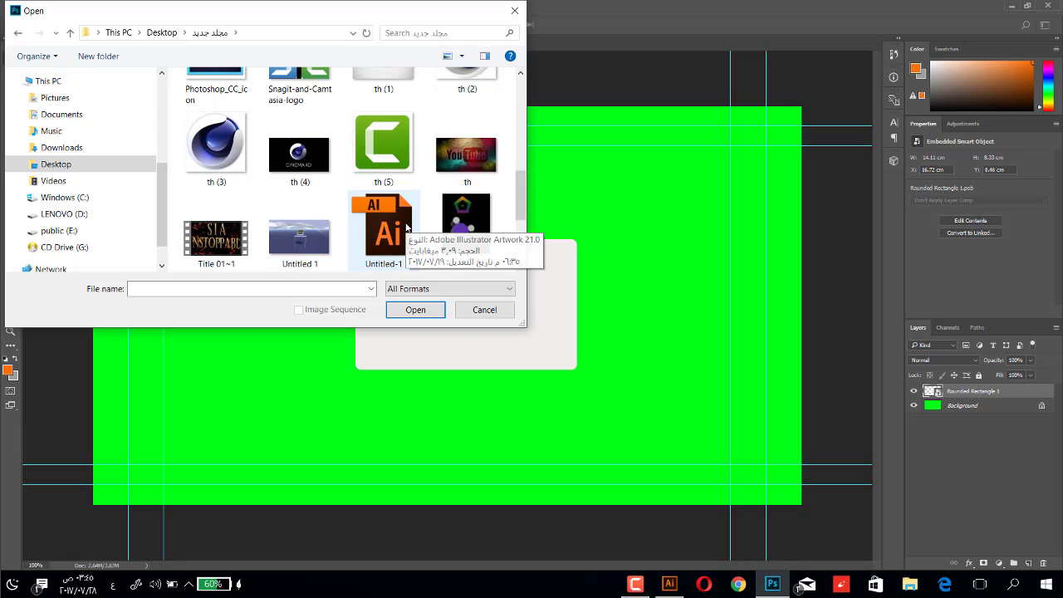
scroll(407, 219, down, 1)
scroll(407, 219, up, 1)
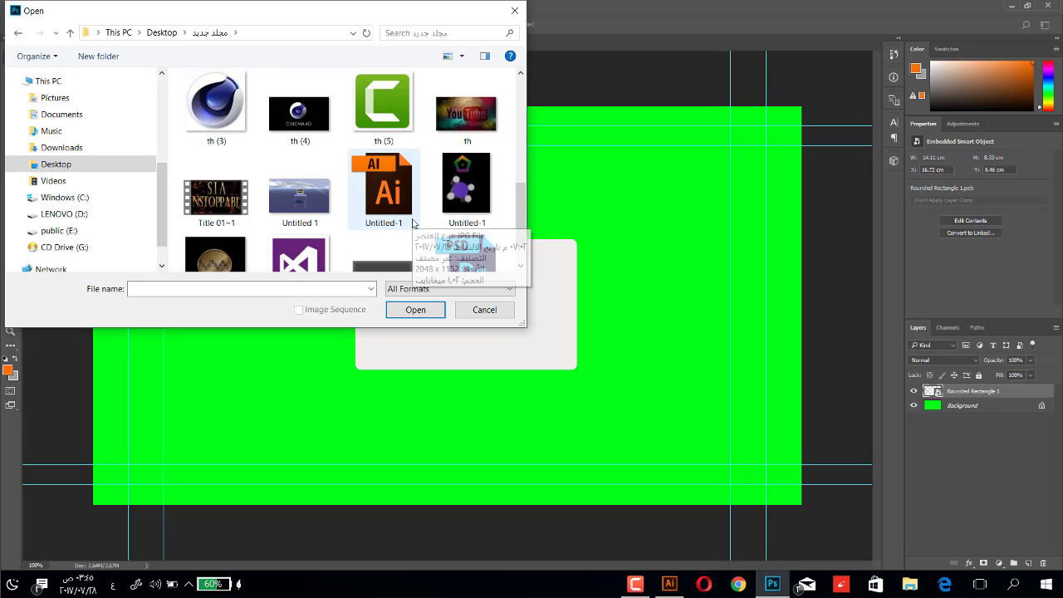
scroll(410, 218, up, 3)
scroll(409, 218, down, 1)
scroll(403, 214, down, 2)
click(220, 222)
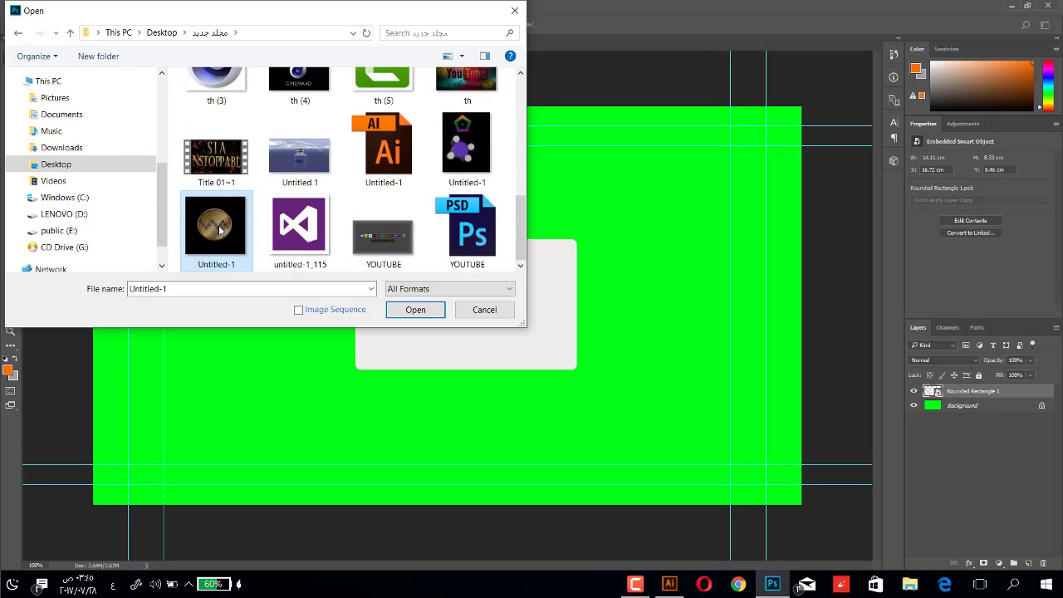
click(415, 309)
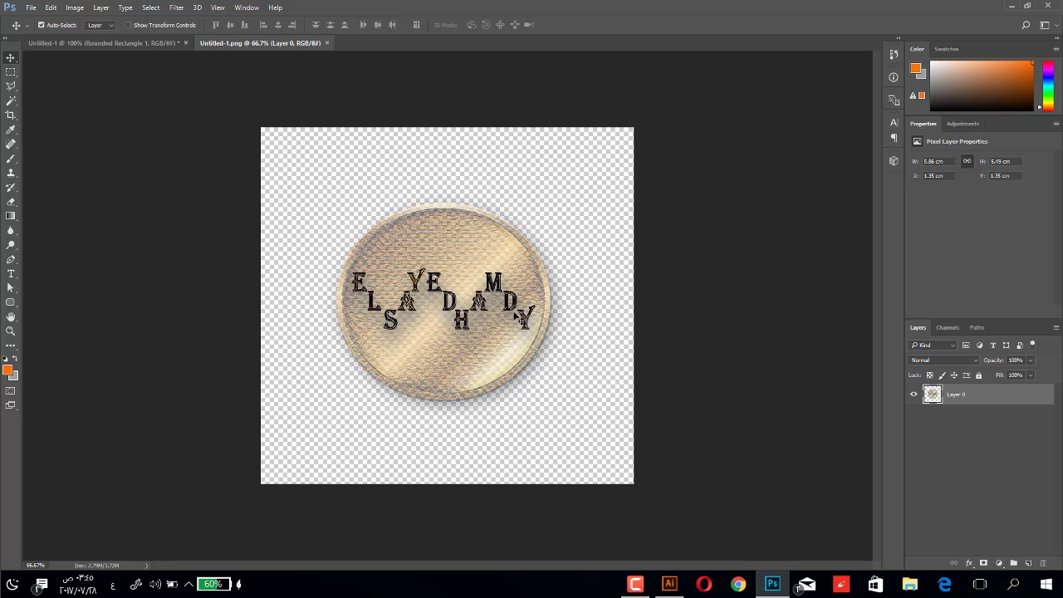
Zoom in on the coin and start a Free Transform on its layer
key(ctrl+plus)
key(ctrl+plus)
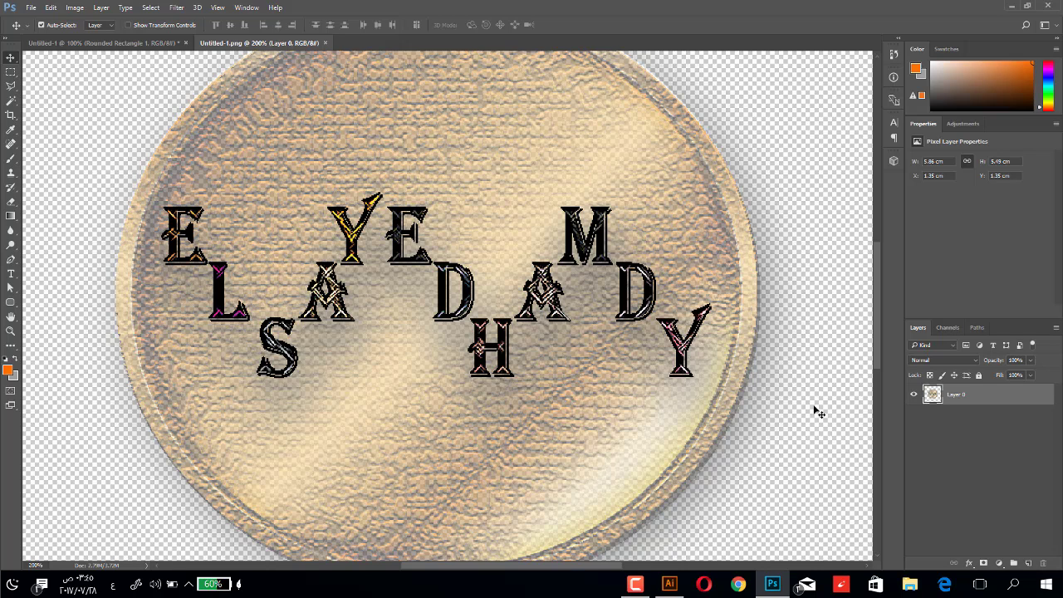
key(ctrl+semicolon)
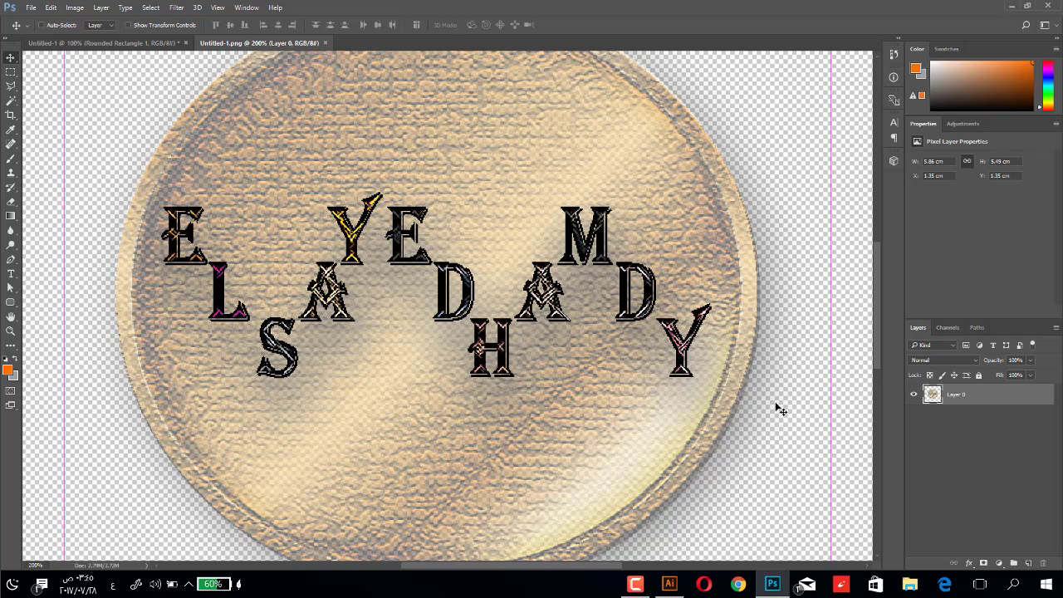
key(ctrl+t)
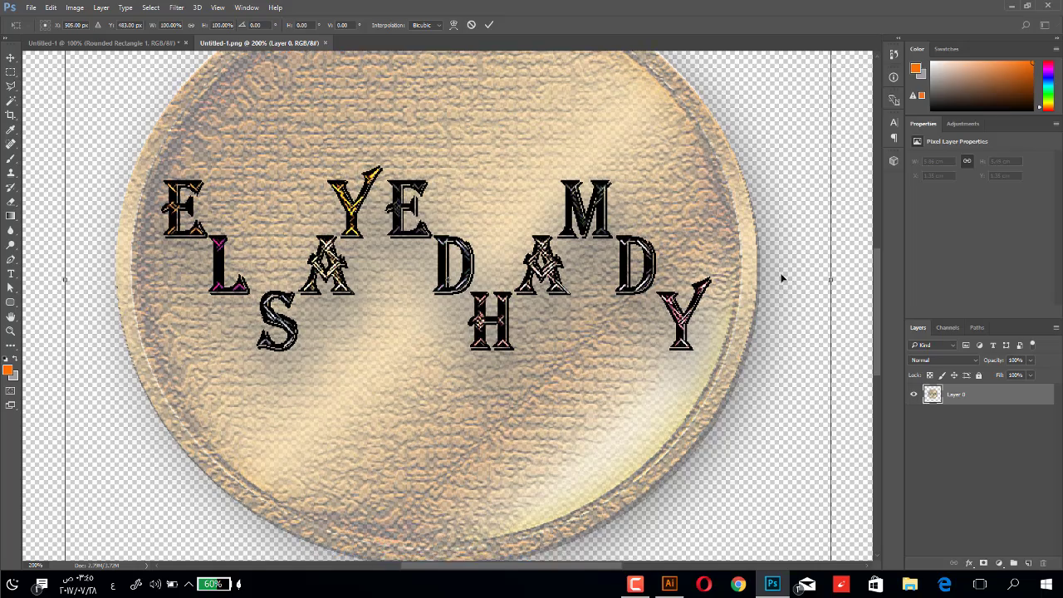
scroll(800, 247, up, 2)
scroll(798, 225, up, 2)
scroll(795, 213, up, 2)
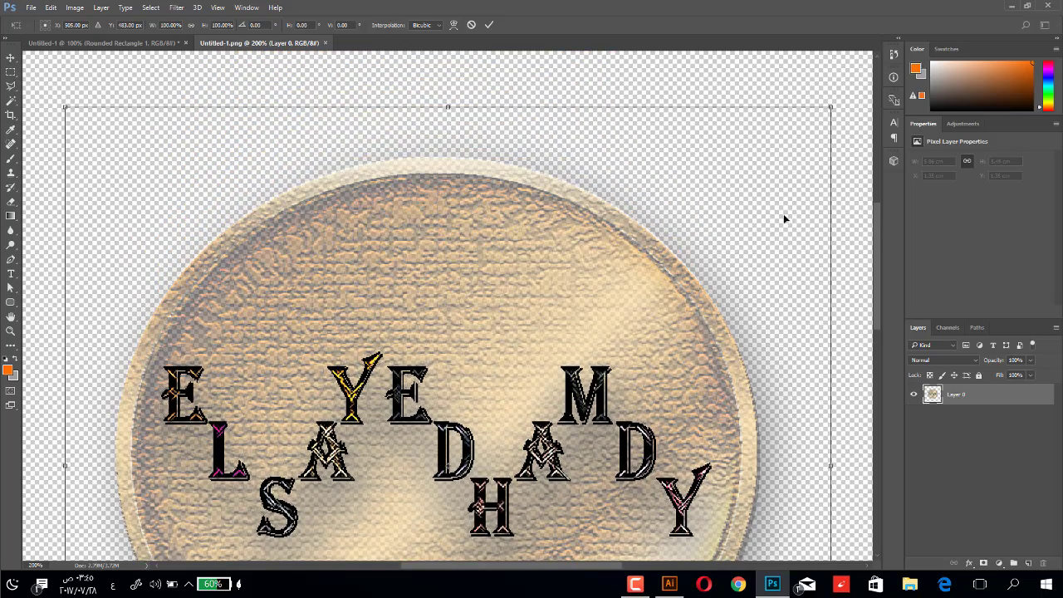
key(ctrl+minus)
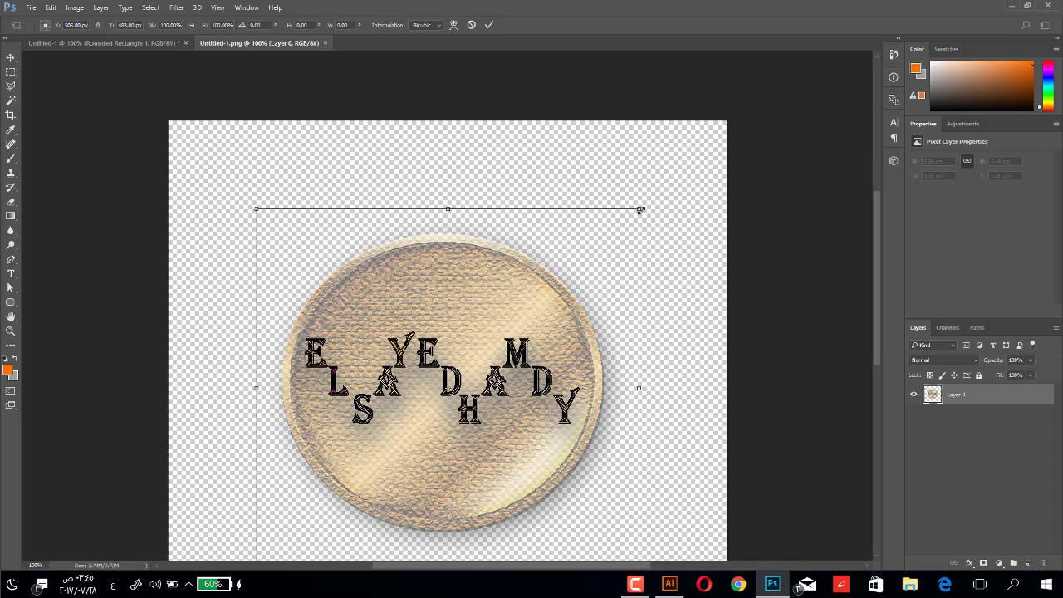
Squash the coin into a narrow sliver, then stretch it into a large oval
drag(639, 210, 299, 491)
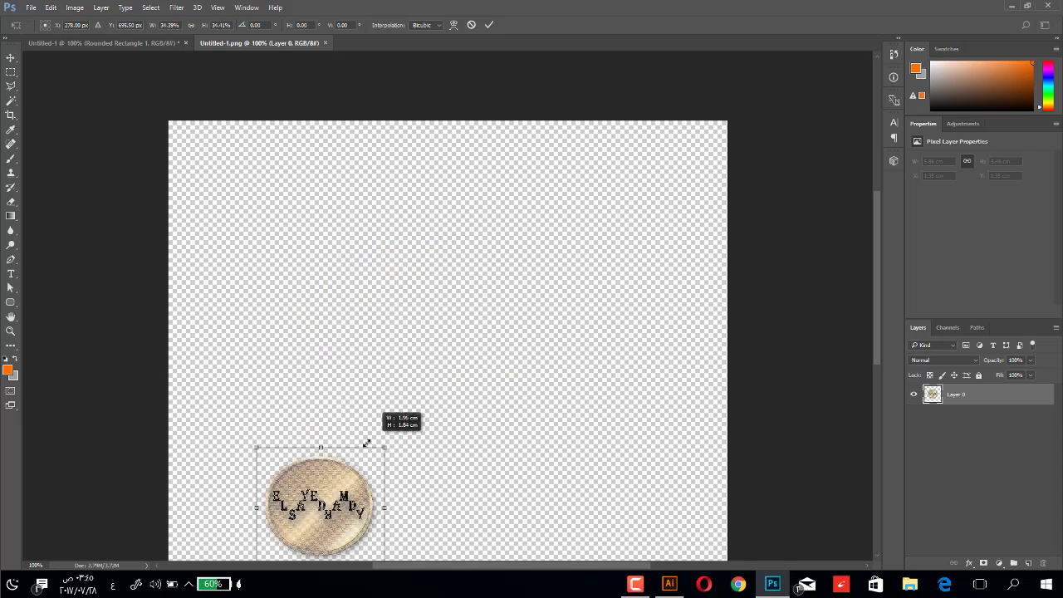
drag(299, 492, 273, 516)
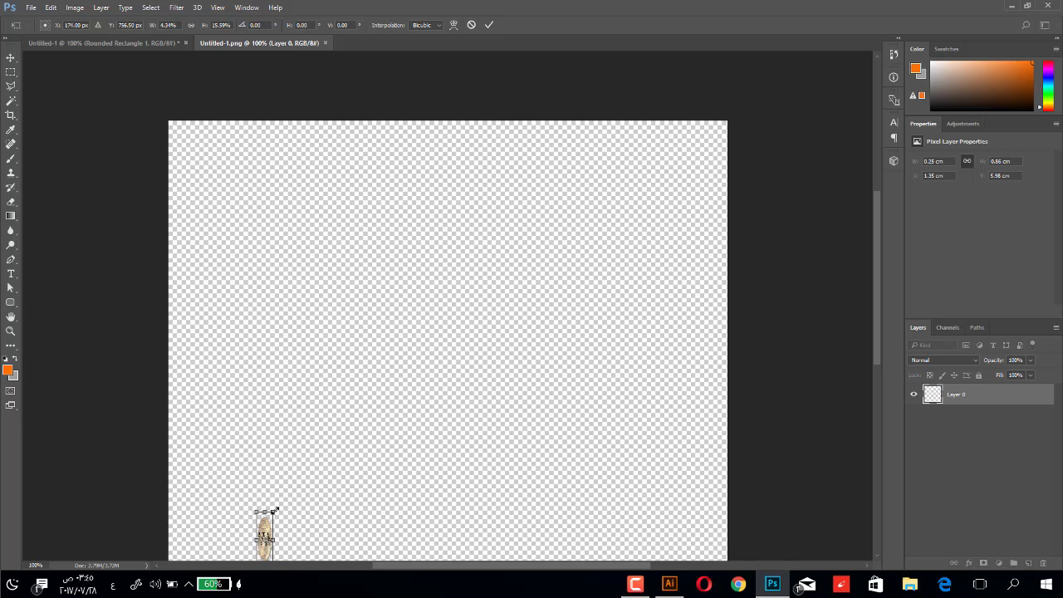
drag(275, 511, 723, 218)
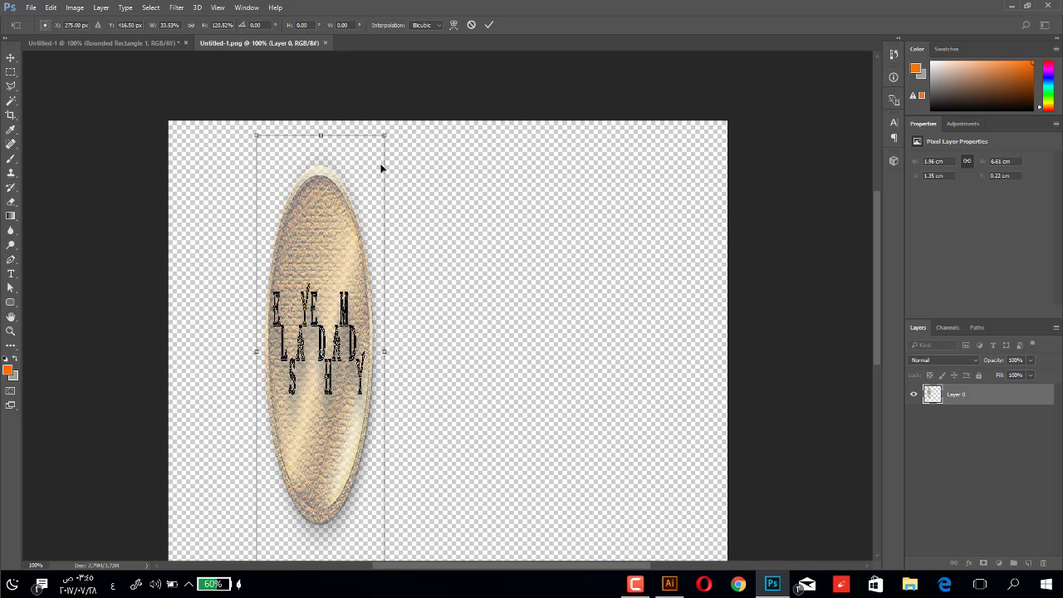
key(ctrl+z)
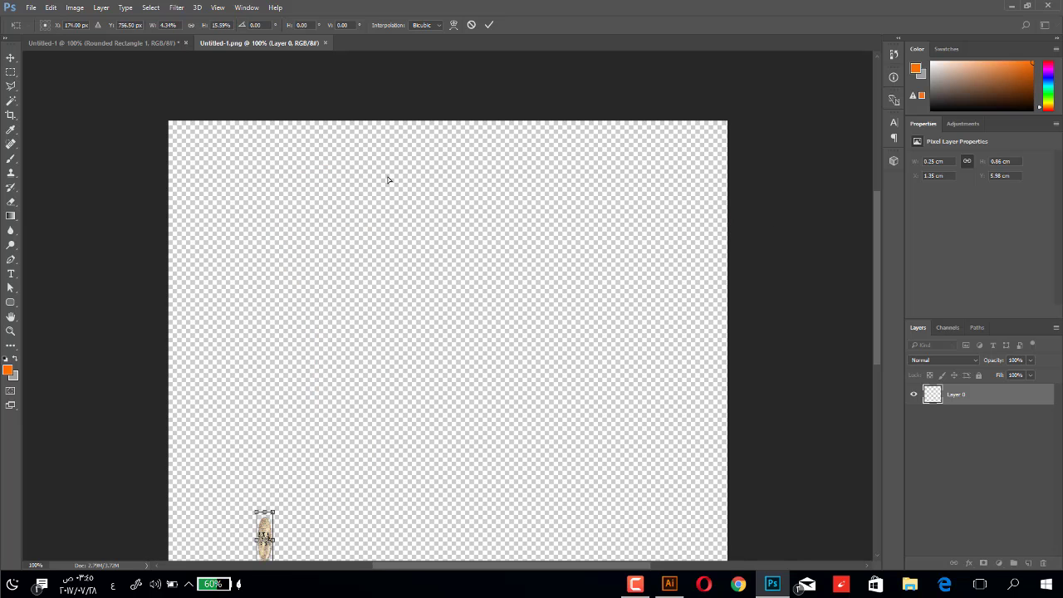
key(ctrl+z)
key(ctrl+z)
mouse_move(272, 509)
mouse_down()
mouse_move(865, 249)
mouse_move(453, 301)
mouse_up()
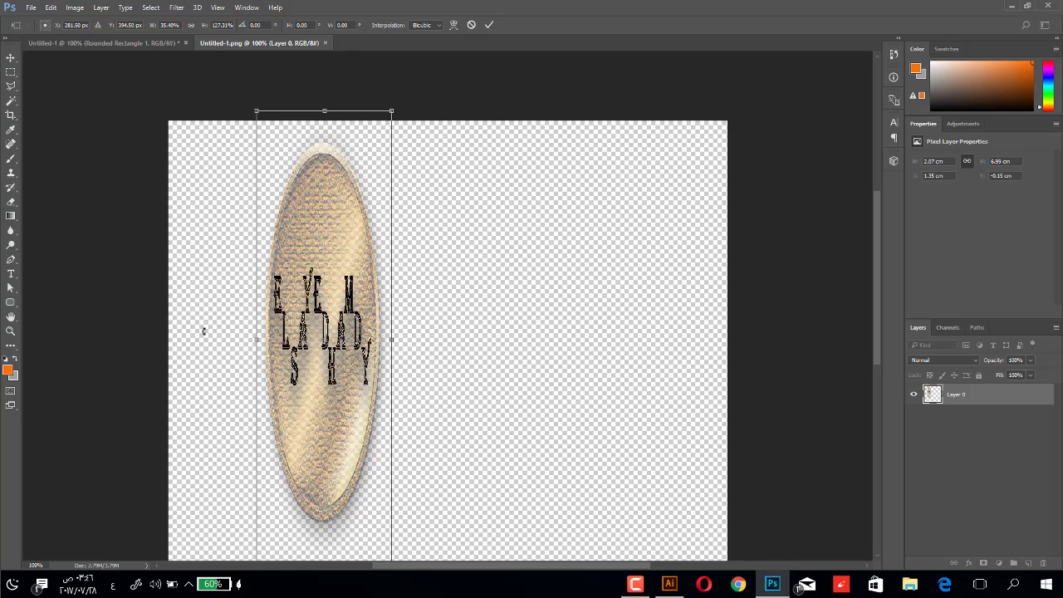
Cancel the pending transform so the coin returns to its original round size
key(ctrl+plus)
key(ctrl+plus)
key(ctrl+plus)
key(ctrl+plus)
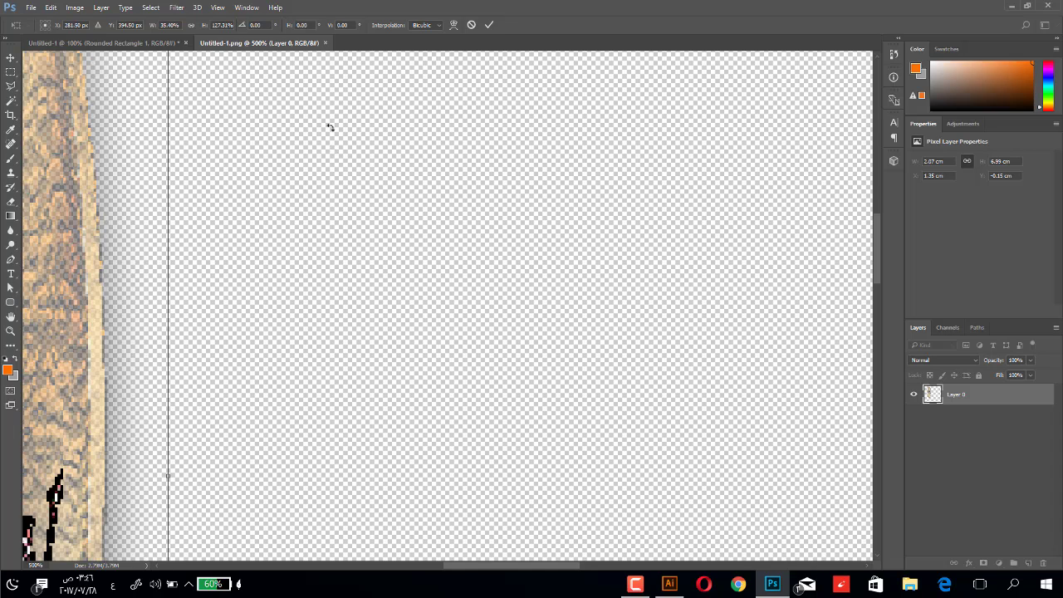
click(471, 24)
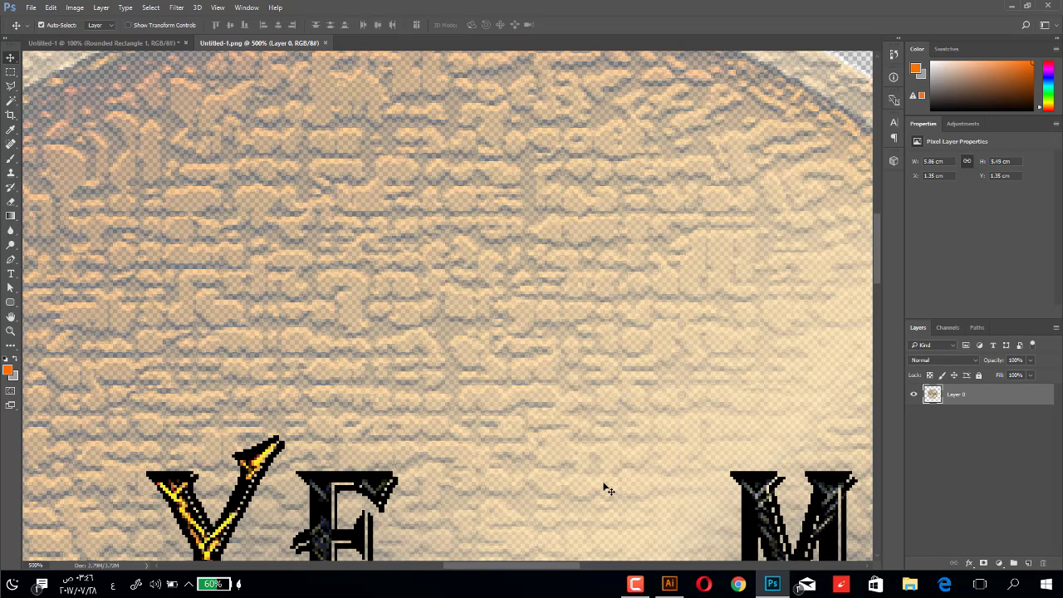
scroll(595, 390, down, 1)
scroll(667, 316, up, 2)
scroll(676, 308, up, 2)
scroll(676, 308, up, 2)
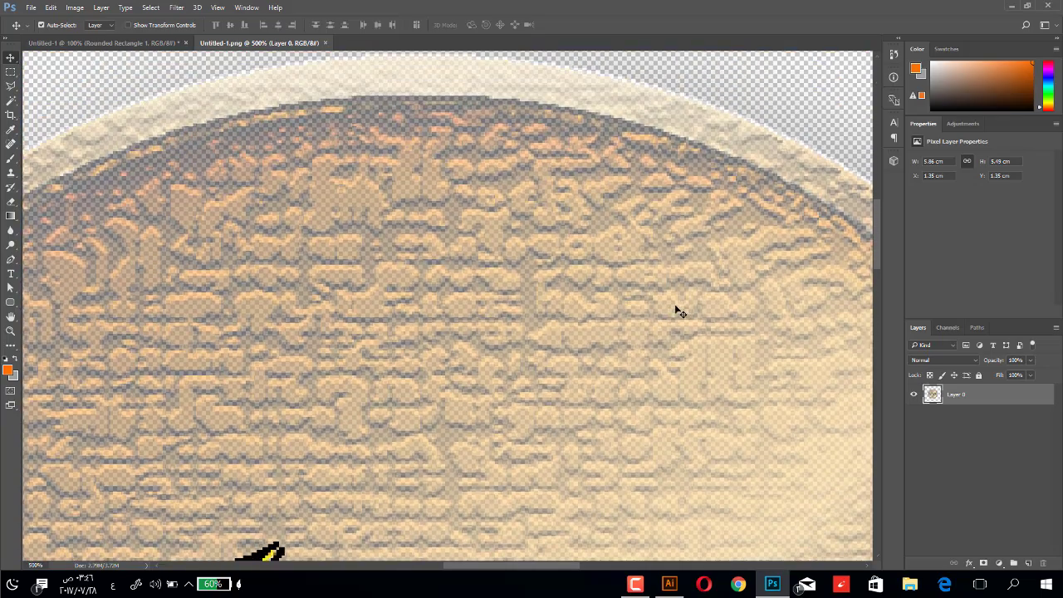
scroll(676, 308, up, 1)
scroll(664, 280, up, 1)
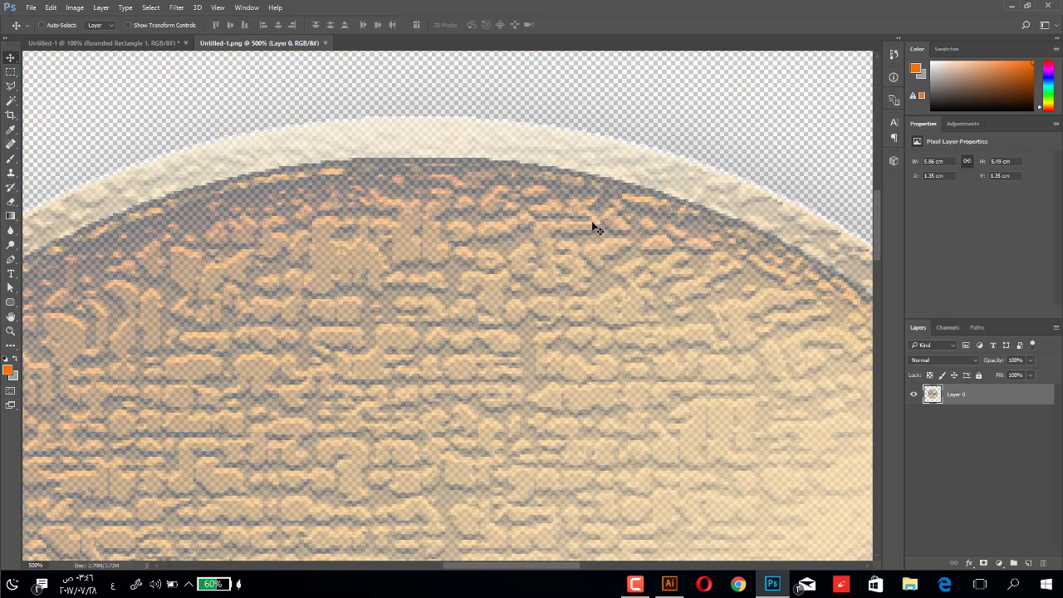
scroll(595, 226, down, 1)
scroll(595, 227, down, 1)
scroll(610, 283, down, 2)
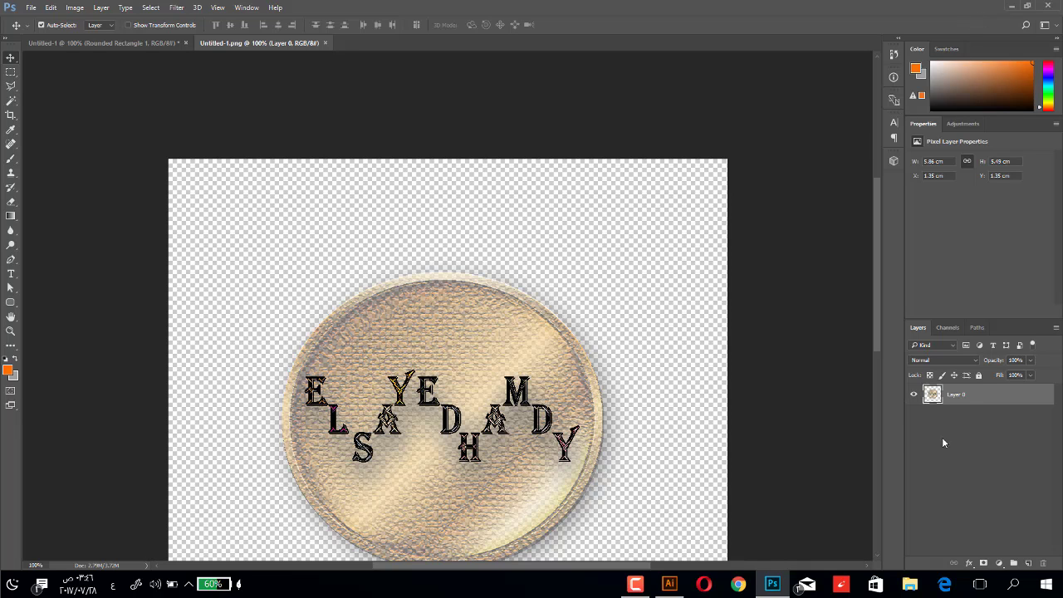
right_click(967, 398)
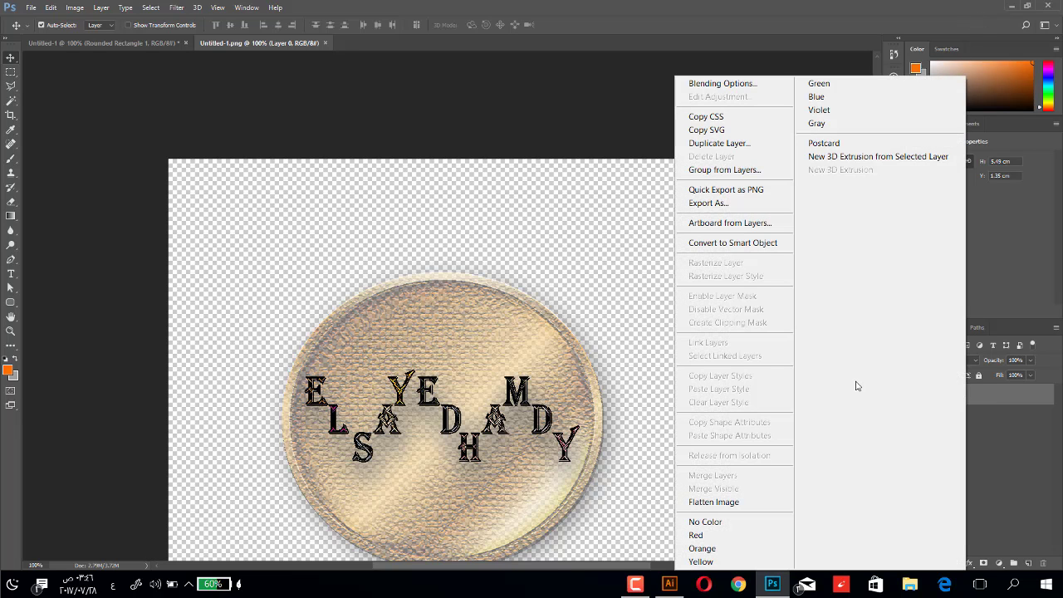
click(991, 395)
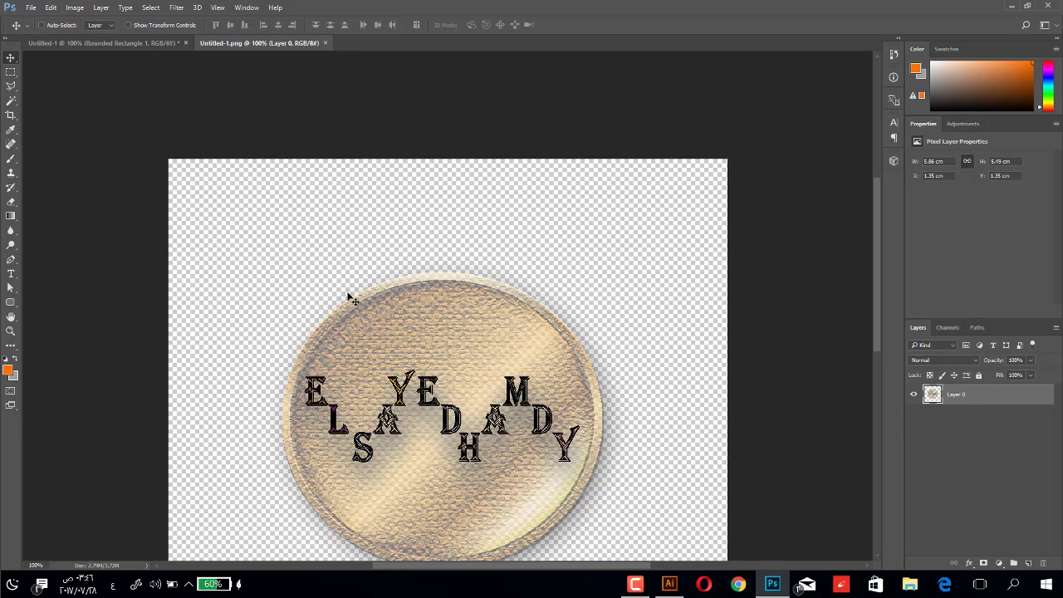
key(ctrl+t)
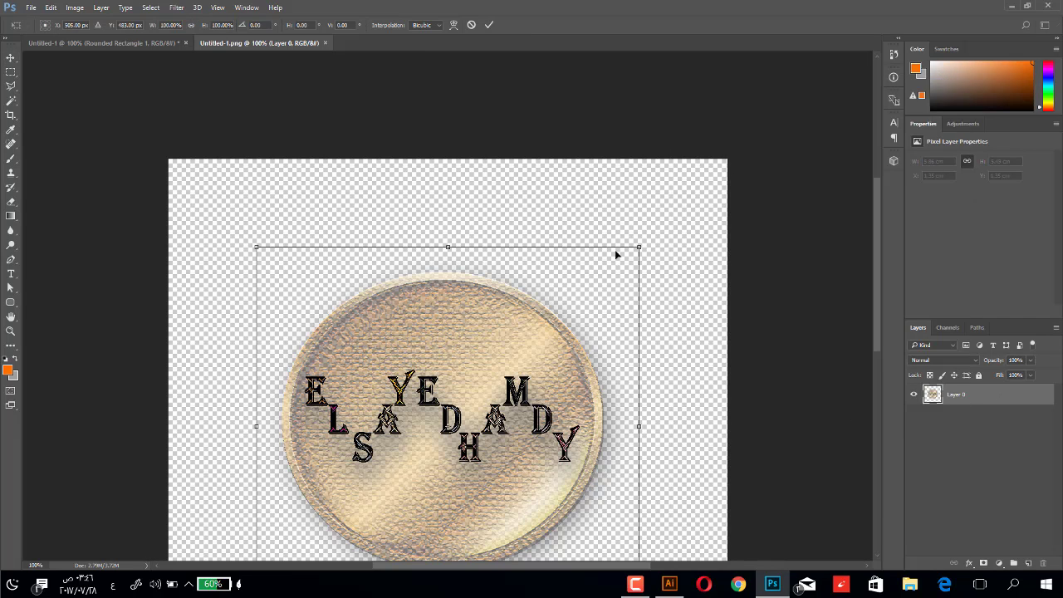
drag(448, 245, 448, 516)
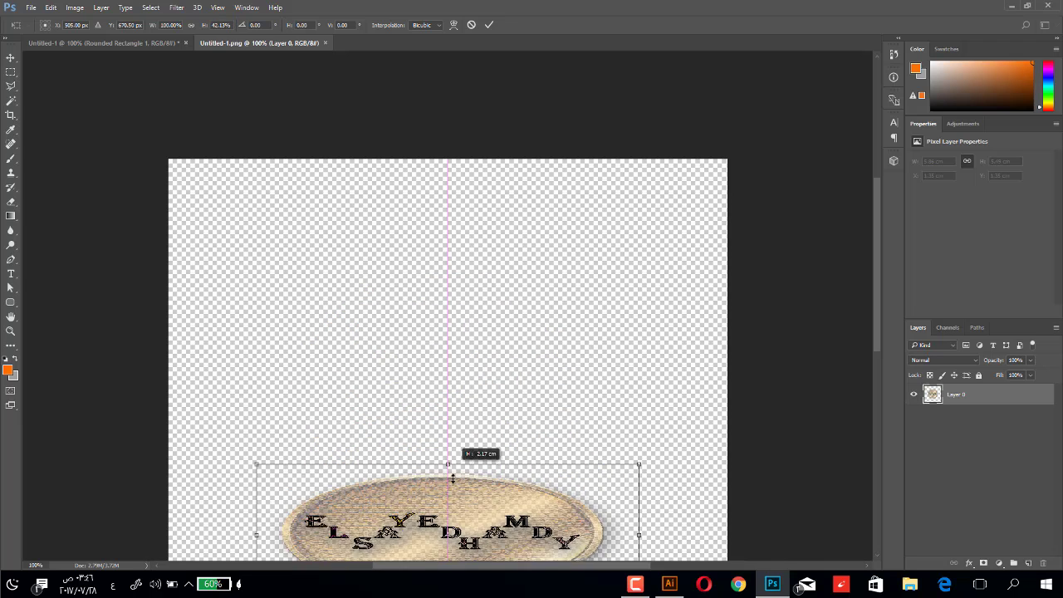
click(492, 25)
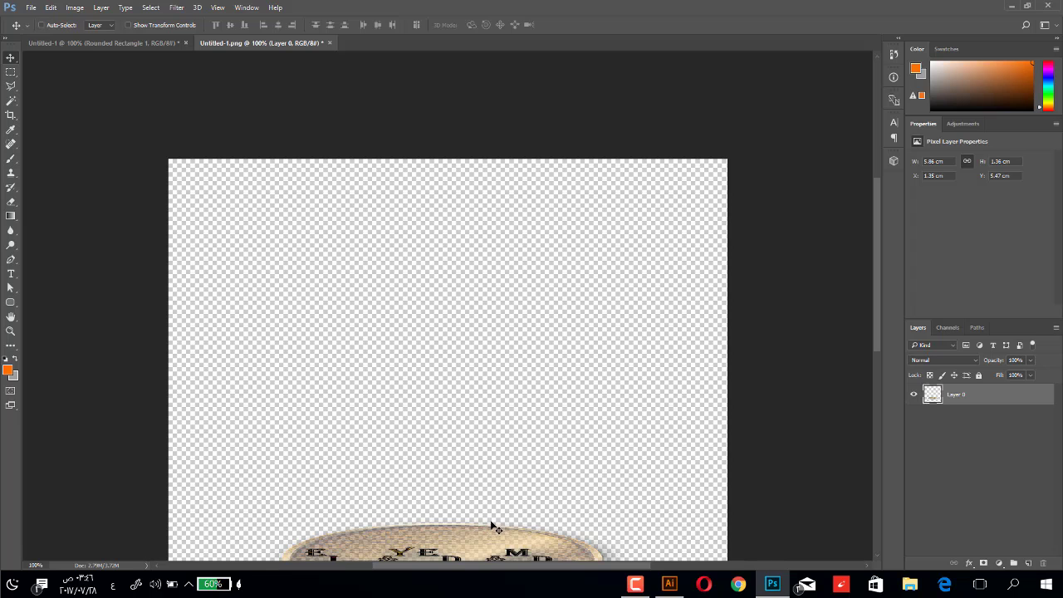
key(ctrl+t)
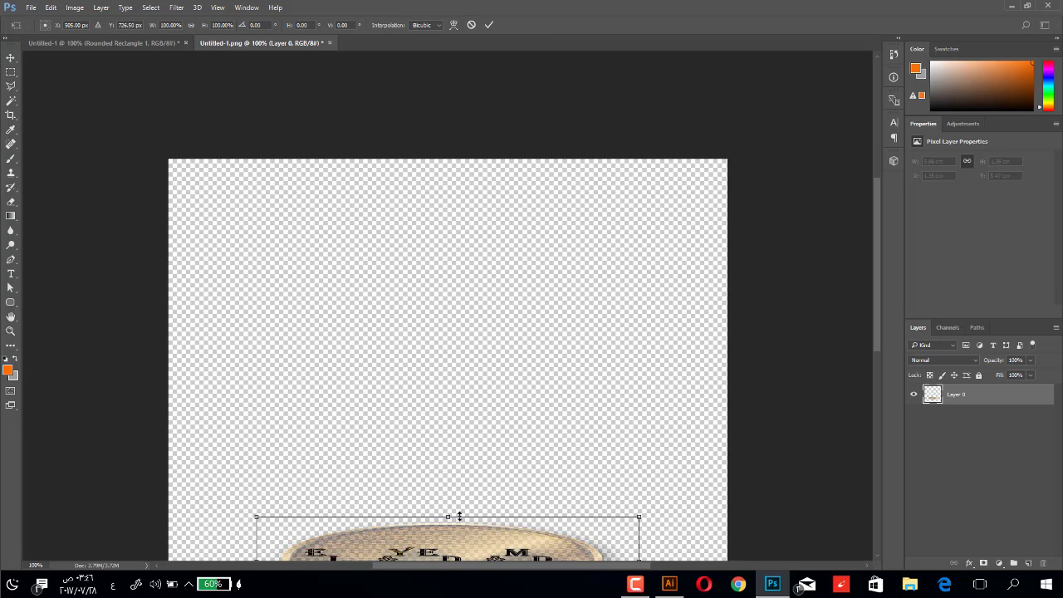
drag(450, 519, 498, 154)
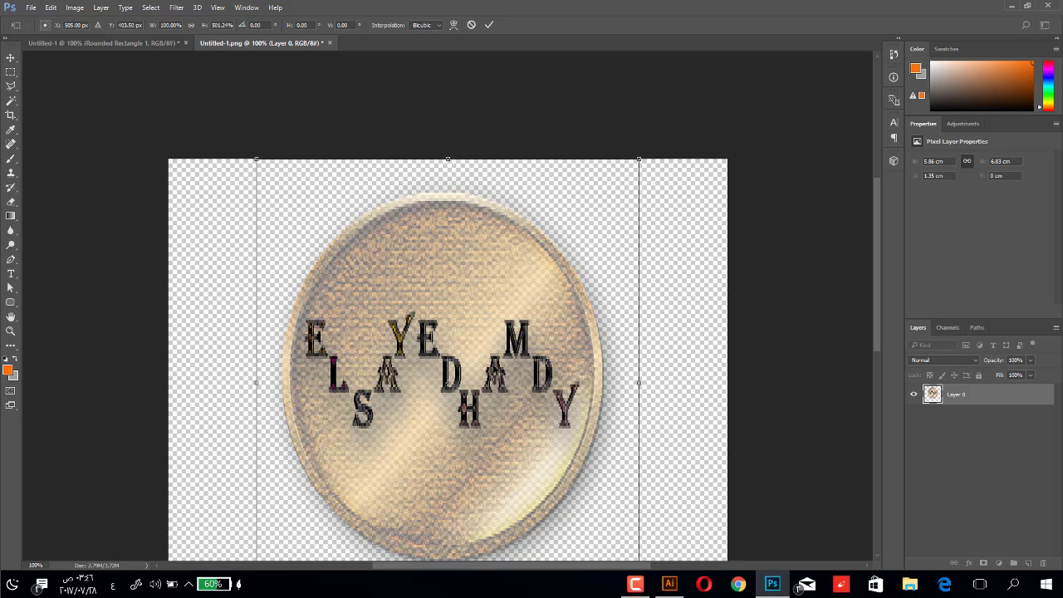
key(ctrl+plus)
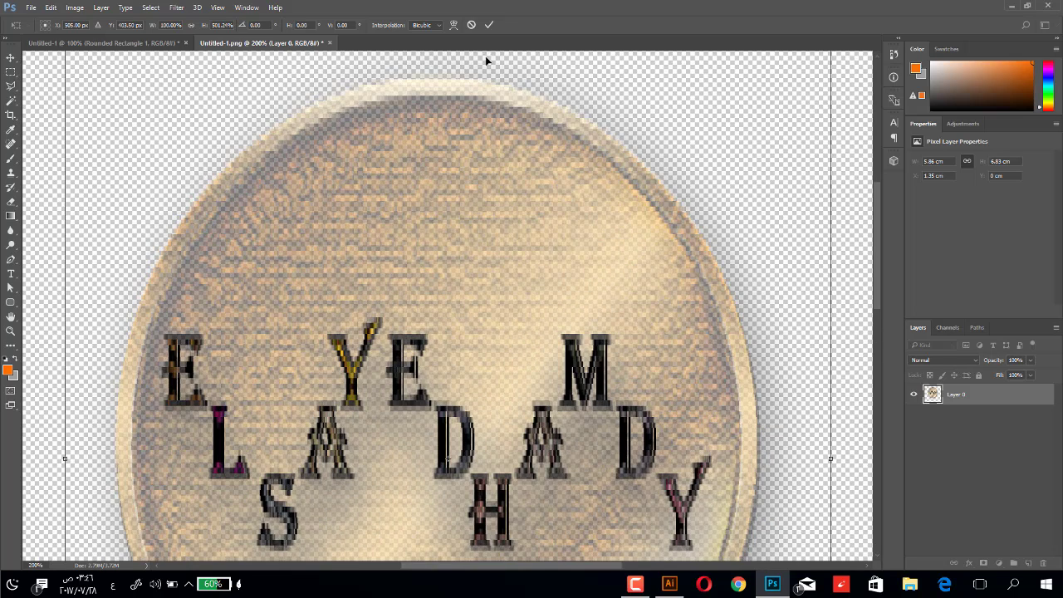
click(473, 26)
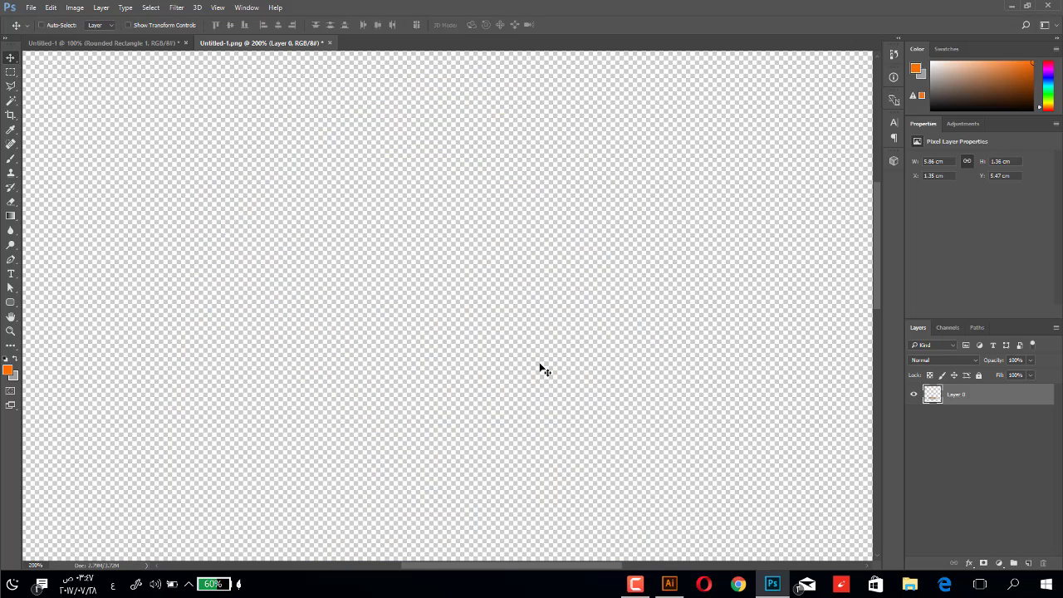
scroll(754, 269, up, 1)
scroll(754, 268, down, 2)
scroll(764, 294, down, 1)
scroll(764, 309, down, 3)
scroll(769, 341, down, 3)
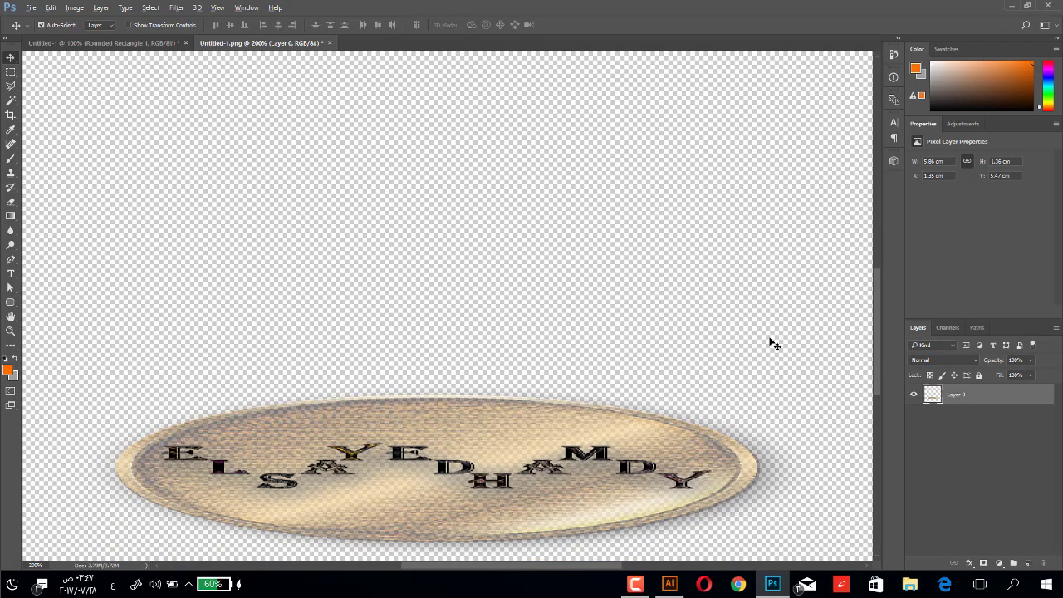
key(ctrl+z)
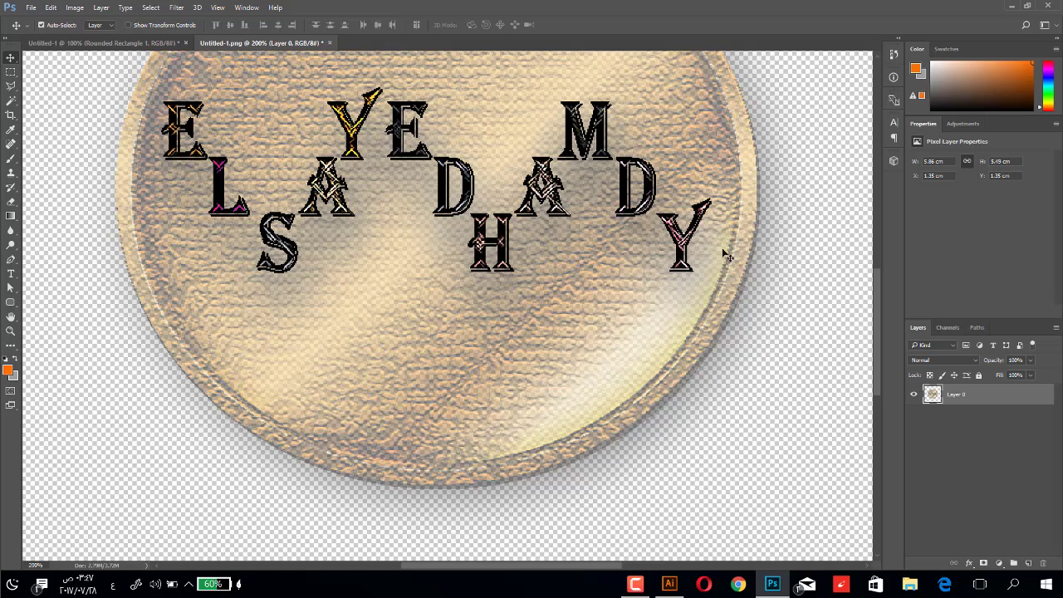
scroll(725, 256, up, 1)
scroll(725, 256, up, 2)
scroll(725, 256, up, 2)
scroll(727, 256, up, 1)
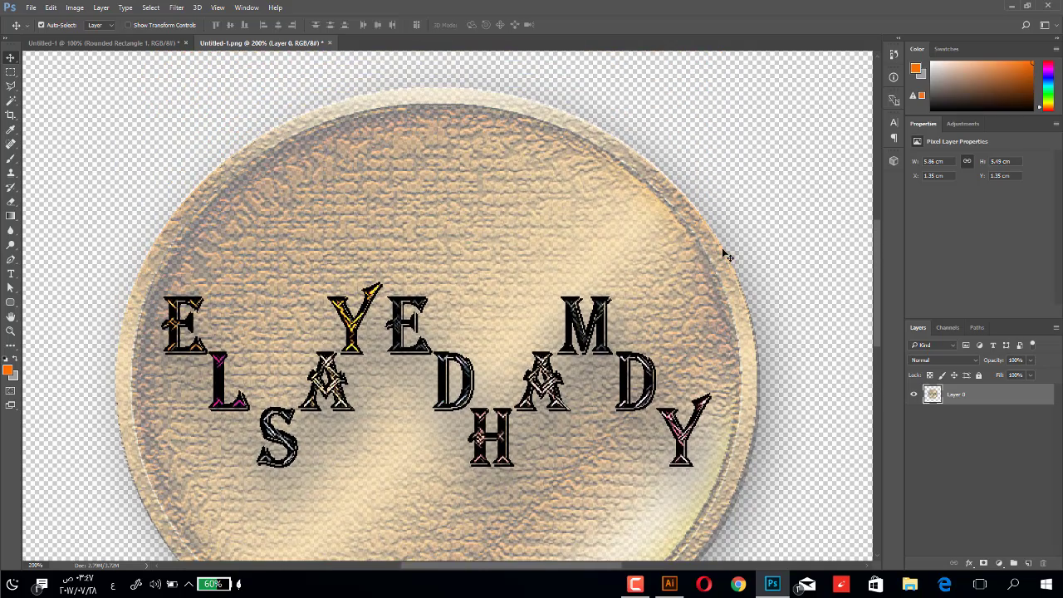
Convert the coin layer to a smart object and squash it vertically
right_click(962, 394)
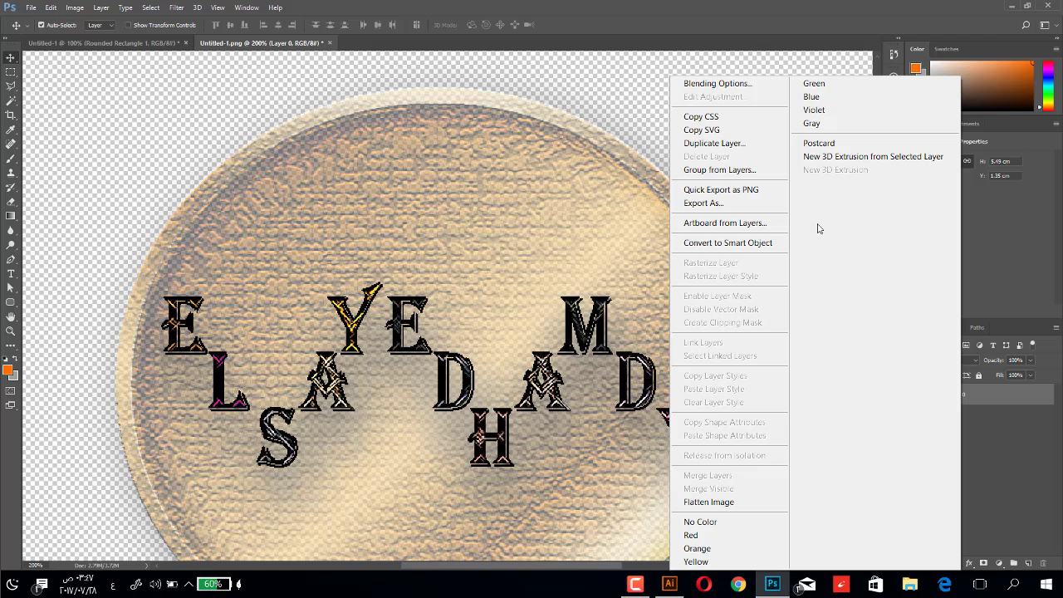
click(742, 247)
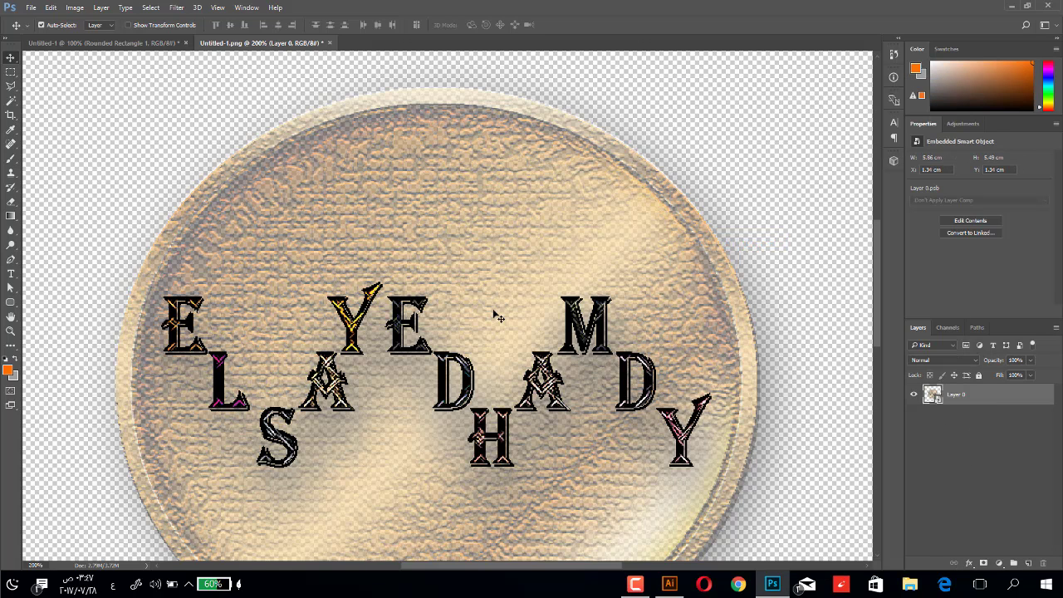
key(ctrl+semicolon)
key(ctrl+t)
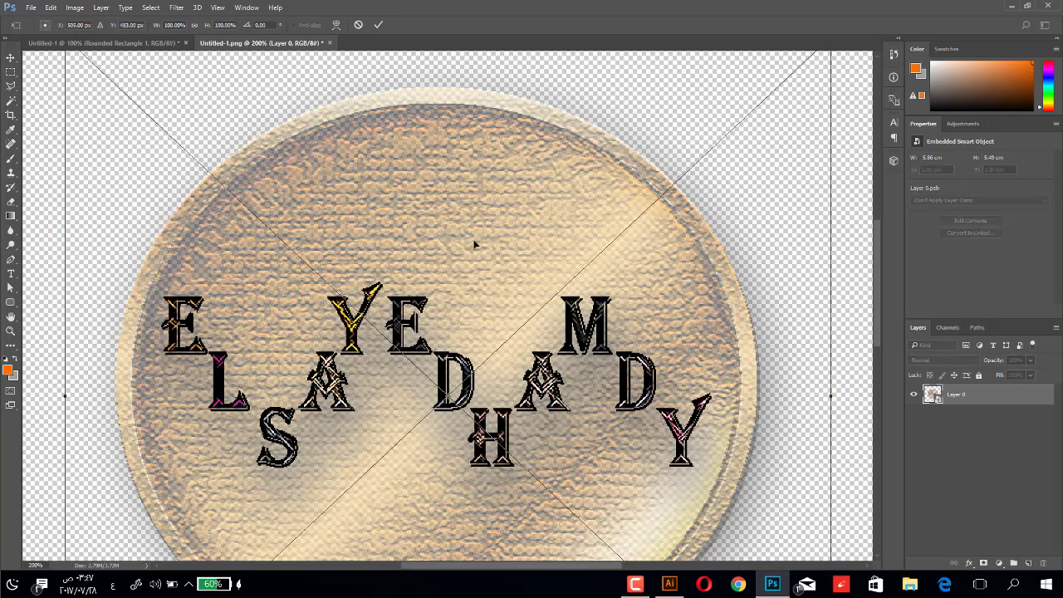
scroll(591, 120, up, 1)
scroll(463, 101, up, 1)
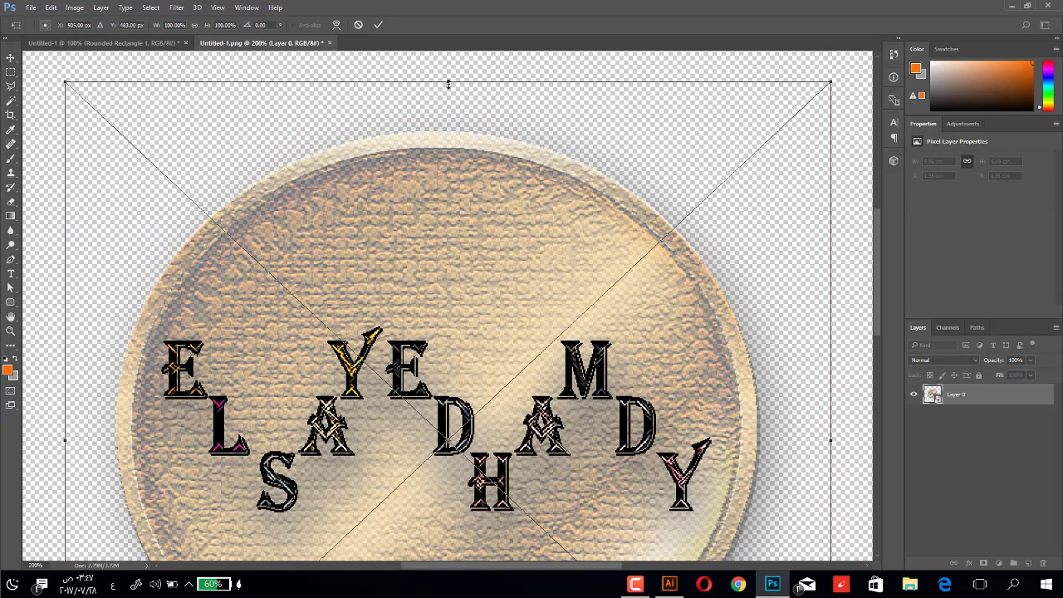
drag(449, 84, 439, 538)
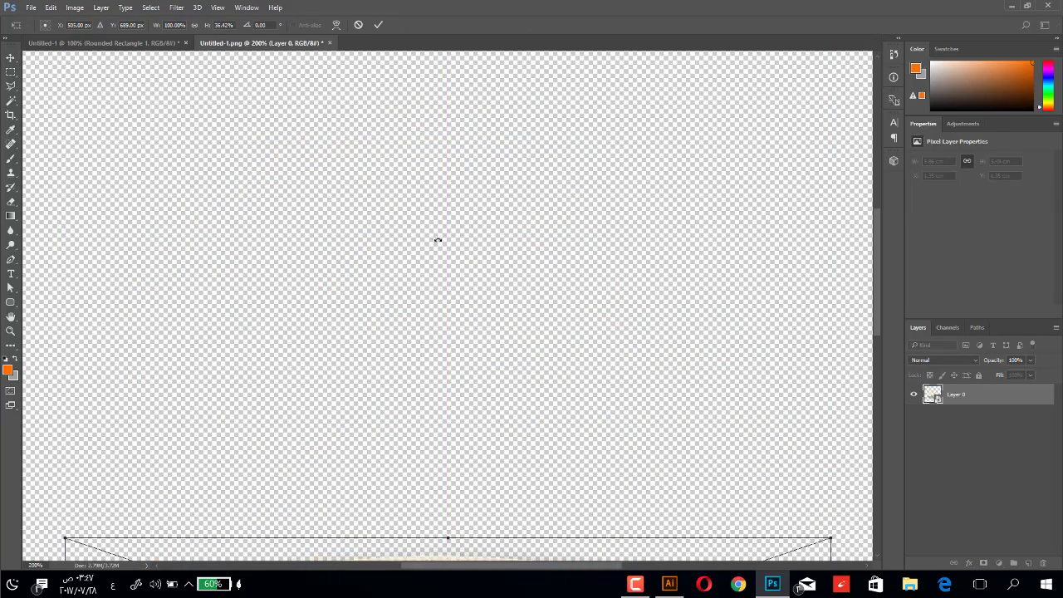
click(382, 26)
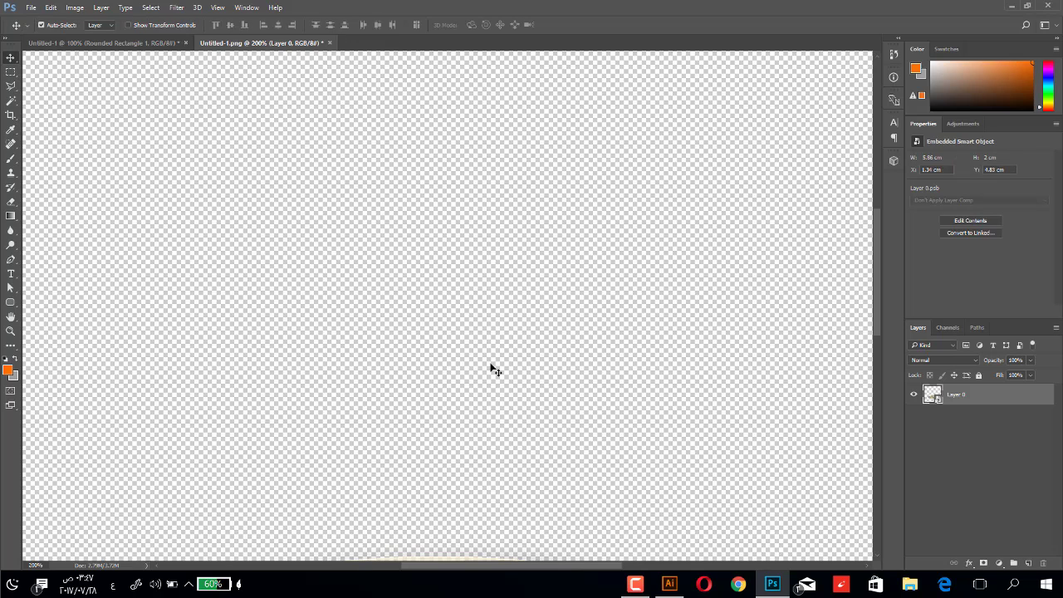
Stretch the squashed smart-object coin back up to its full height
scroll(491, 371, down, 3)
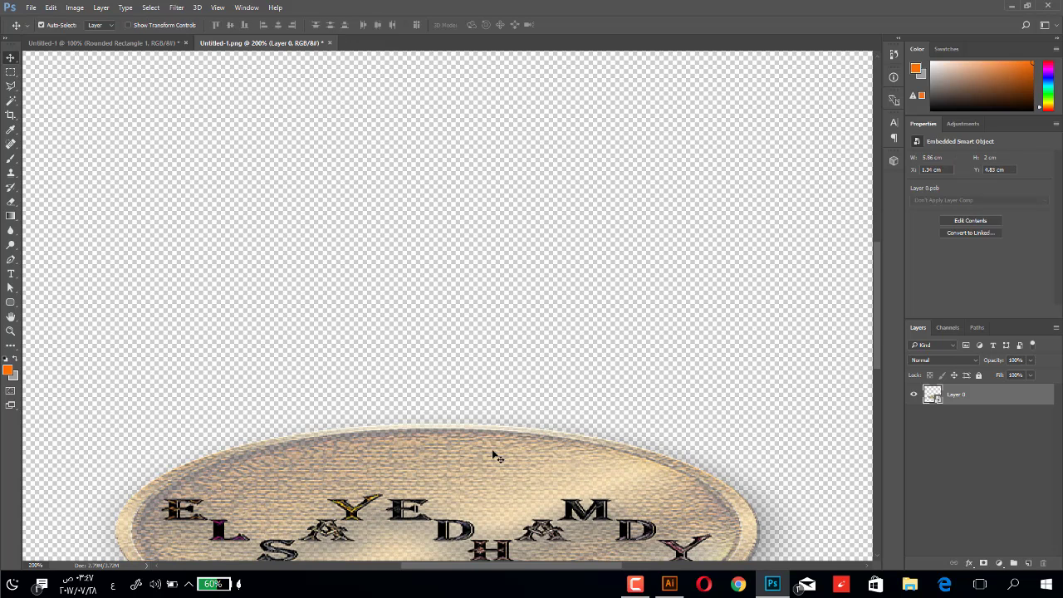
key(ctrl)
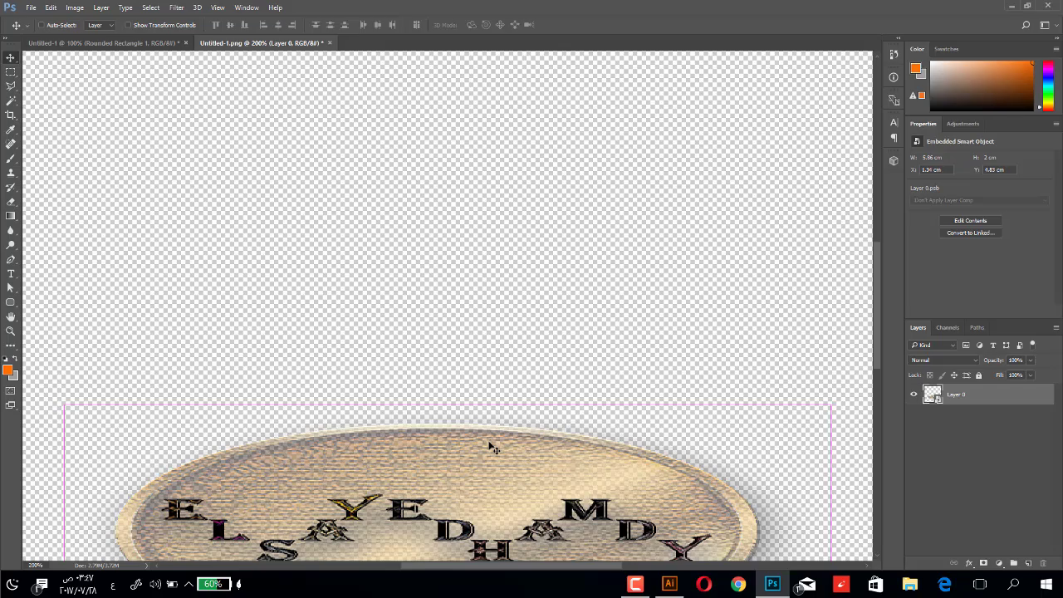
key(ctrl+t)
mouse_move(449, 404)
mouse_down()
mouse_move(473, 211)
mouse_move(528, 57)
mouse_up()
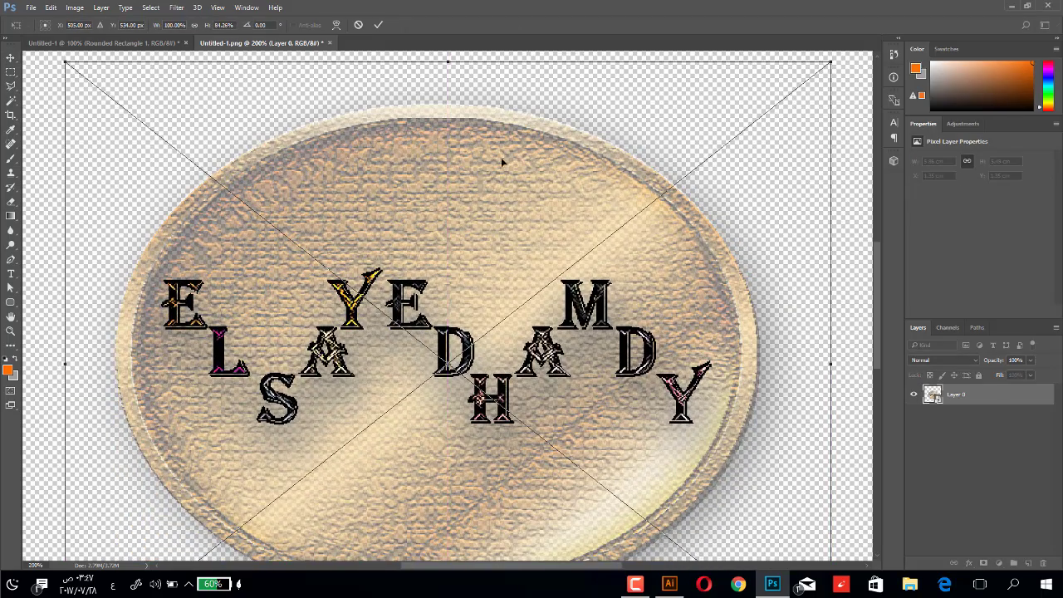
click(378, 25)
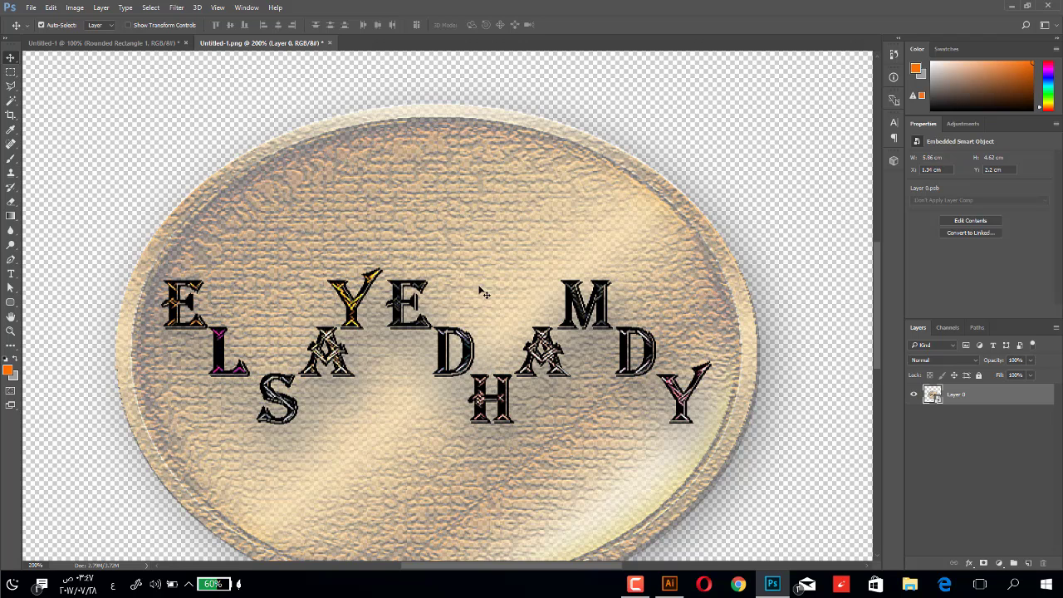
Close the Photoshop window to quit the program
scroll(523, 284, down, 1)
scroll(532, 287, down, 2)
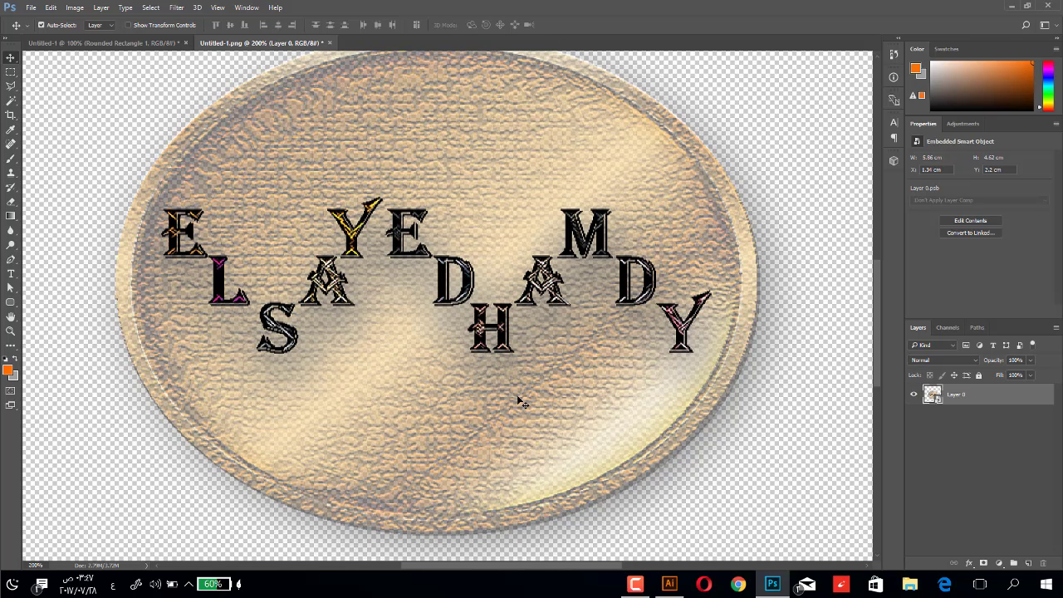
scroll(538, 265, up, 1)
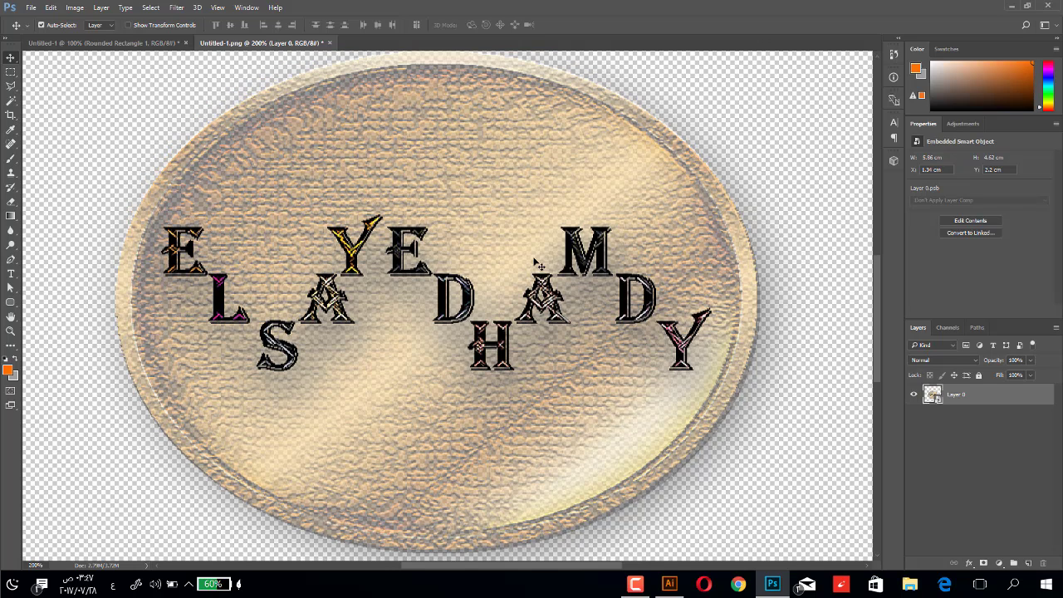
scroll(541, 254, up, 1)
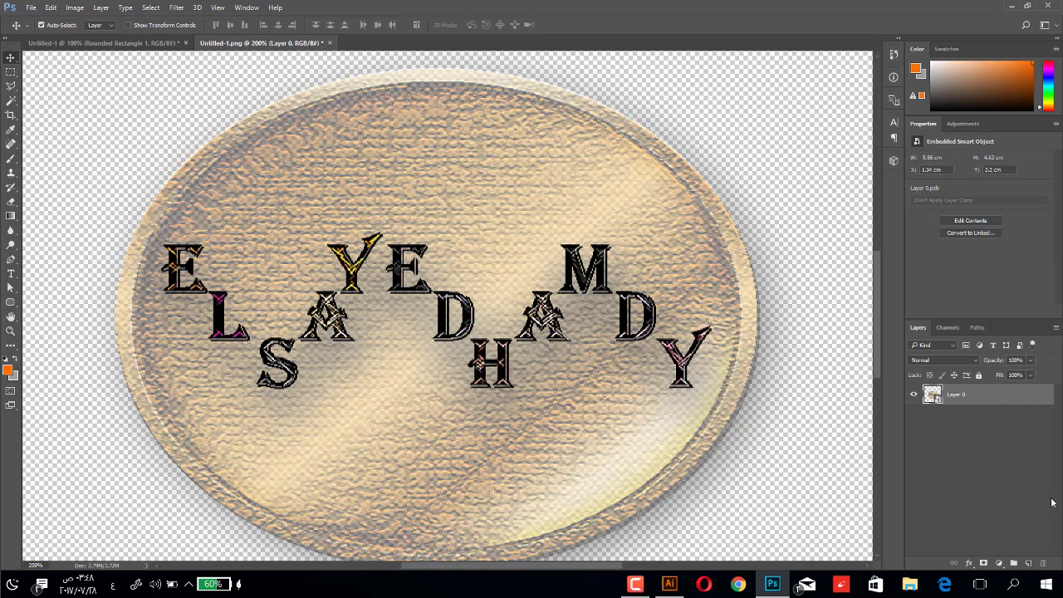
click(1048, 6)
Quit Photoshop without saving either document and return to Illustrator
click(529, 222)
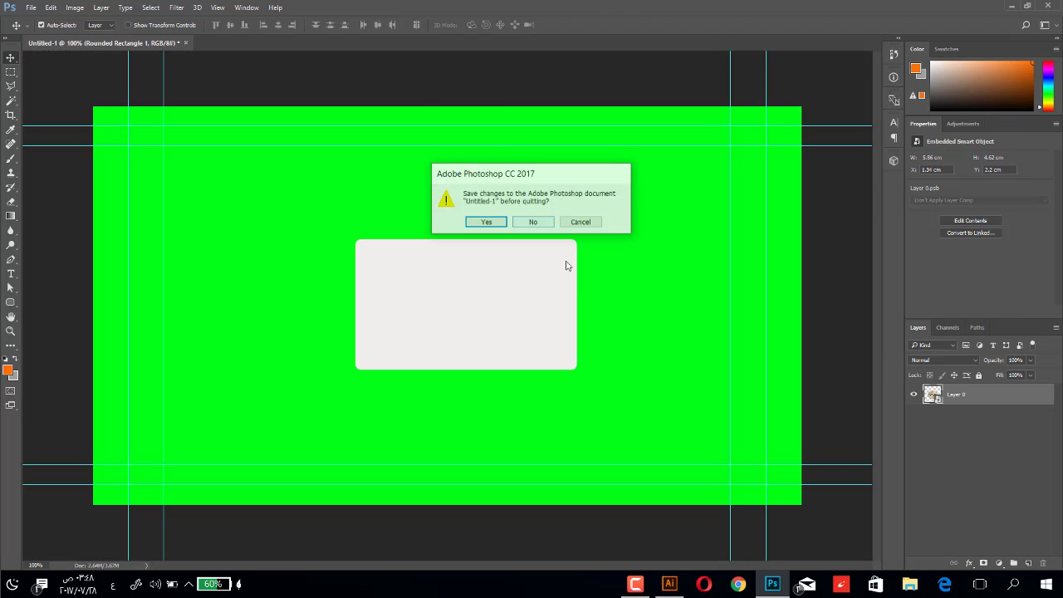
click(544, 223)
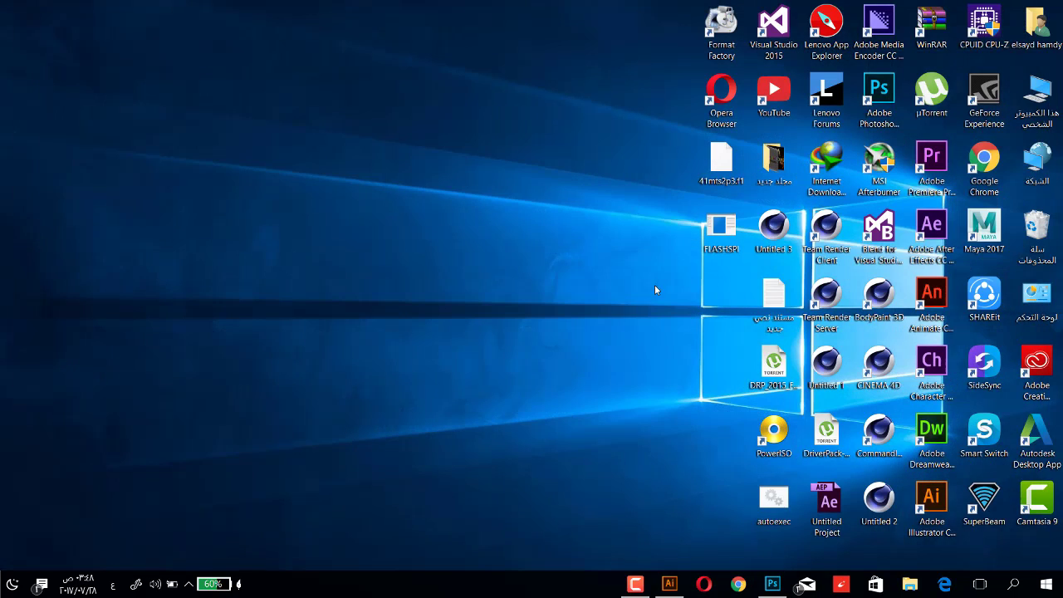
click(663, 588)
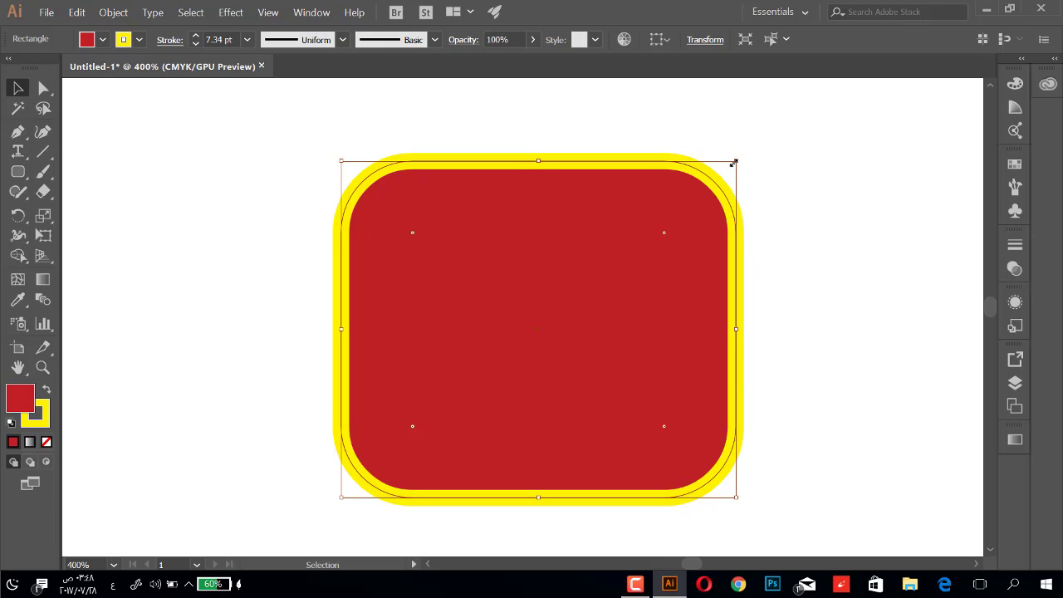
Shrink the red rounded rectangle into a small round shape, nudge it up, then minimise Illustrator
drag(733, 162, 499, 455)
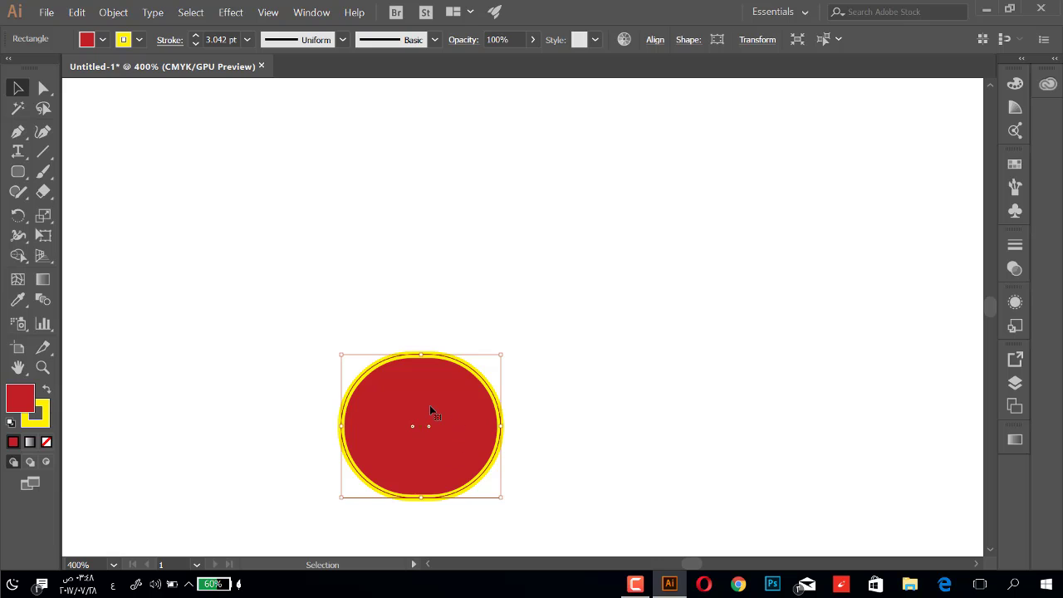
key(Up)
key(Up)
key(Up)
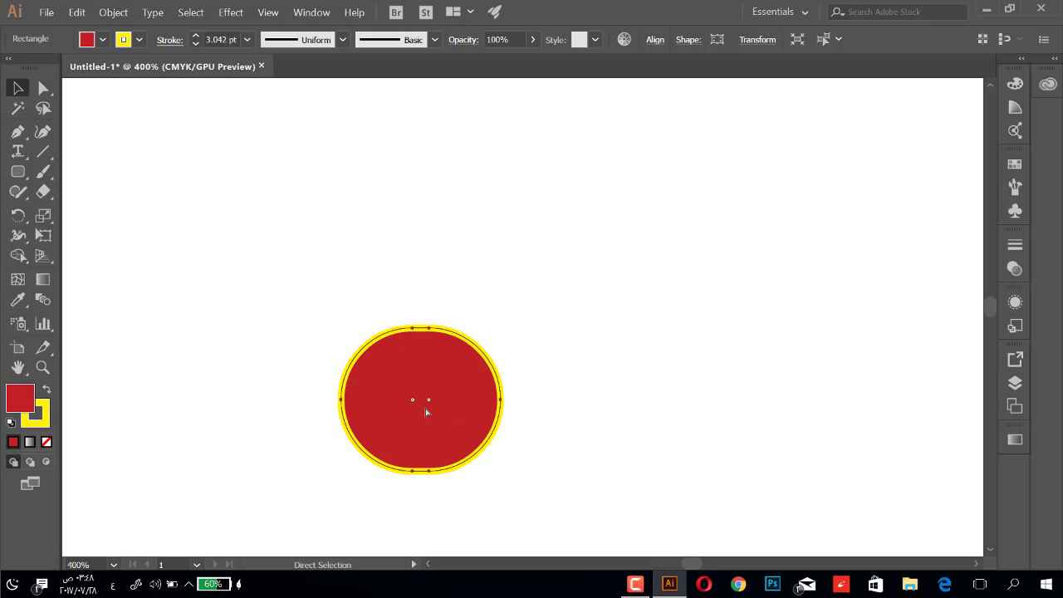
key(ctrl+equal)
key(ctrl+equal)
key(ctrl+equal)
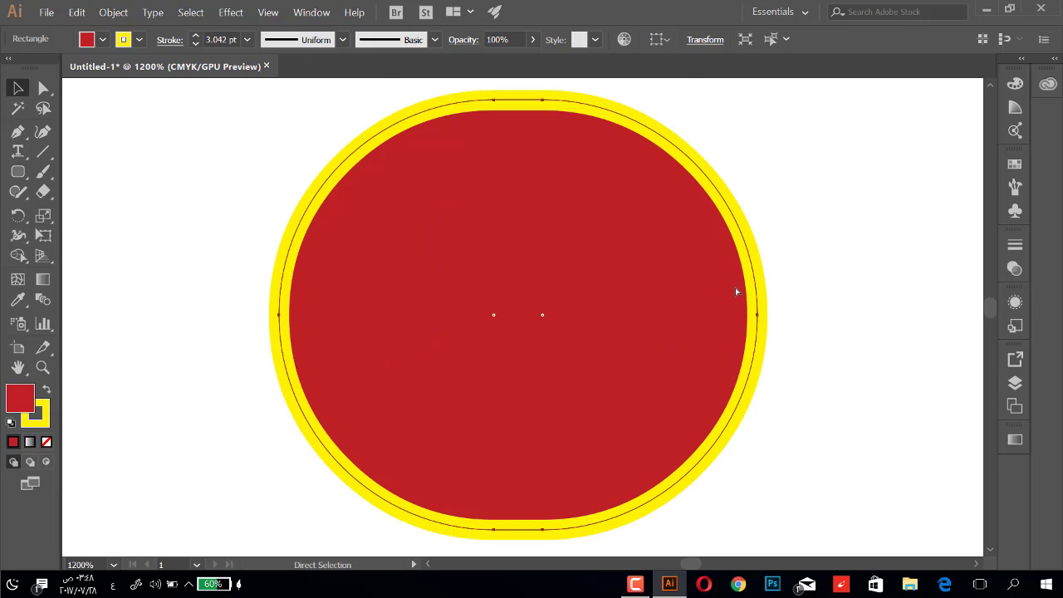
key(ctrl+equal)
key(ctrl+minus)
key(ctrl+minus)
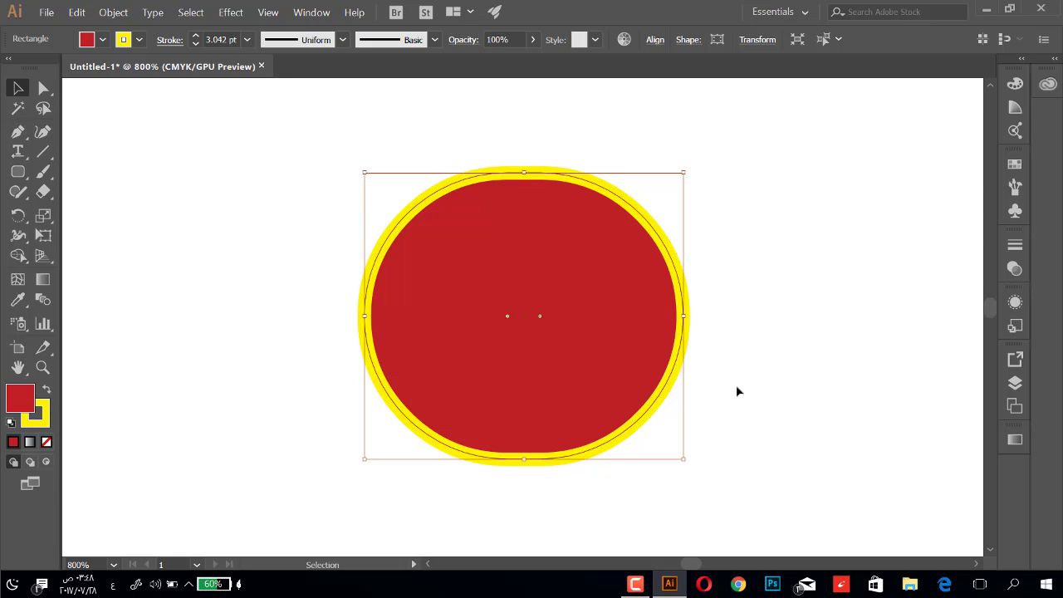
click(670, 584)
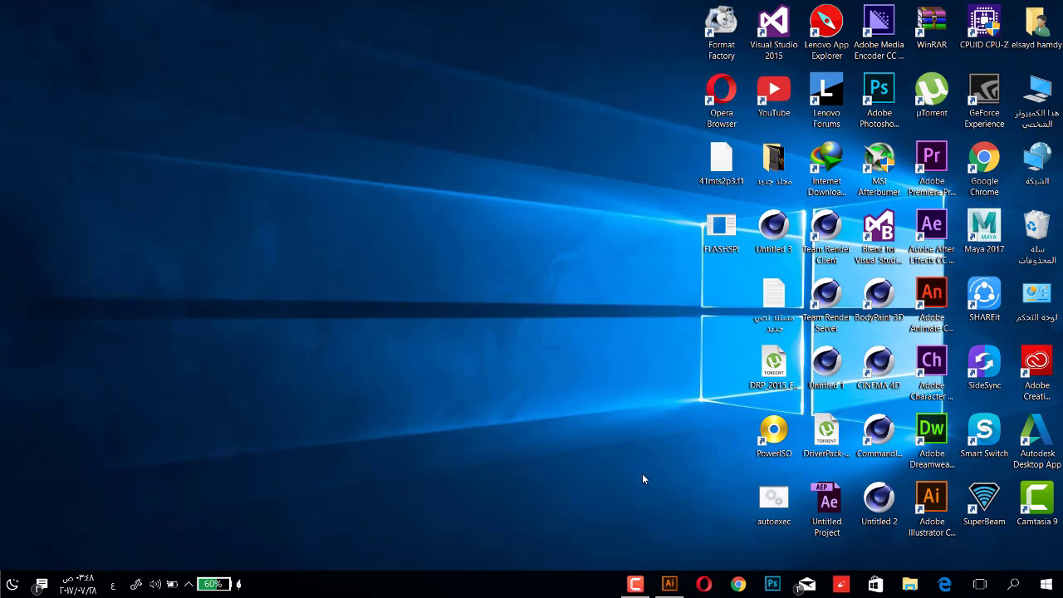
Restore Illustrator from the taskbar to show the red, yellow-stroked round shape
click(669, 584)
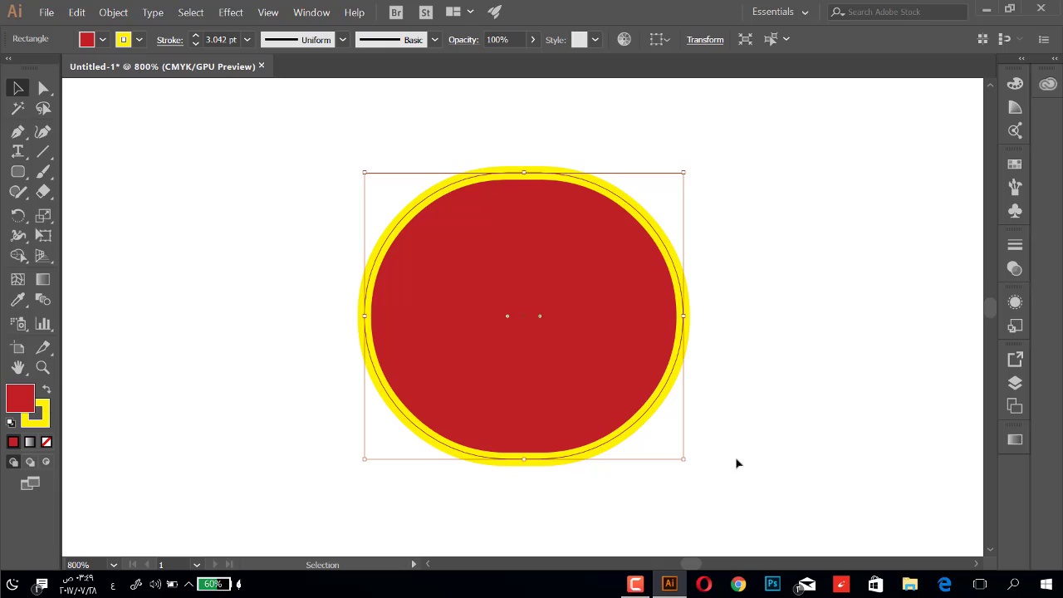
scroll(765, 387, down, 3)
scroll(766, 388, down, 4)
scroll(766, 388, down, 2)
scroll(766, 387, down, 2)
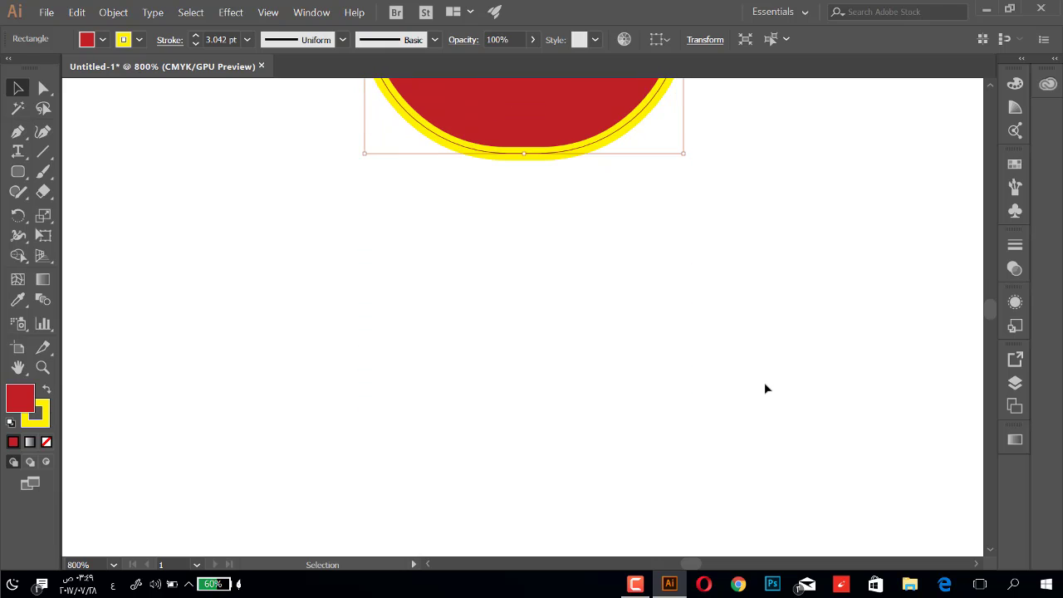
scroll(766, 387, down, 2)
scroll(764, 387, up, 2)
scroll(760, 389, up, 3)
scroll(715, 297, up, 3)
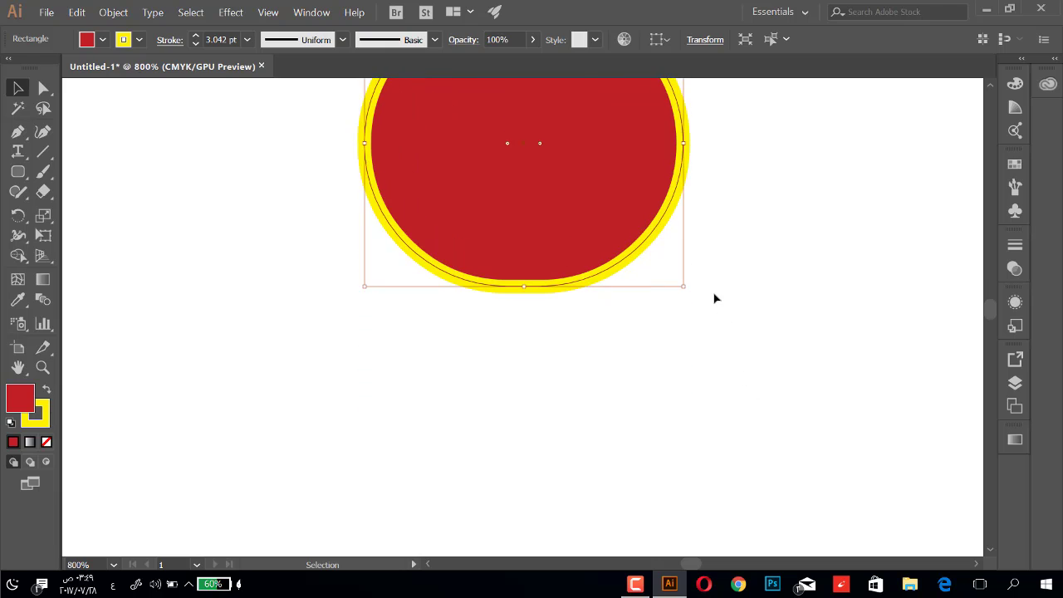
scroll(714, 295, up, 4)
scroll(714, 293, up, 1)
scroll(711, 363, up, 2)
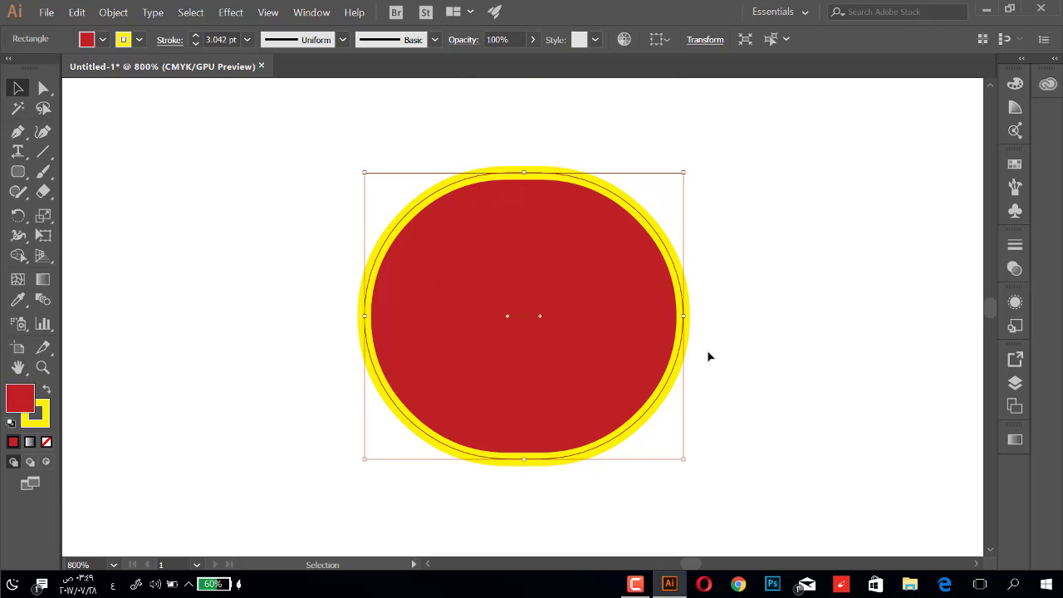
scroll(709, 357, up, 1)
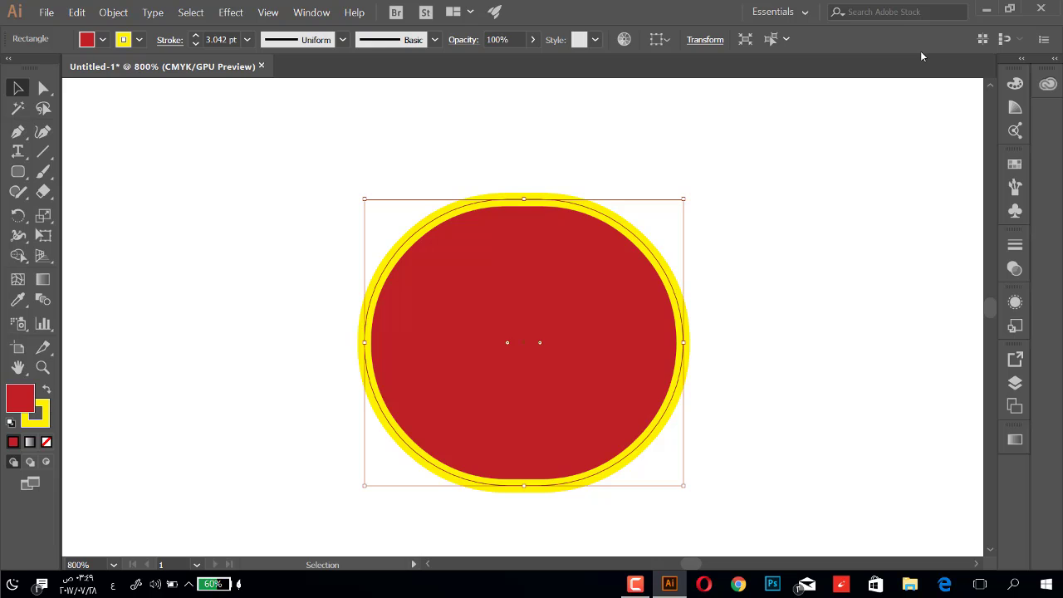
Delete the round shape and draw a red, yellow-stroked octagon near the page centre
key(Delete)
drag(18, 171, 119, 230)
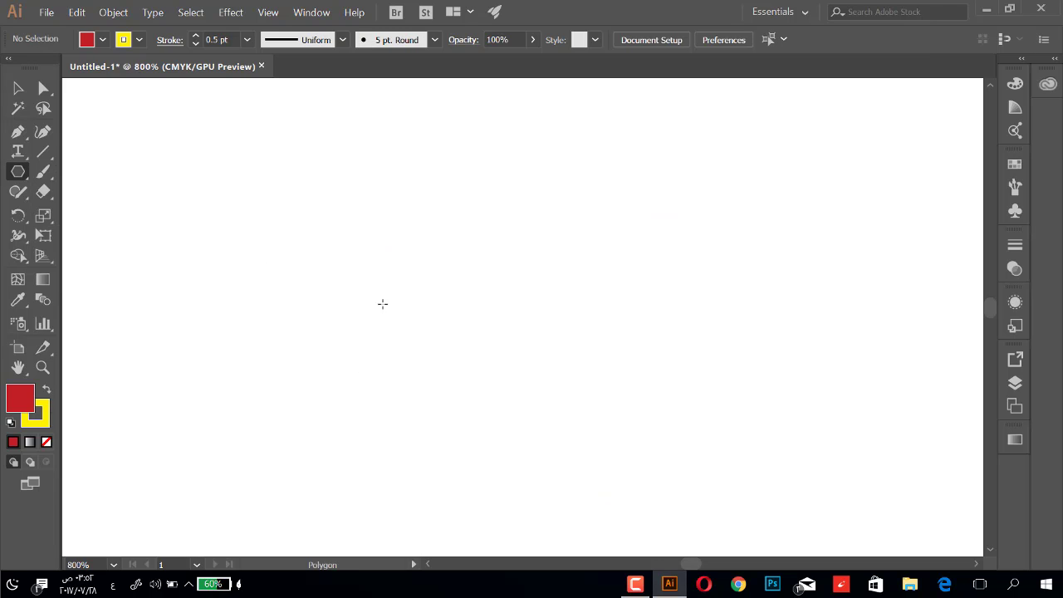
mouse_move(572, 302)
mouse_down()
mouse_move(485, 322)
mouse_move(543, 321)
mouse_up()
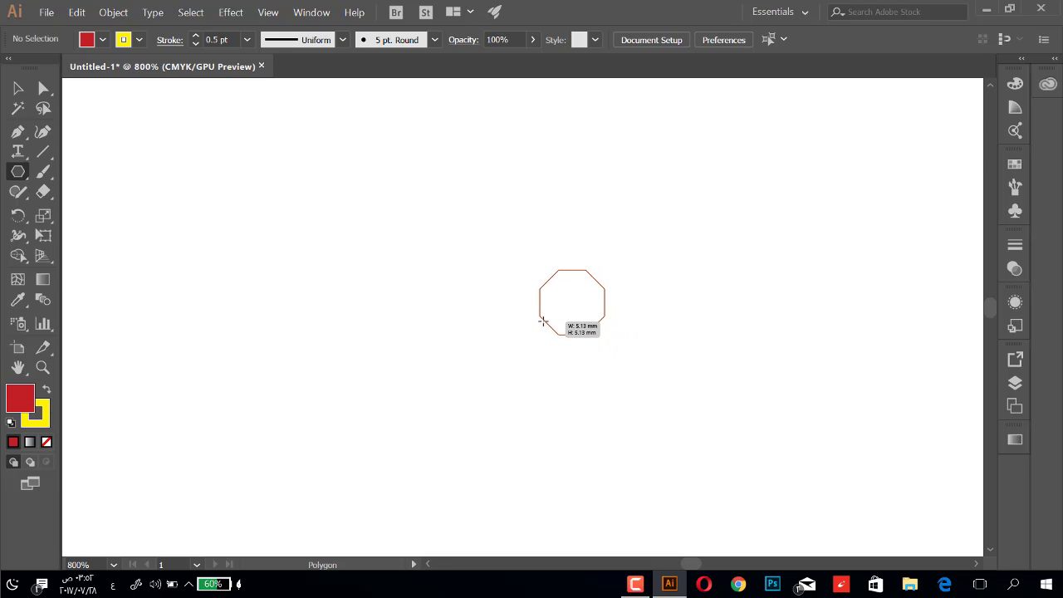
drag(543, 321, 544, 321)
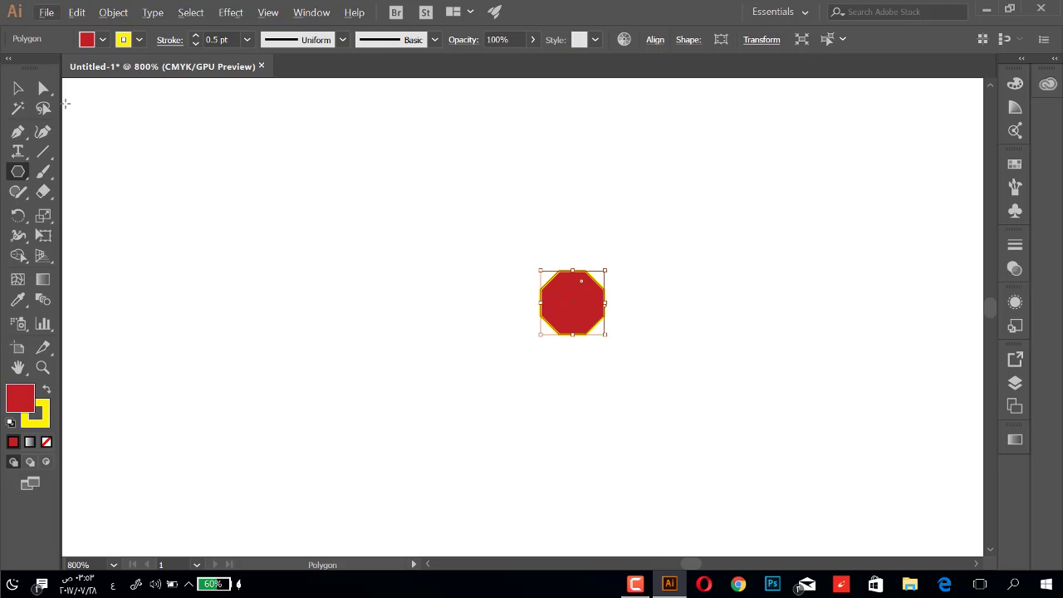
Duplicate the octagon diagonally down-left twice to start the chain
key(v)
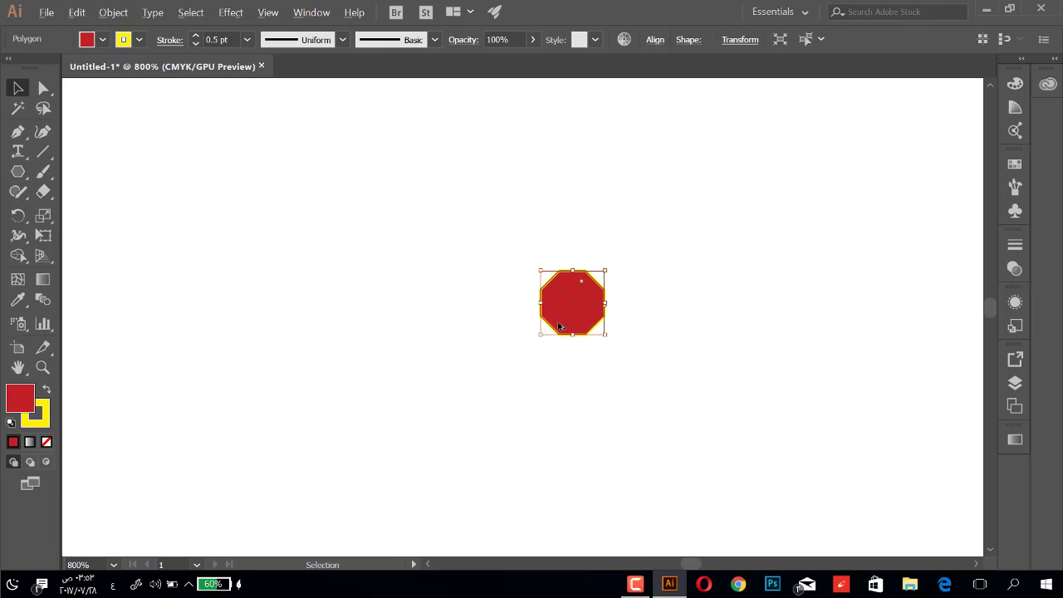
drag(557, 331, 547, 357)
drag(538, 381, 512, 371)
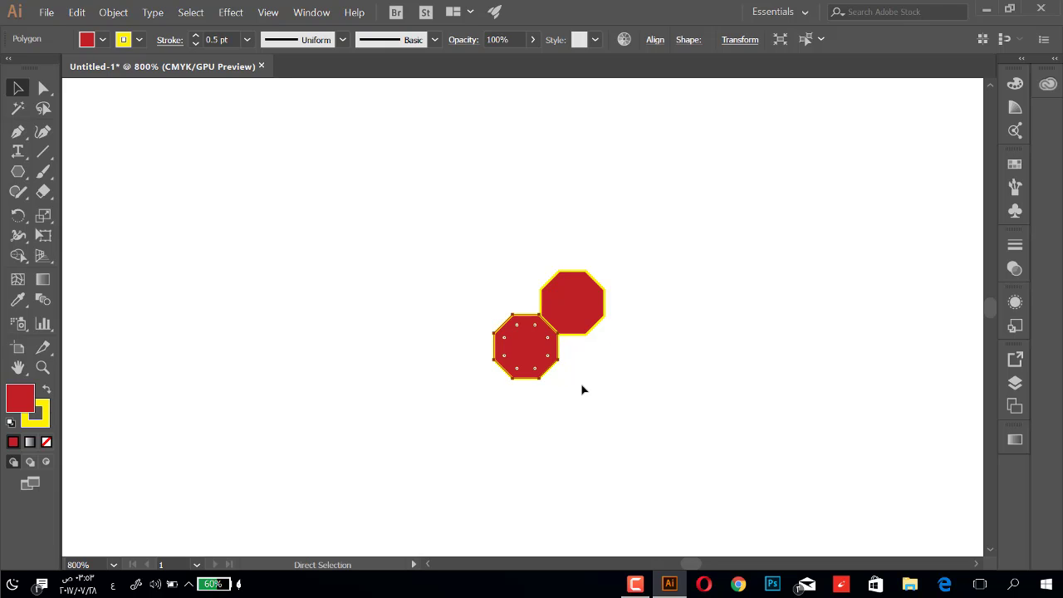
key(ctrl+d)
key(ctrl+d)
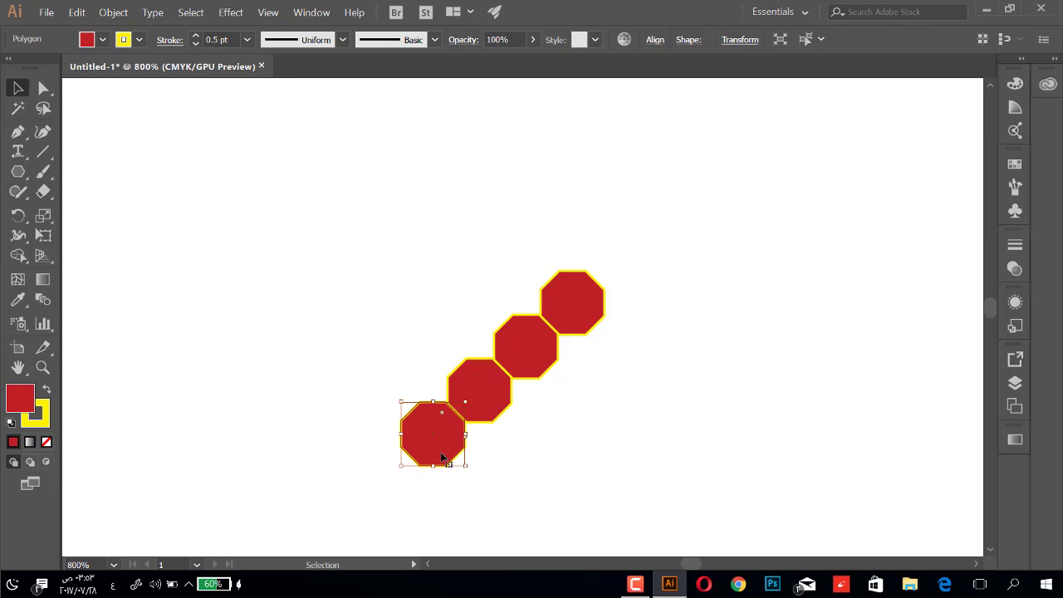
Extend the chain with octagon copies running down-right, then zoom out to view it
drag(449, 451, 491, 496)
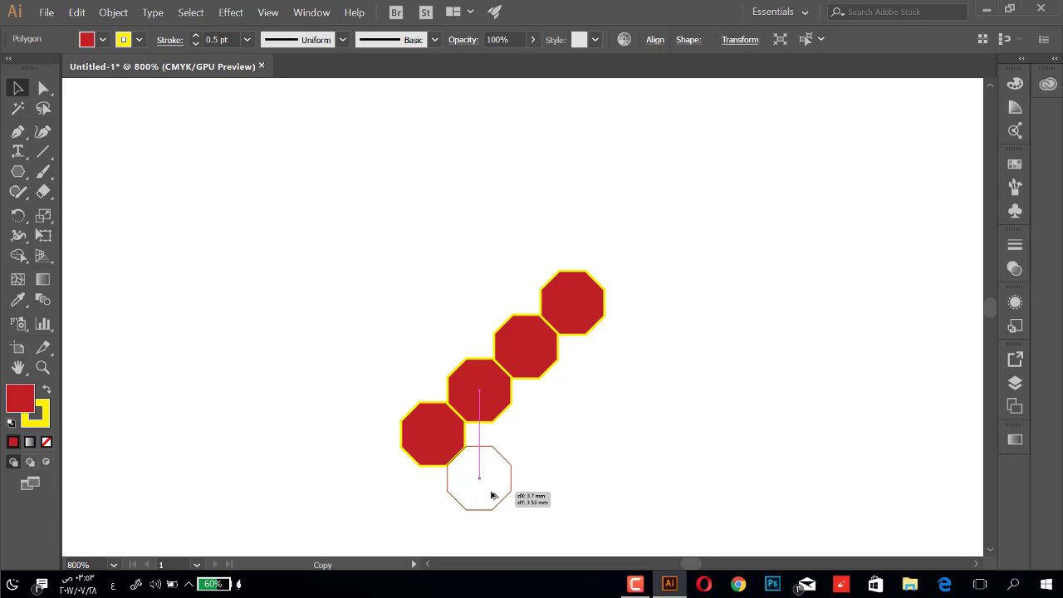
drag(492, 496, 495, 495)
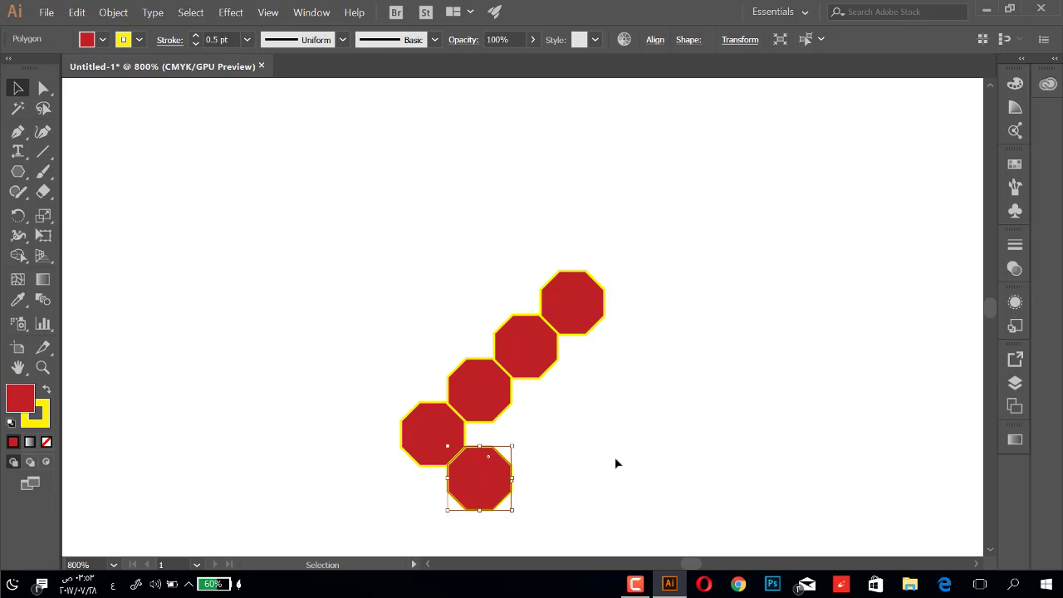
key(ctrl+d)
key(ctrl+d)
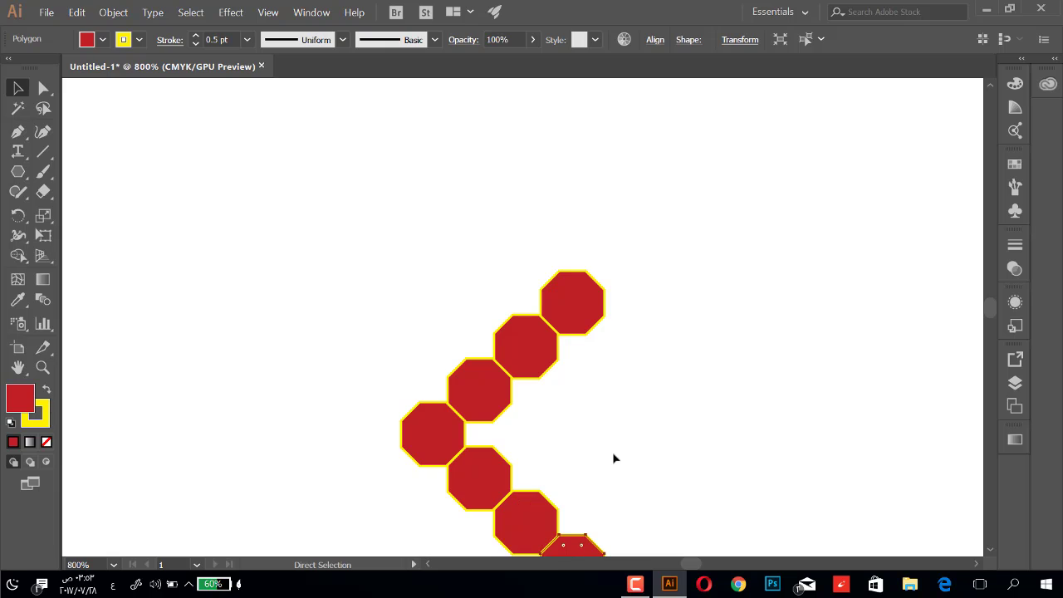
click(615, 459)
key(ctrl+z)
key(ctrl+minus)
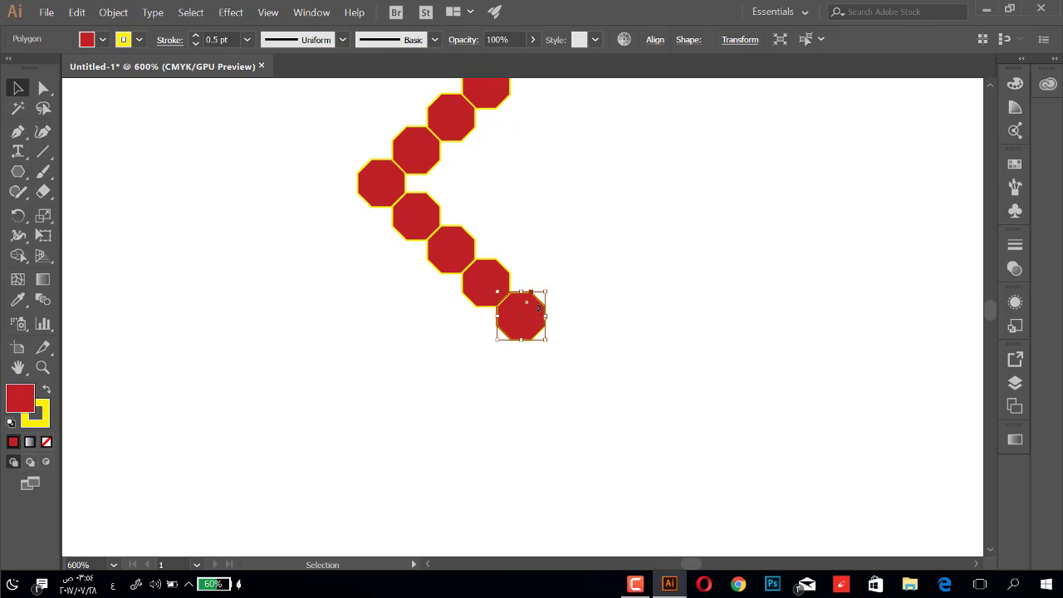
Try rotating the last octagon about its centre with the Rotate tool
right_click(541, 309)
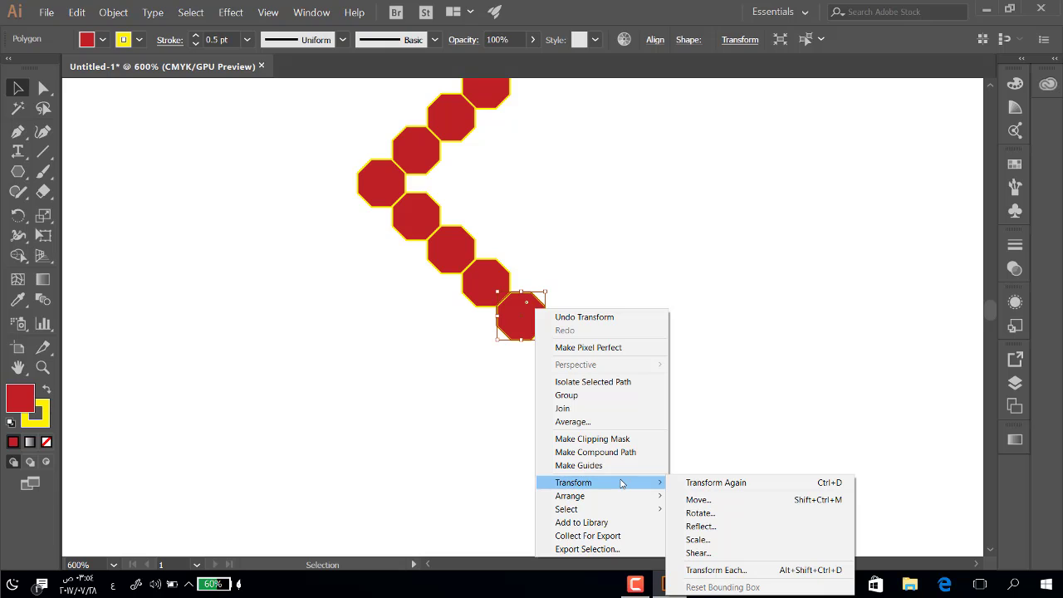
click(18, 215)
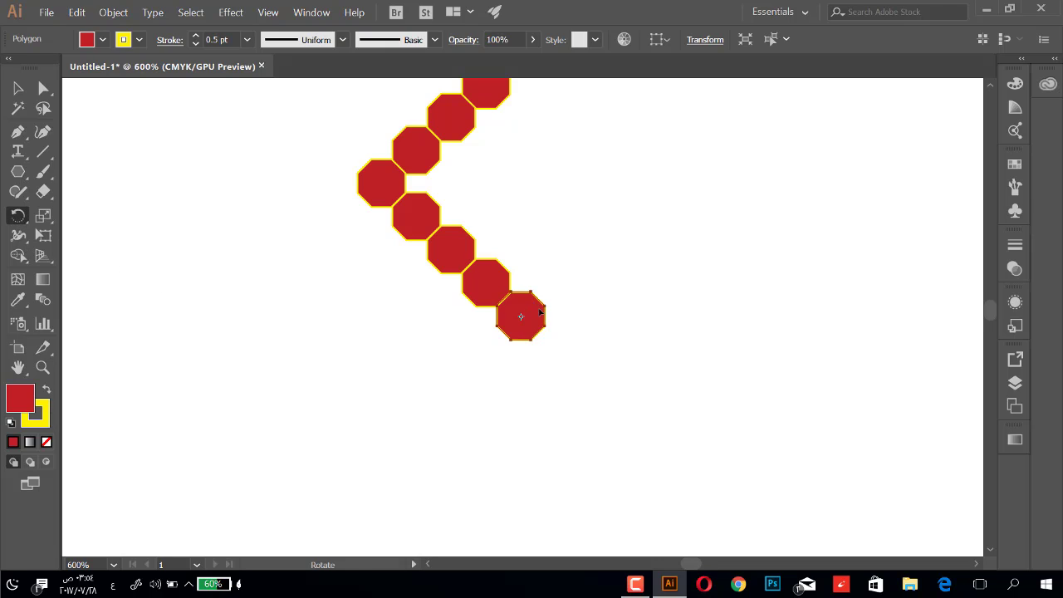
drag(540, 312, 554, 331)
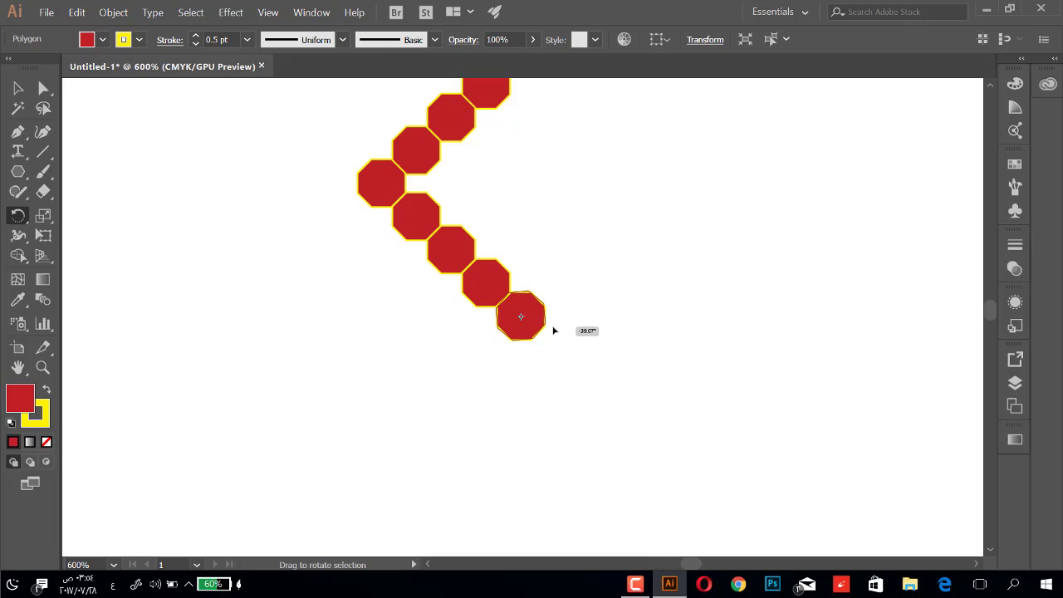
drag(554, 330, 563, 324)
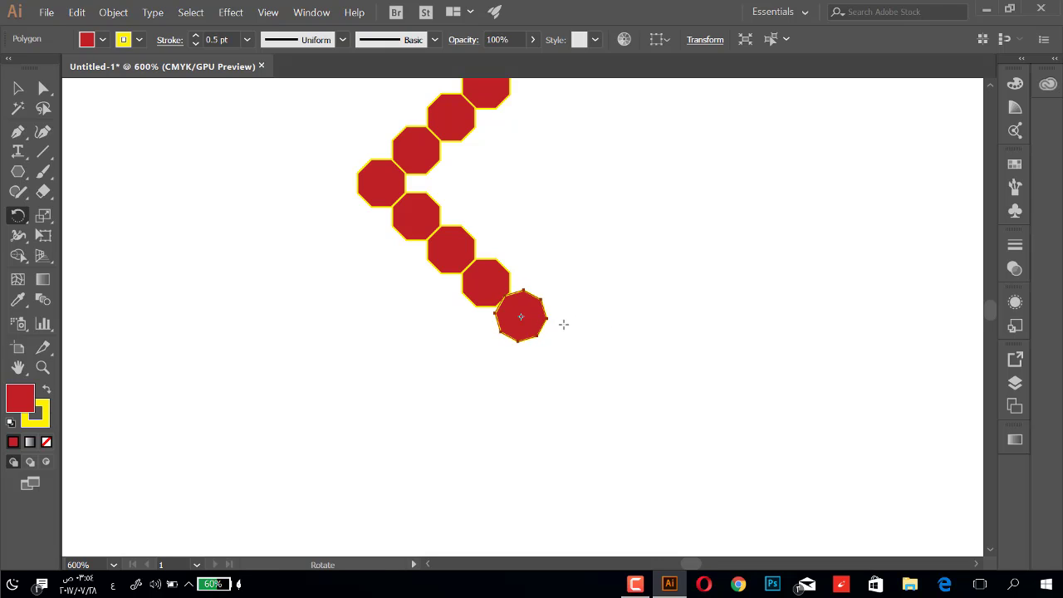
Set an off-centre pivot beside the last octagon, opening Rotate settings at -28.59° with preview
click(575, 346)
drag(533, 318, 567, 278)
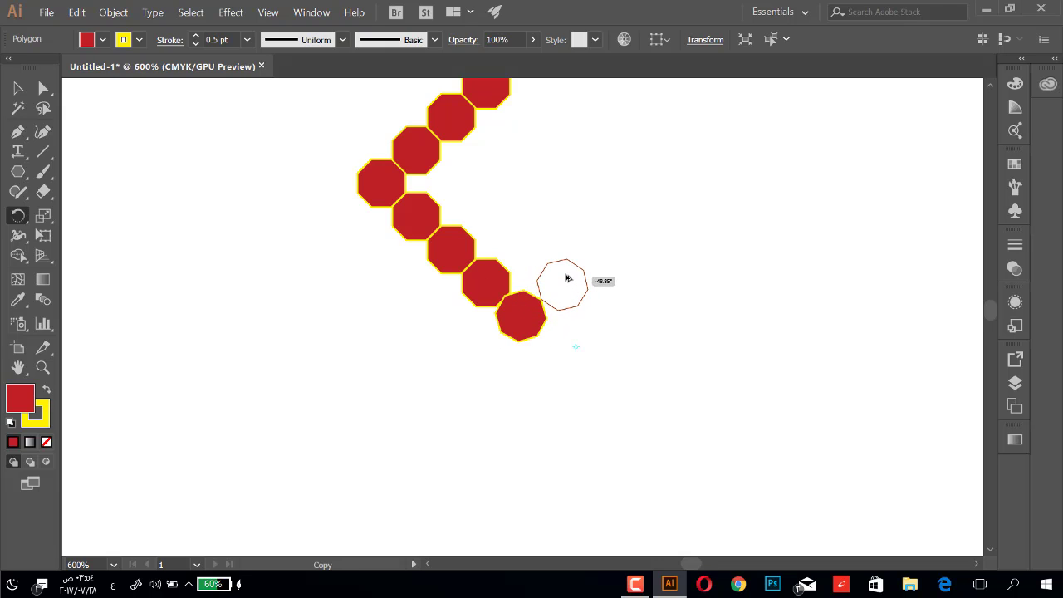
drag(567, 278, 566, 278)
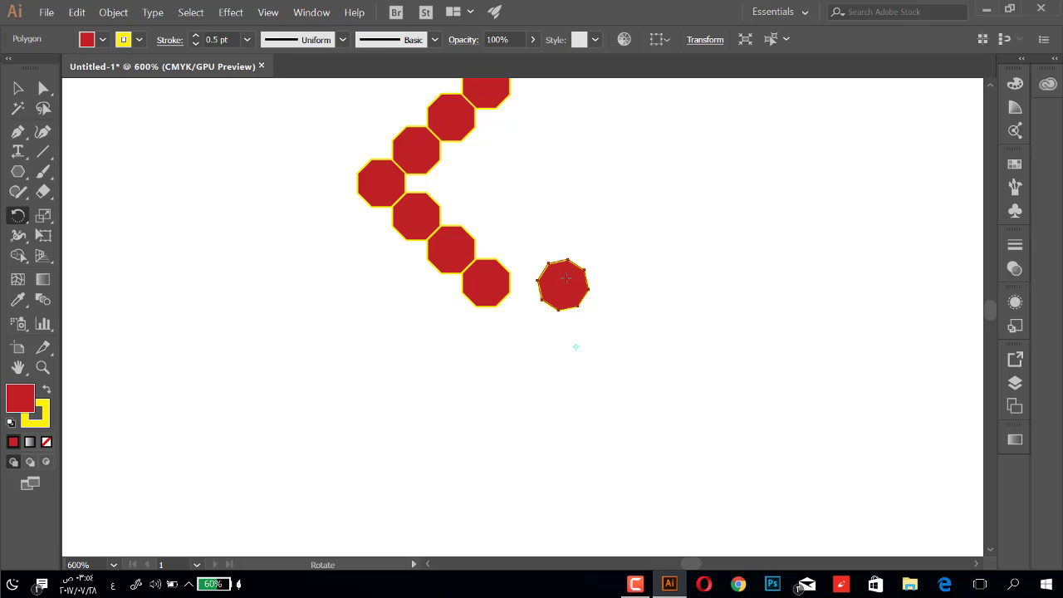
key(ctrl+d)
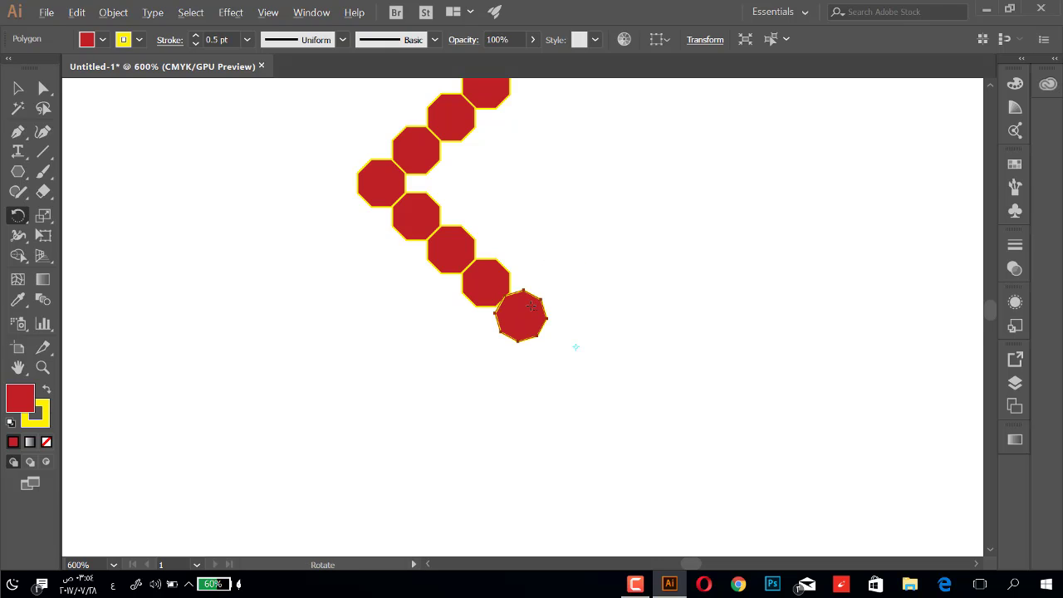
alt+click(550, 294)
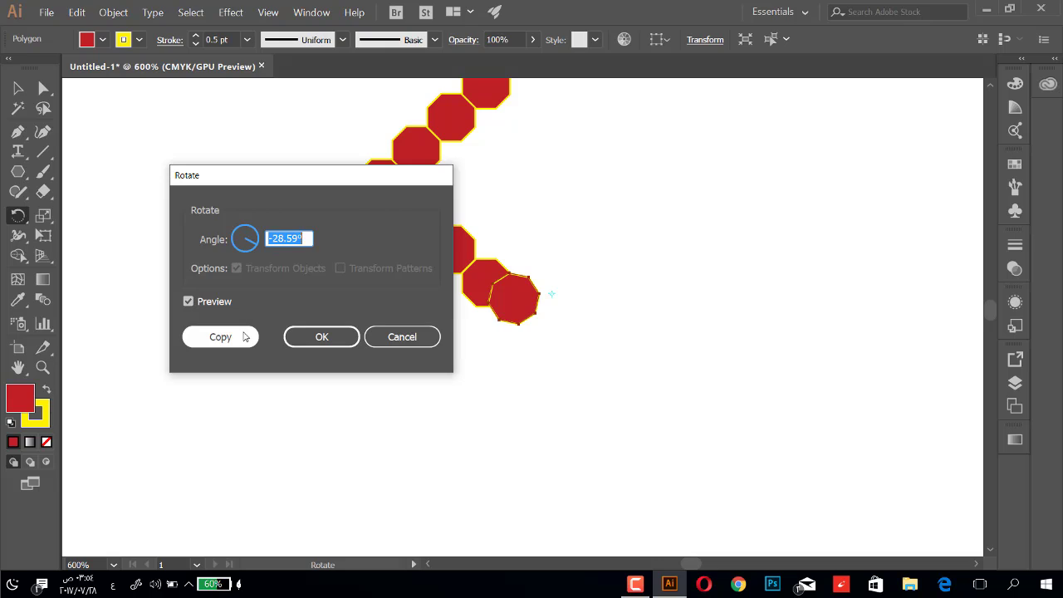
Copy the octagon at -28.59° and repeat the transform until the copies close into a ring
click(220, 336)
key(ctrl+d)
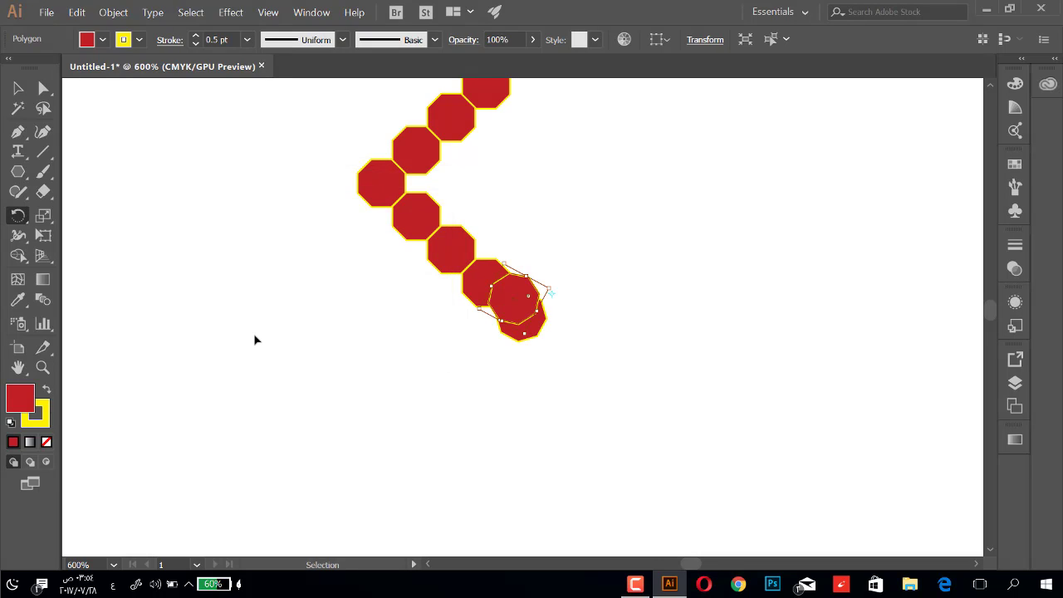
key(ctrl+d)
key(ctrl+d)
key(ctrl+d)
key(ctrl+d)
key(ctrl+d)
key(ctrl+d)
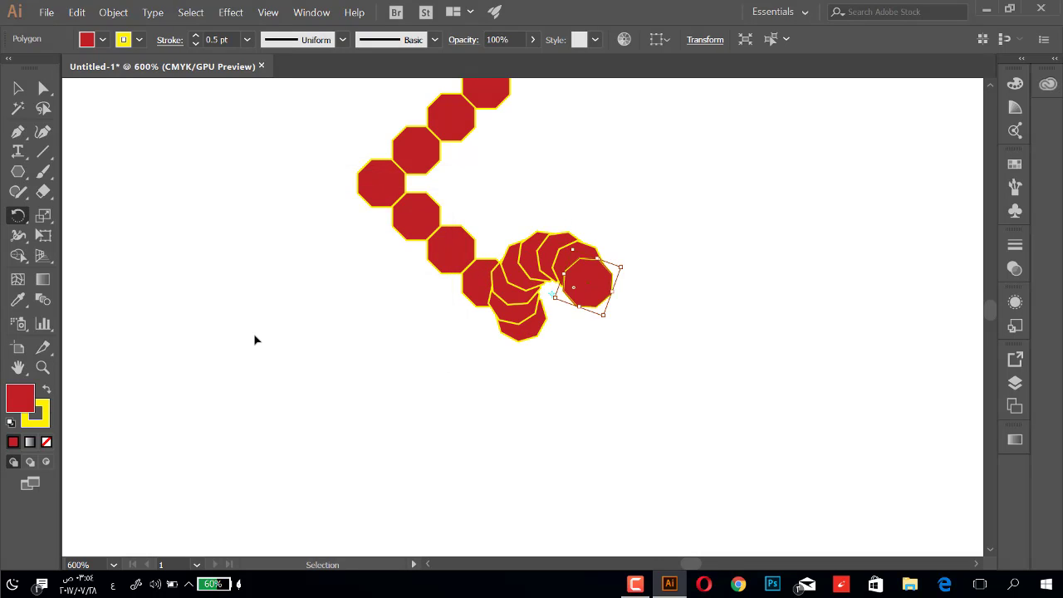
key(ctrl+d)
key(ctrl+d)
key(ctrl+d)
key(ctrl+d)
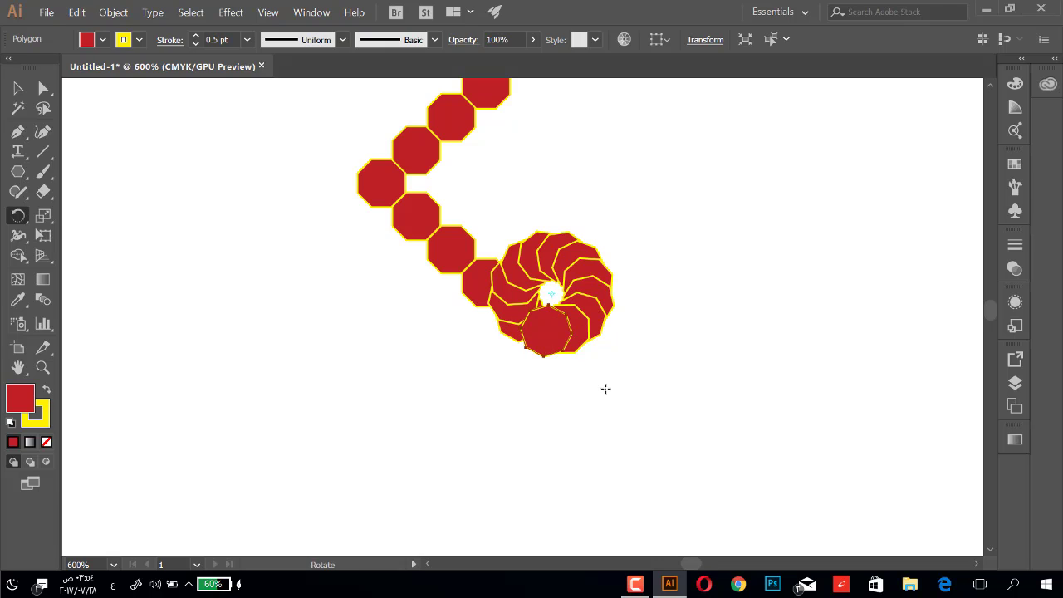
key(ctrl)
key(ctrl+d)
key(ctrl+d)
key(ctrl+d)
key(ctrl+d)
key(ctrl+d)
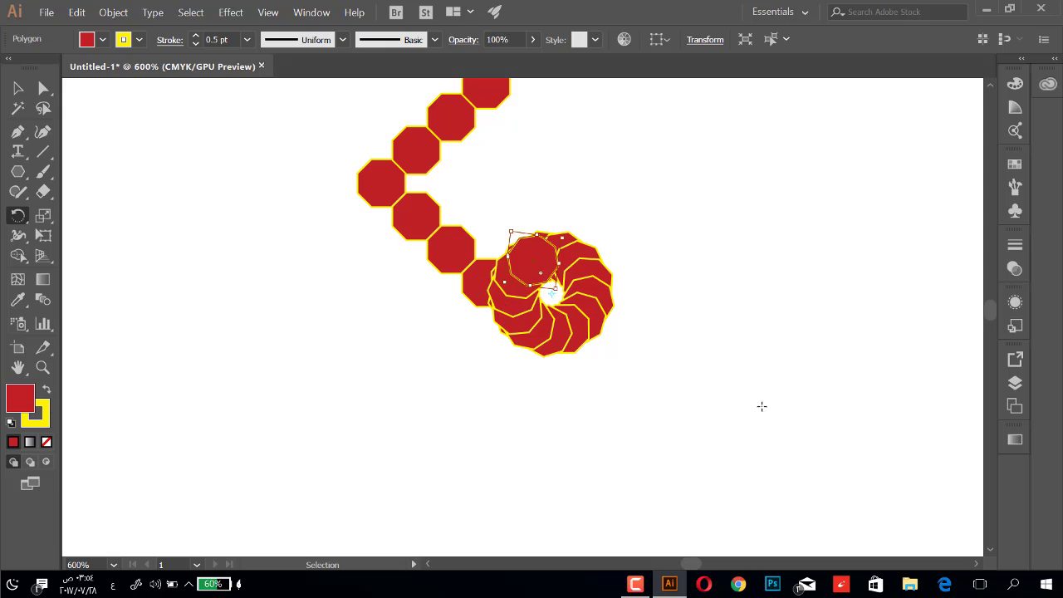
key(ctrl+d)
key(ctrl+d)
key(ctrl+d)
key(ctrl+d)
key(ctrl+d)
key(ctrl+d)
key(ctrl+d)
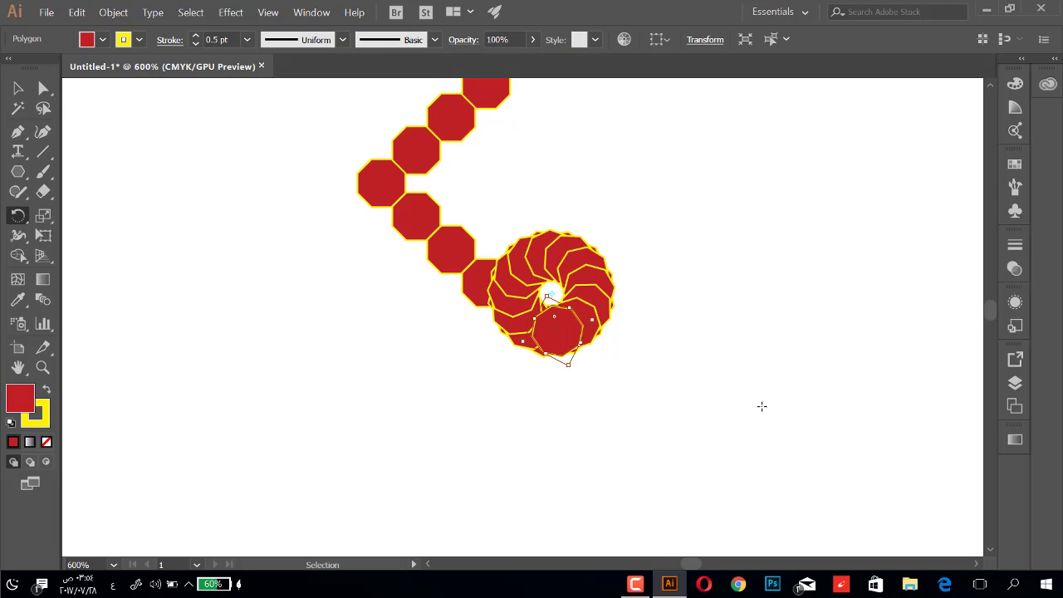
key(ctrl+d)
key(ctrl+d)
key(ctrl+d)
key(ctrl+d)
key(ctrl+d)
key(ctrl+d)
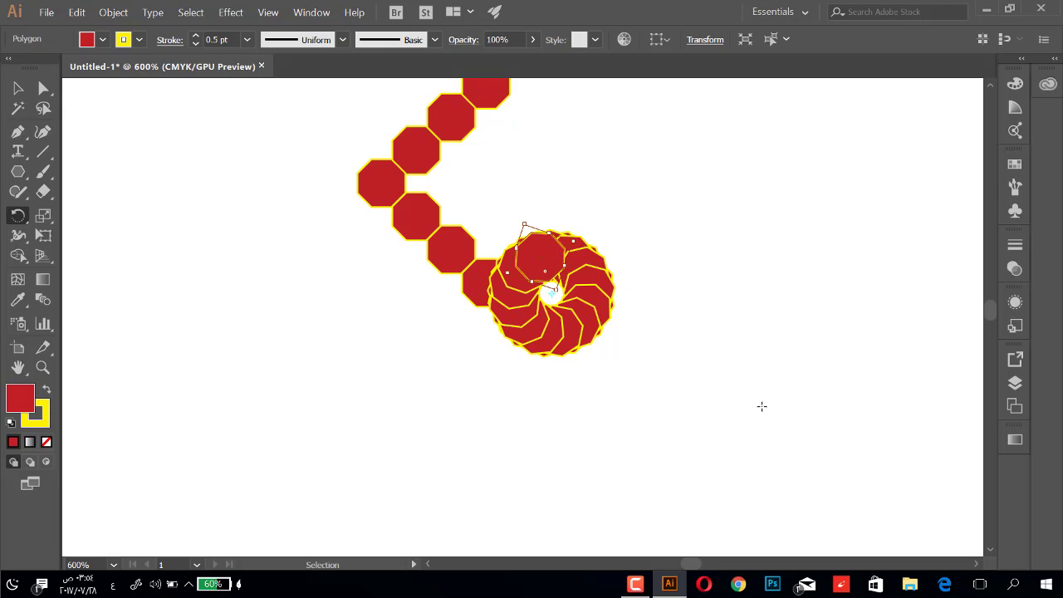
key(ctrl+d)
key(ctrl+d)
key(ctrl+d)
key(ctrl+d)
key(ctrl+d)
key(ctrl+d)
key(ctrl+d)
key(ctrl+d)
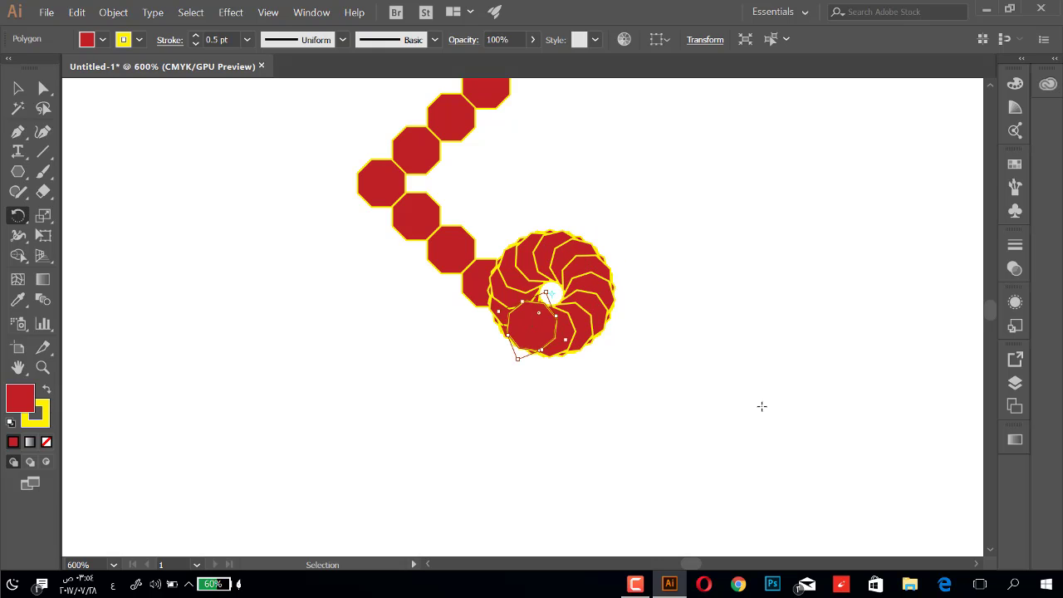
key(ctrl+d)
key(ctrl+d)
key(ctrl+d)
key(ctrl+d)
key(ctrl+d)
key(ctrl+d)
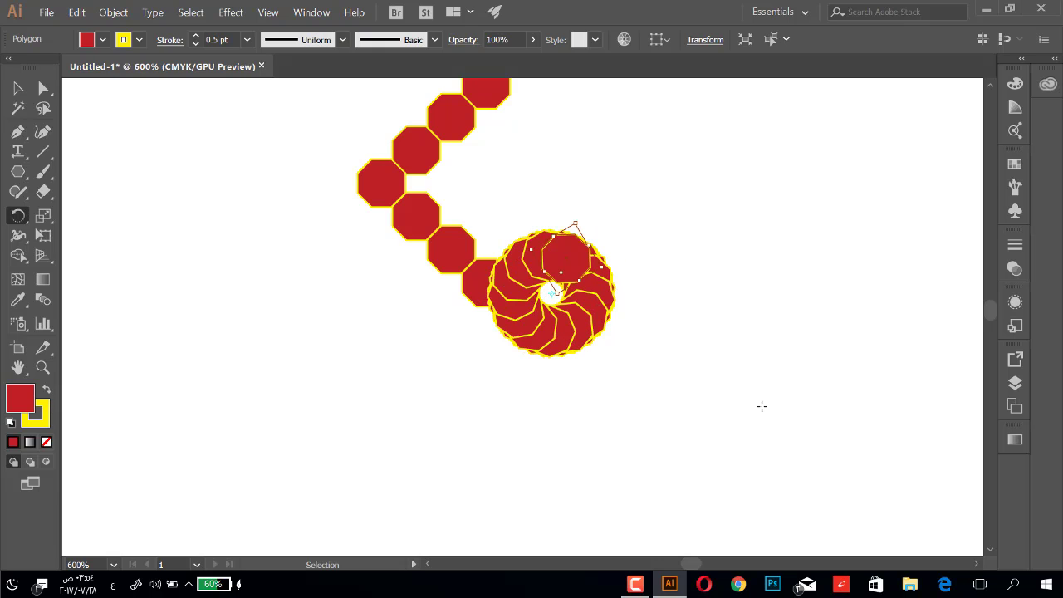
key(ctrl+d)
key(ctrl+d)
key(ctrl+d)
key(ctrl+d)
key(ctrl+d)
key(ctrl+d)
key(ctrl+d)
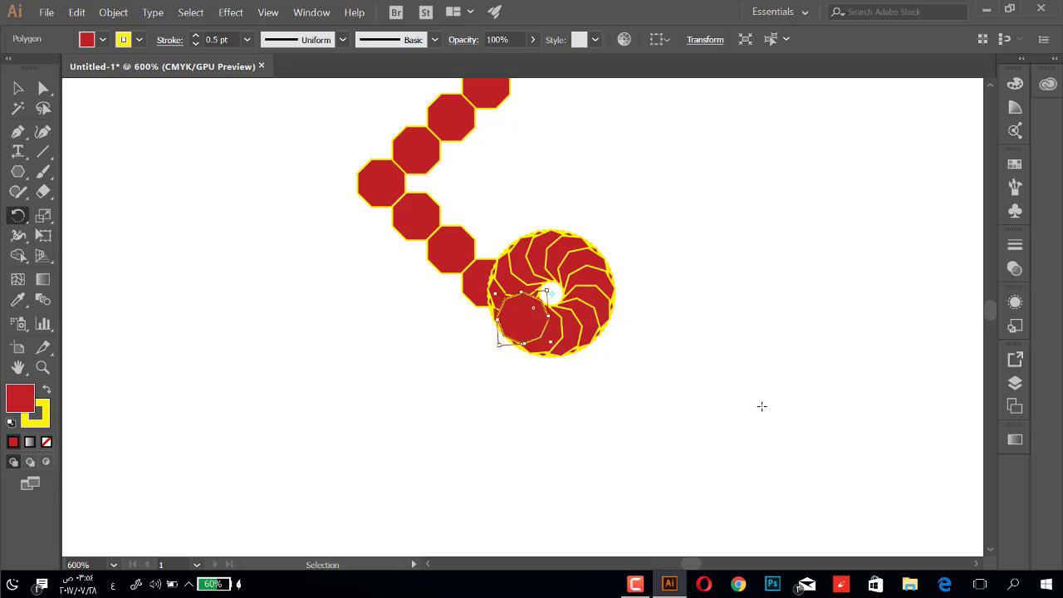
key(ctrl+d)
key(ctrl+d)
key(ctrl+d)
key(ctrl+d)
key(ctrl+d)
key(ctrl+d)
key(ctrl+d)
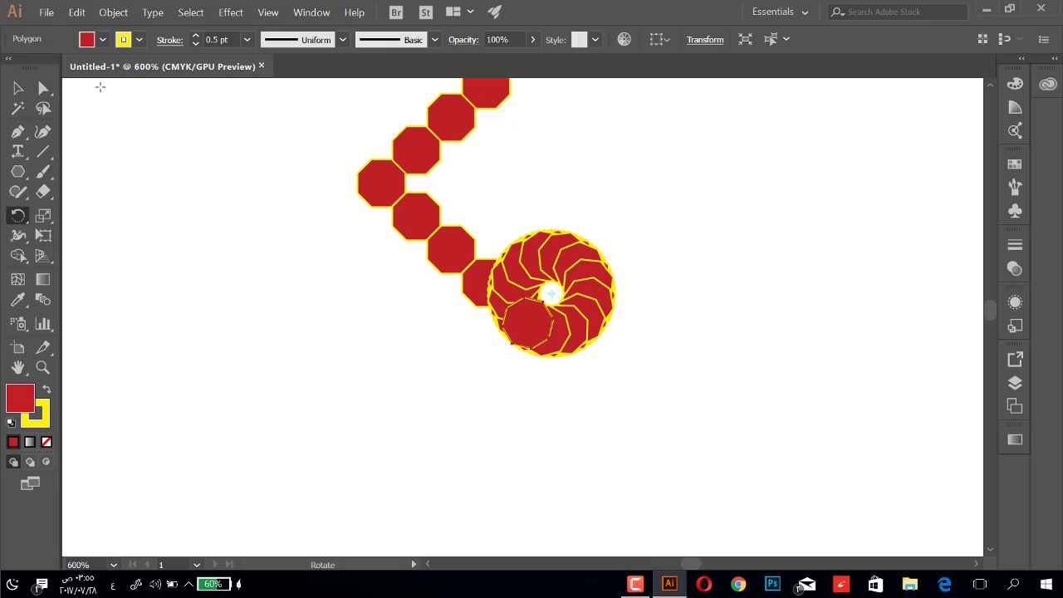
click(20, 88)
Select the ring and neighbouring octagon and lower their opacity to 25%
click(672, 260)
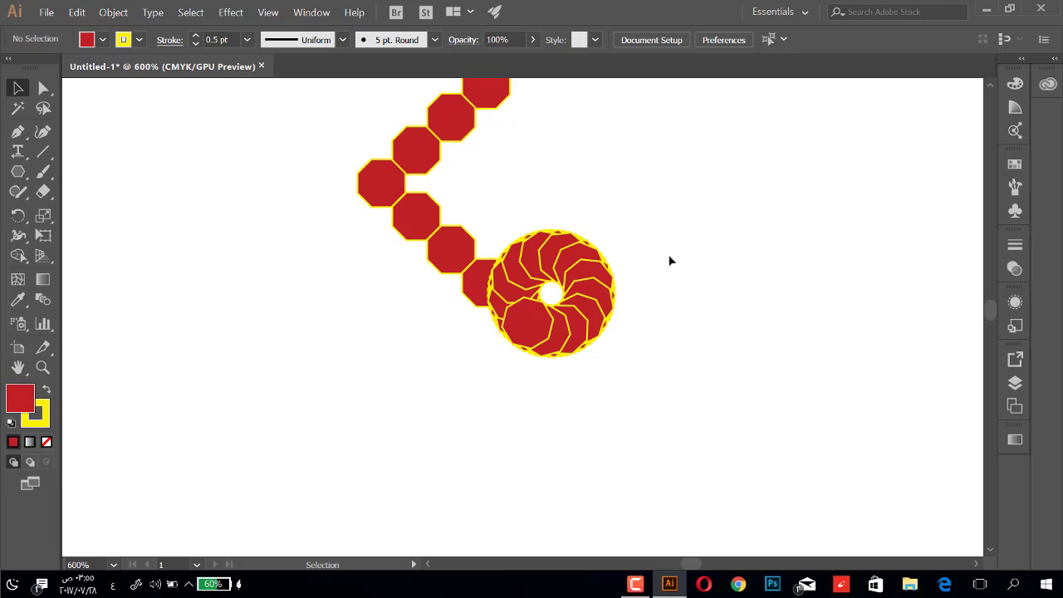
drag(653, 222, 497, 381)
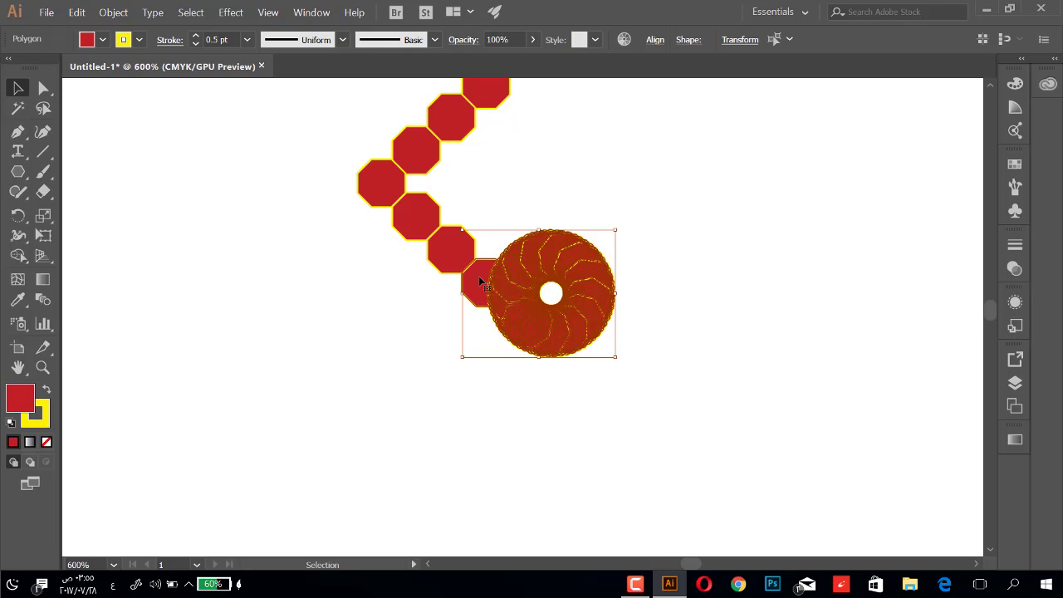
key(a)
key(v)
click(533, 41)
drag(508, 63, 490, 63)
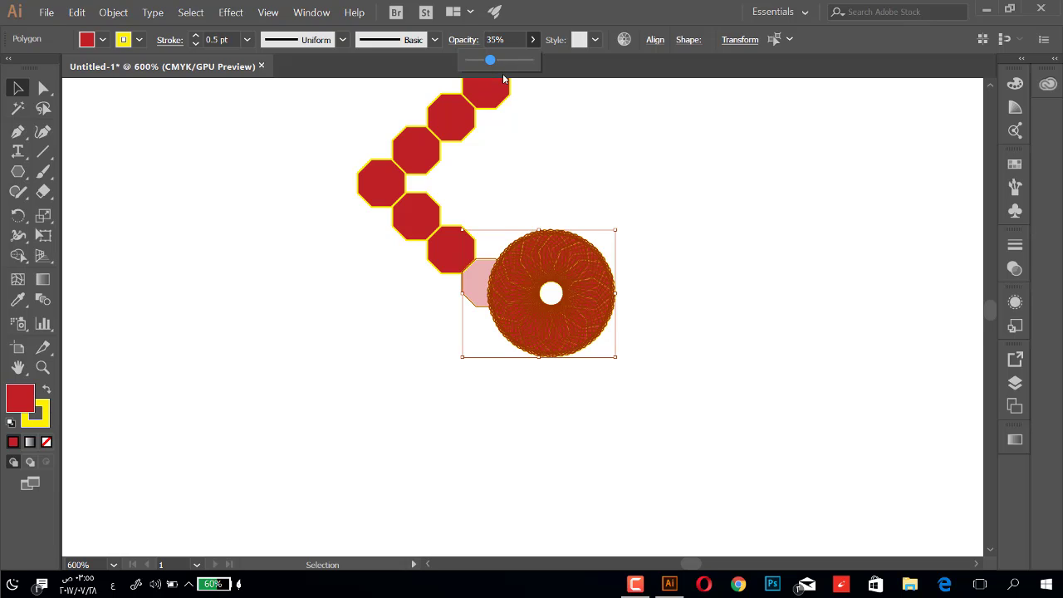
drag(490, 61, 485, 62)
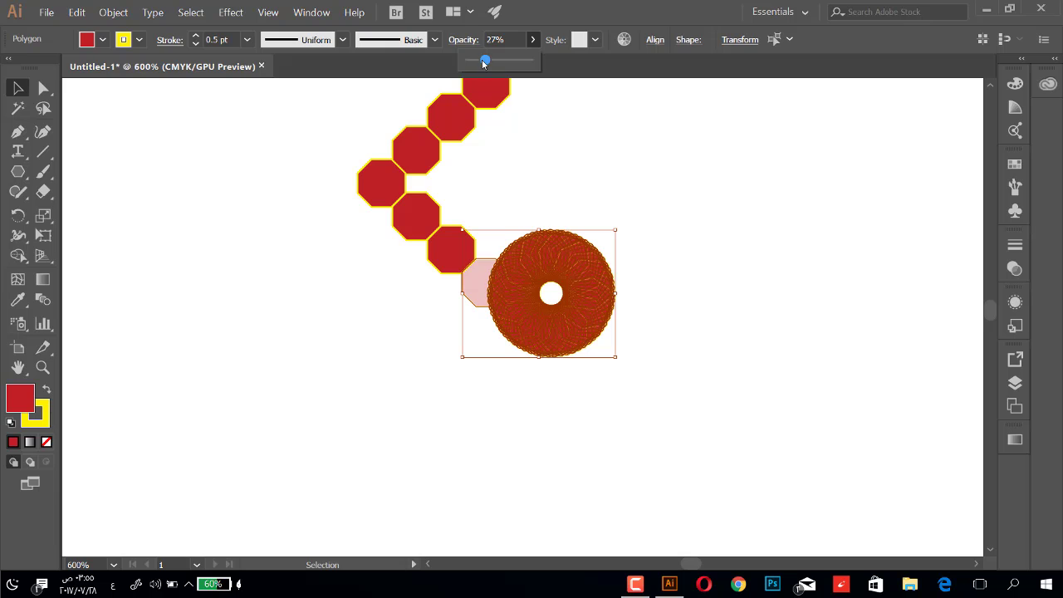
click(603, 54)
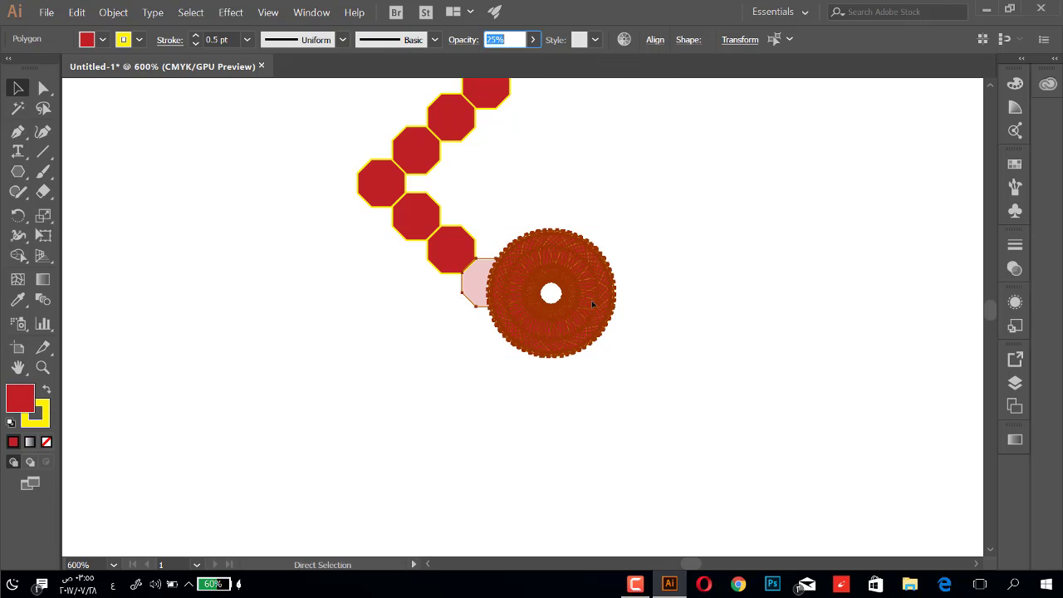
Move the ring away from the faded octagon and marquee-select the ring alone
drag(594, 306, 697, 278)
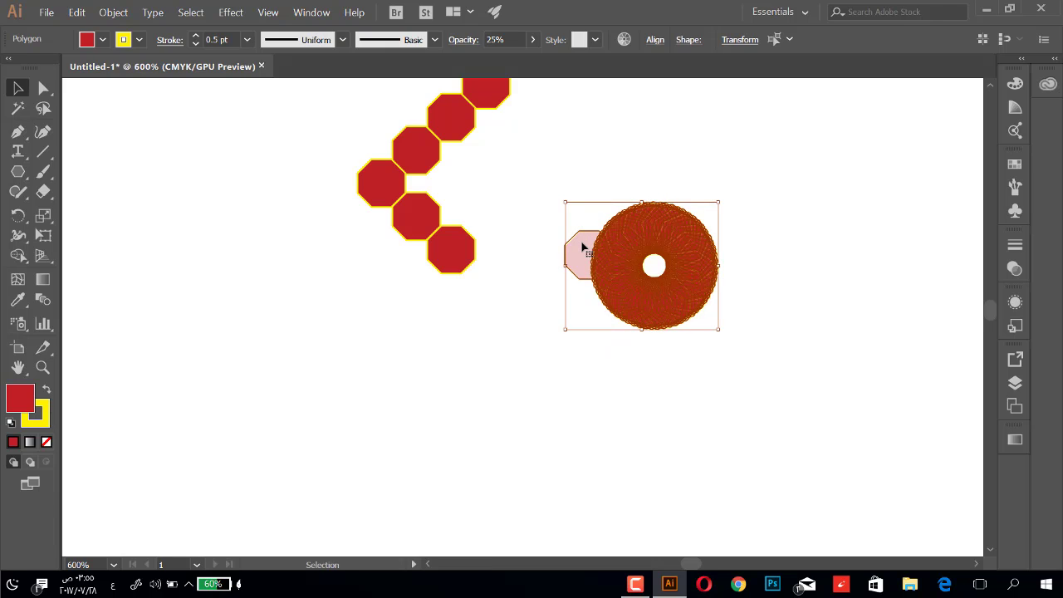
key(a)
key(v)
shift+click(575, 258)
mouse_move(669, 243)
mouse_down()
mouse_move(696, 220)
mouse_move(761, 208)
mouse_up()
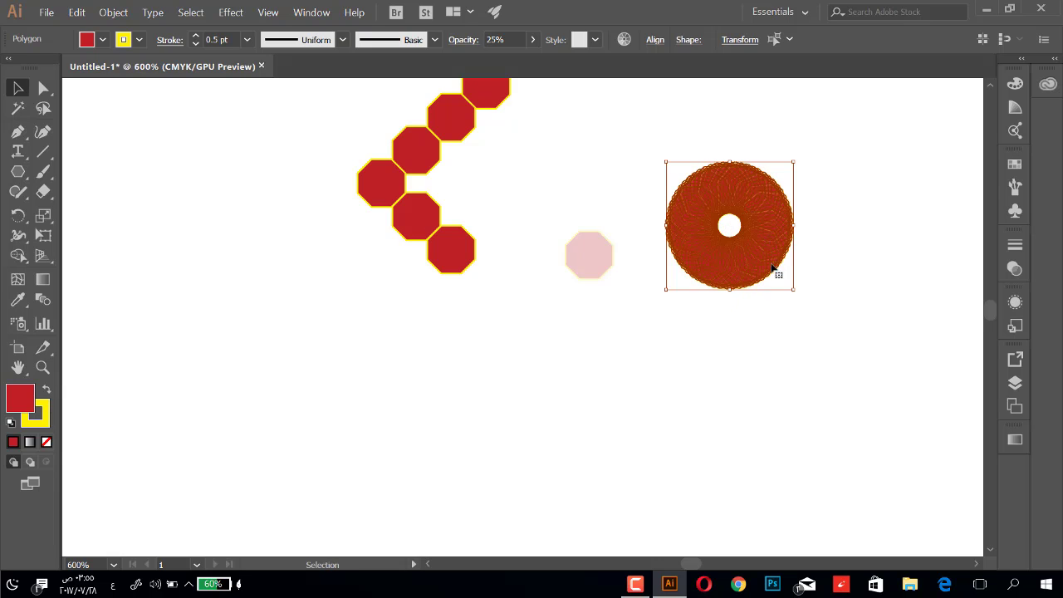
click(848, 246)
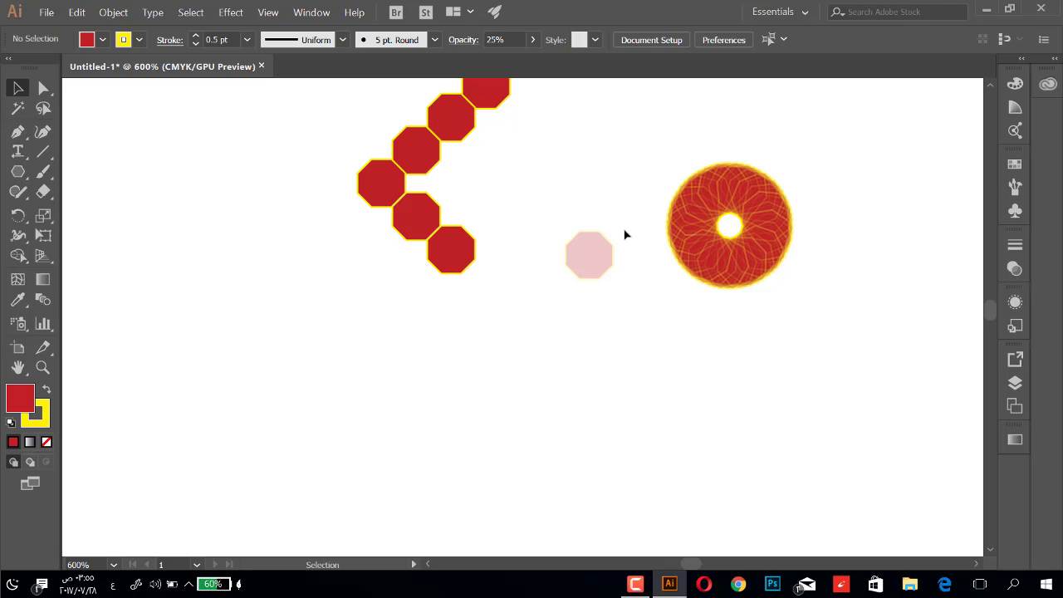
drag(790, 123, 665, 306)
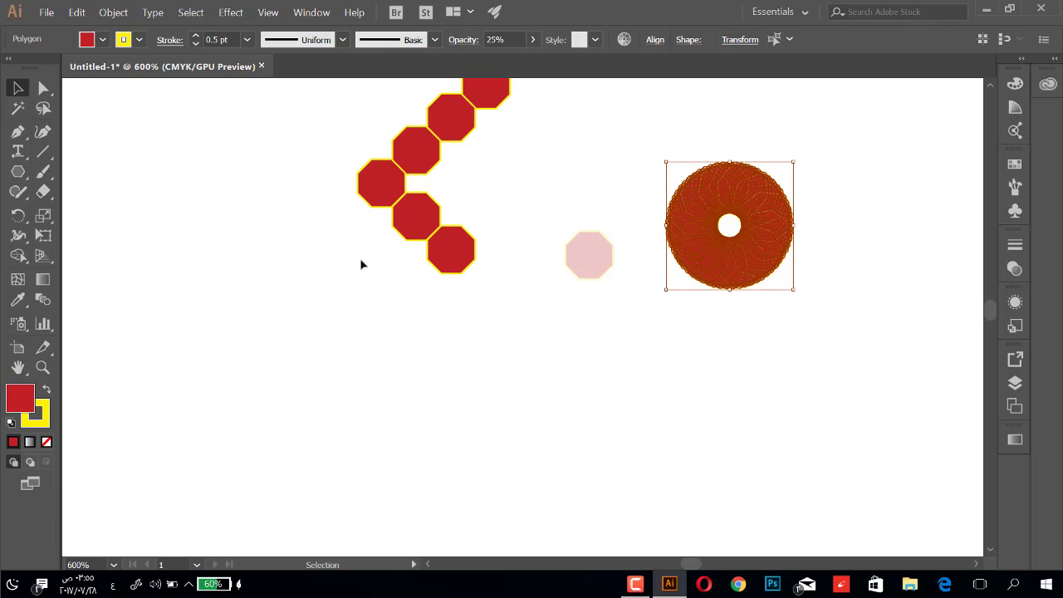
Delete the octagon ring, then marquee-select and delete all remaining octagons
key(Delete)
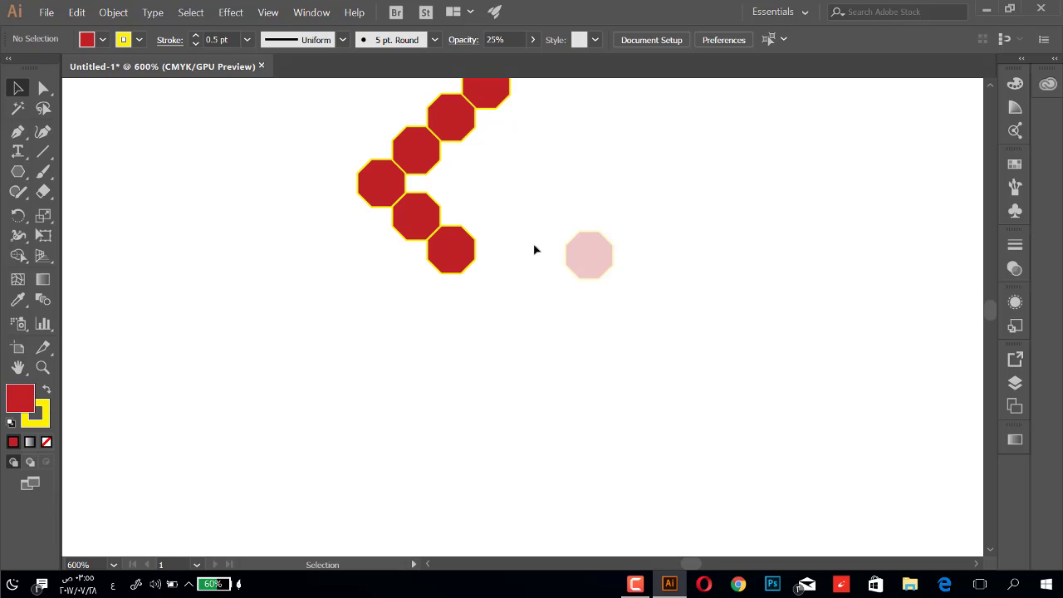
scroll(640, 199, up, 2)
drag(200, 81, 285, 95)
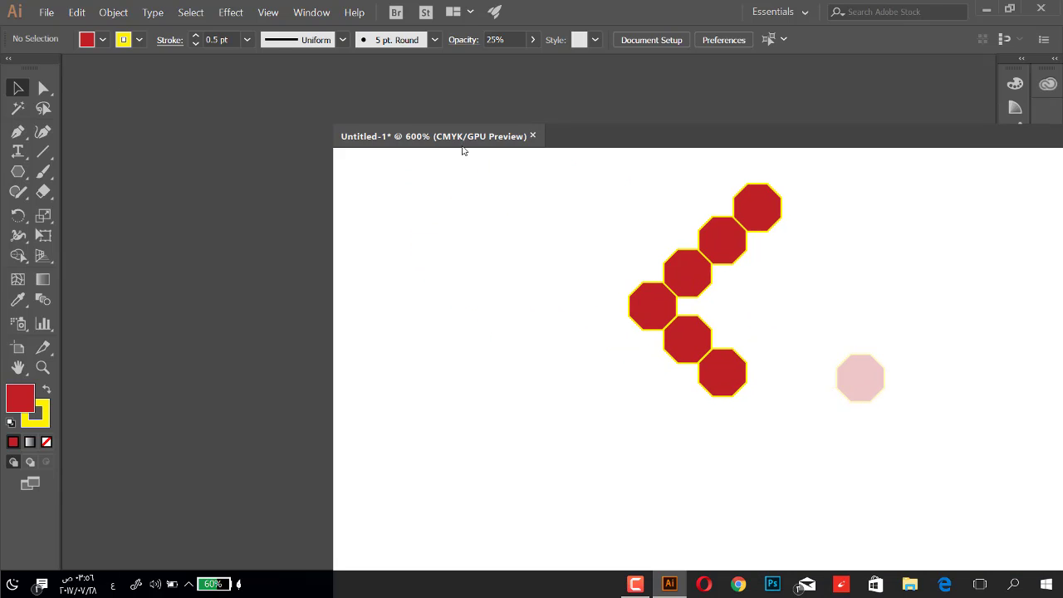
mouse_move(453, 133)
mouse_down()
mouse_move(727, 225)
mouse_move(777, 372)
mouse_up()
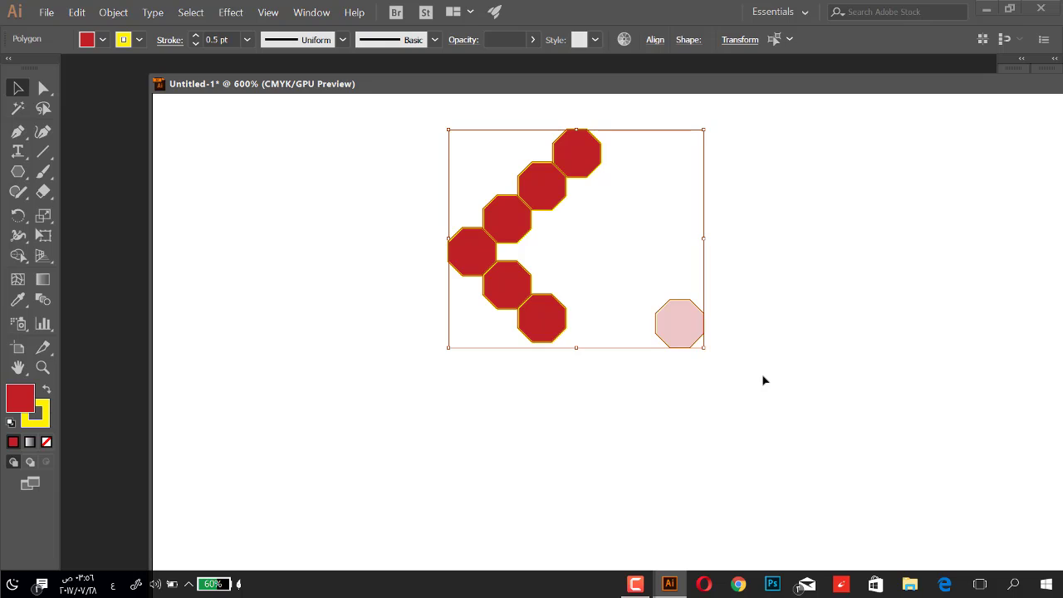
key(Delete)
Dock the floating Untitled-1 document window back as a tab
click(635, 584)
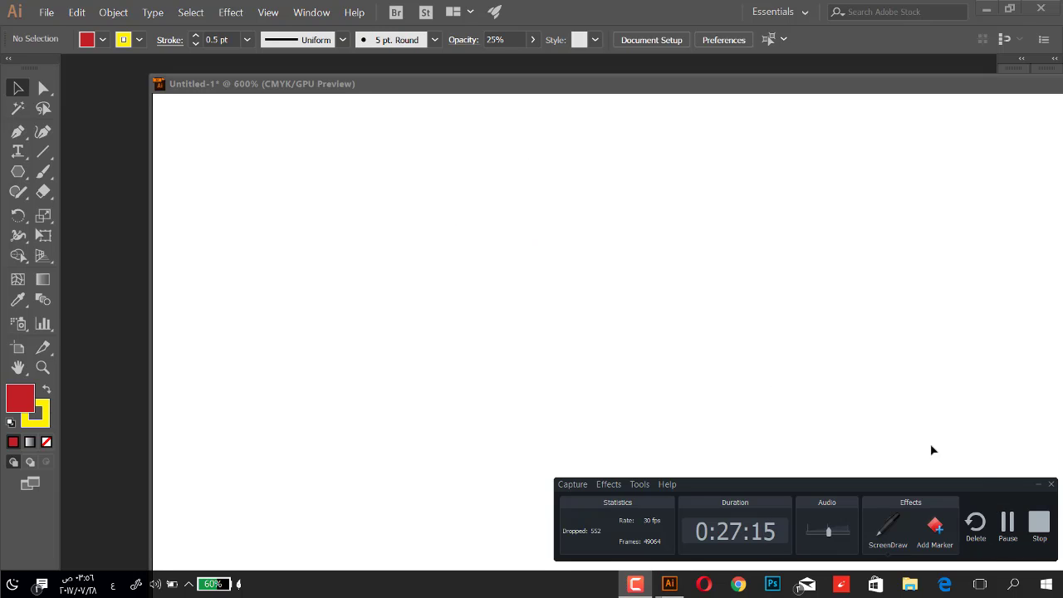
click(783, 368)
click(645, 591)
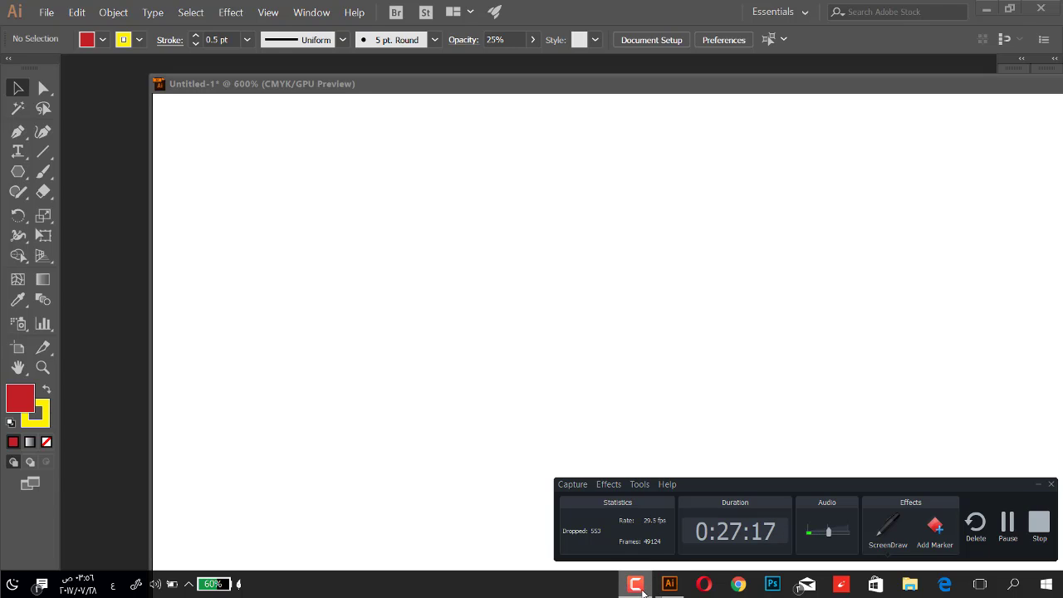
click(1037, 485)
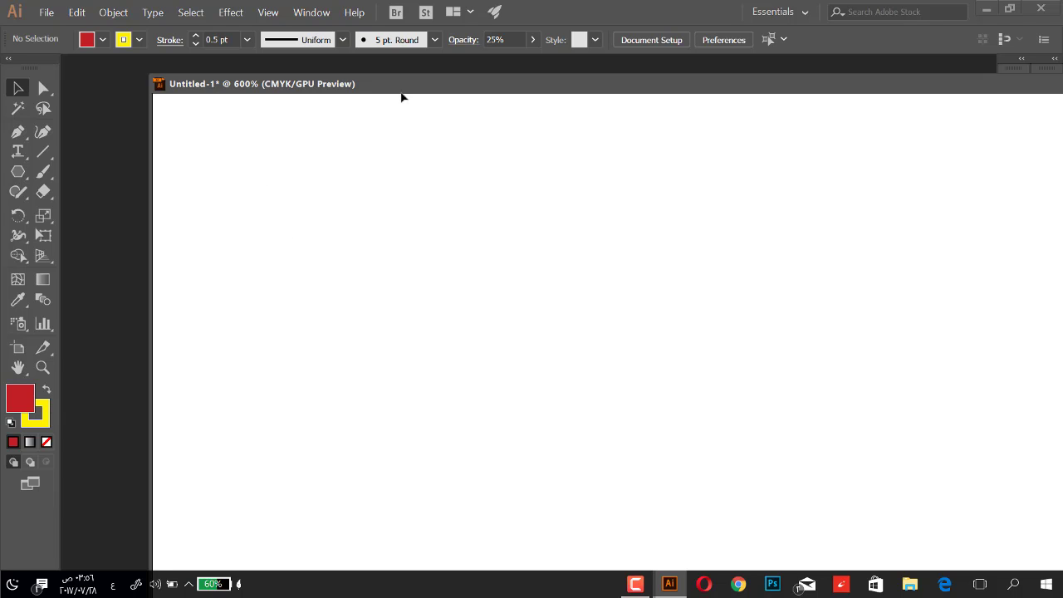
mouse_move(387, 83)
mouse_down()
mouse_move(352, 126)
mouse_move(314, 69)
mouse_up()
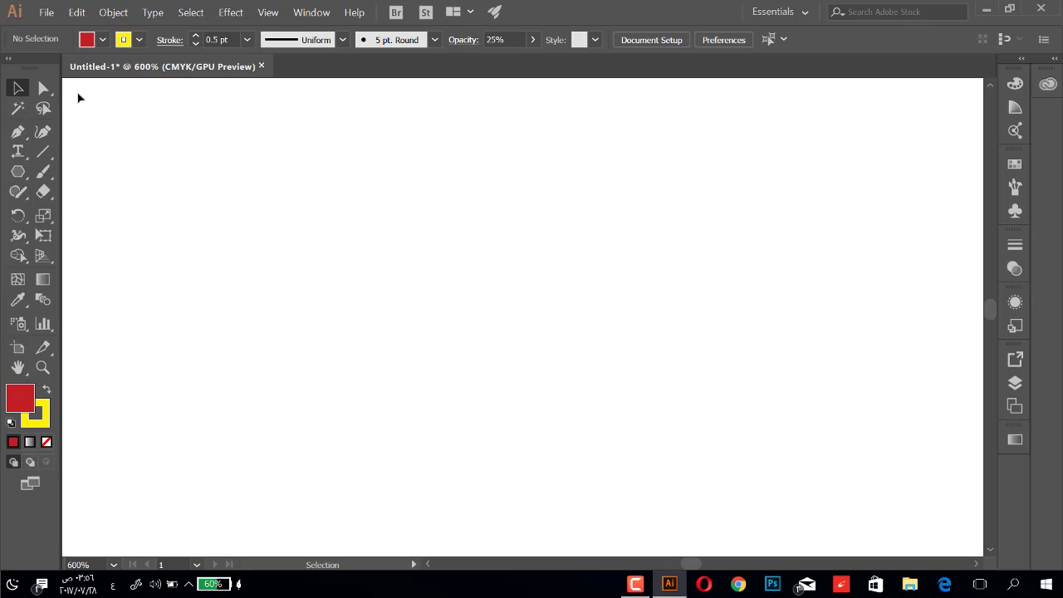
Tear off the Direct Selection tools into a floating panel and try its vertical and horizontal layouts
click(44, 88)
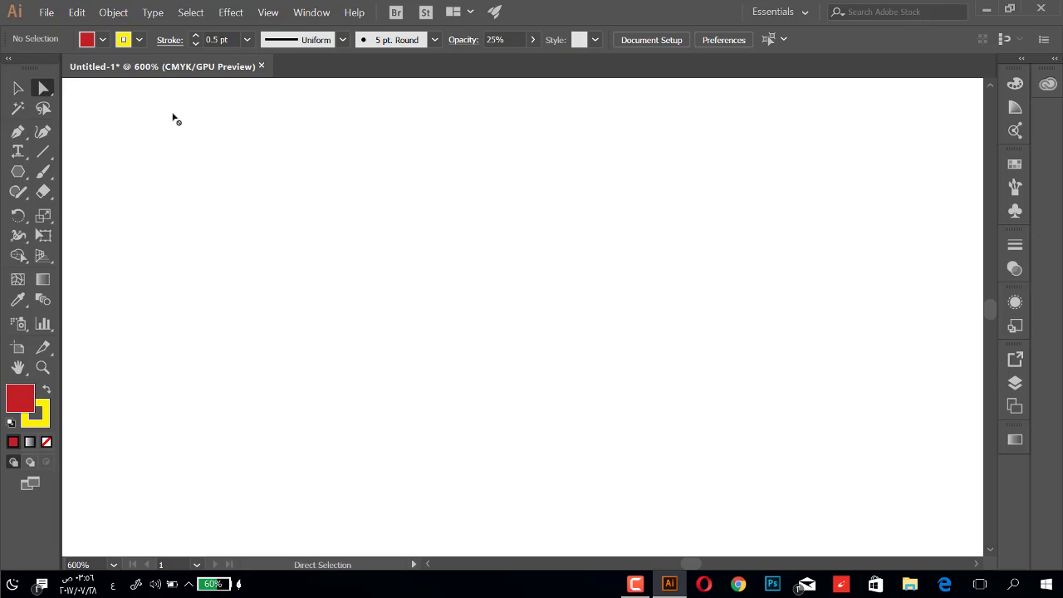
drag(44, 90, 218, 109)
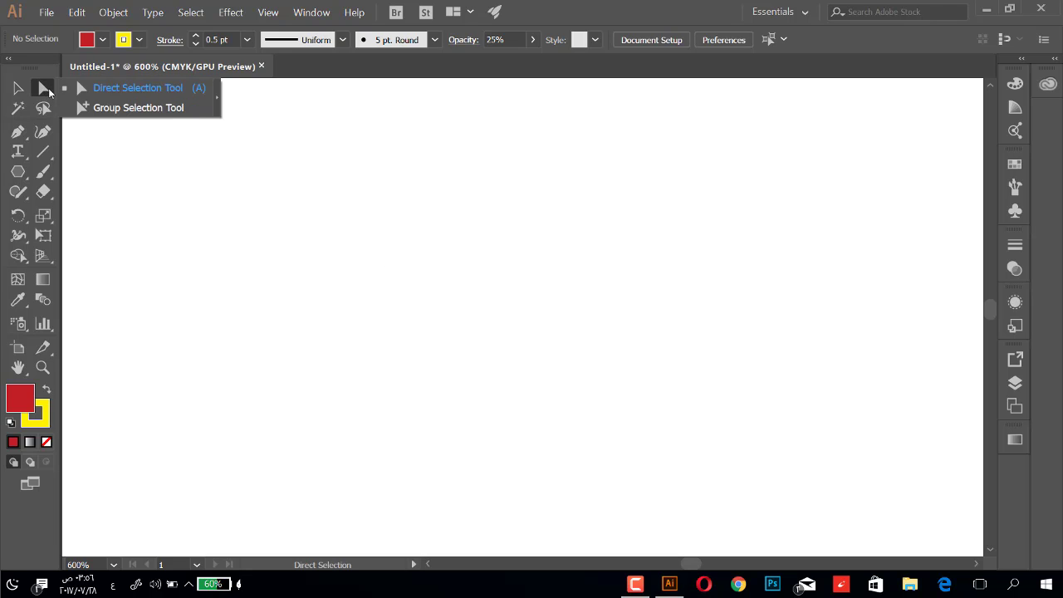
click(216, 100)
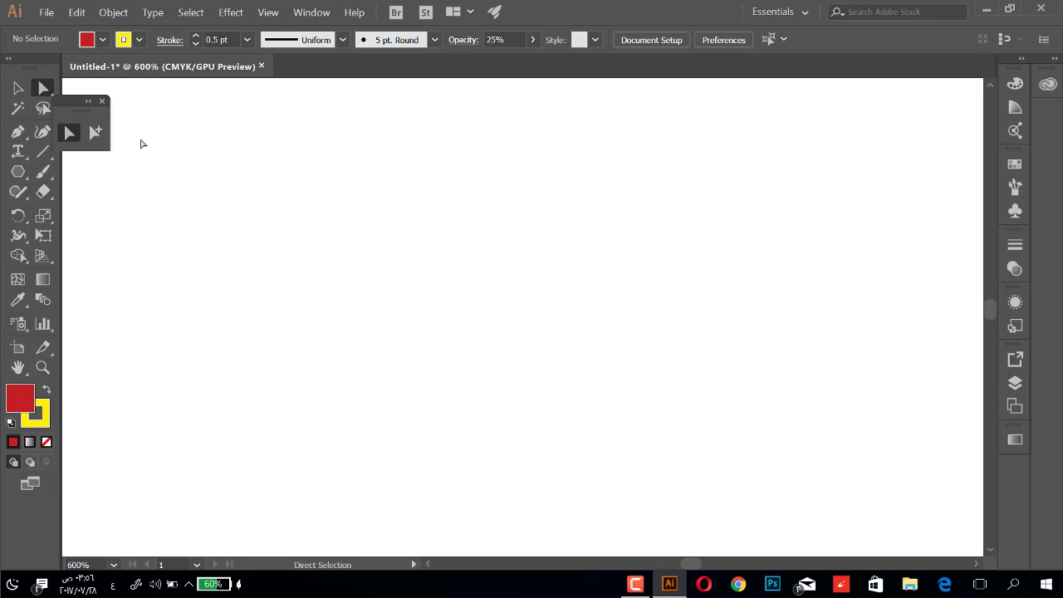
drag(72, 103, 238, 153)
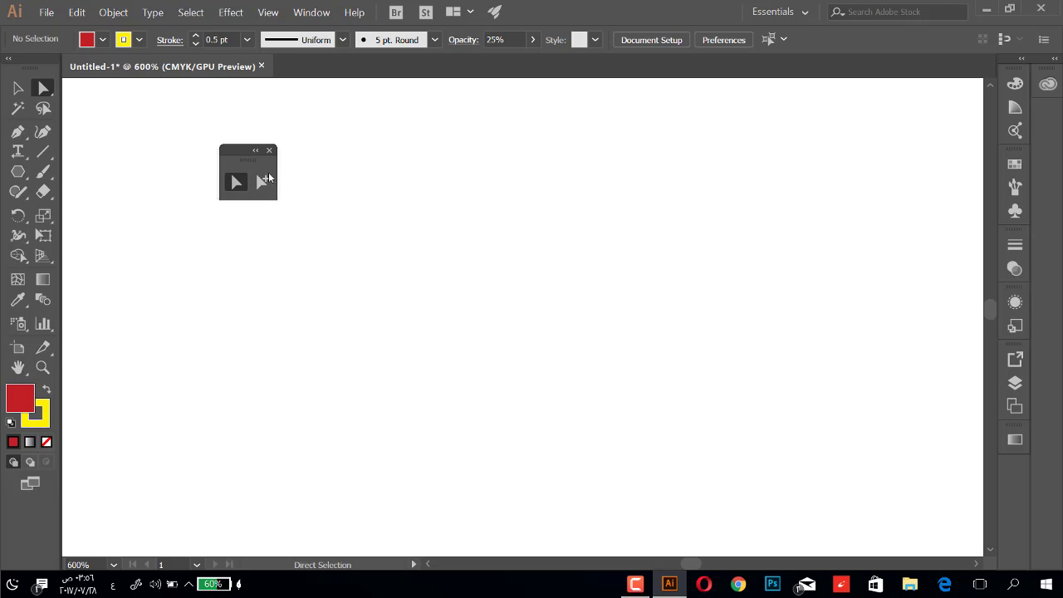
click(263, 181)
click(234, 182)
click(255, 150)
click(230, 150)
Dock the small selection panel with the toolbar, then delete all the octagons
drag(225, 158, 74, 102)
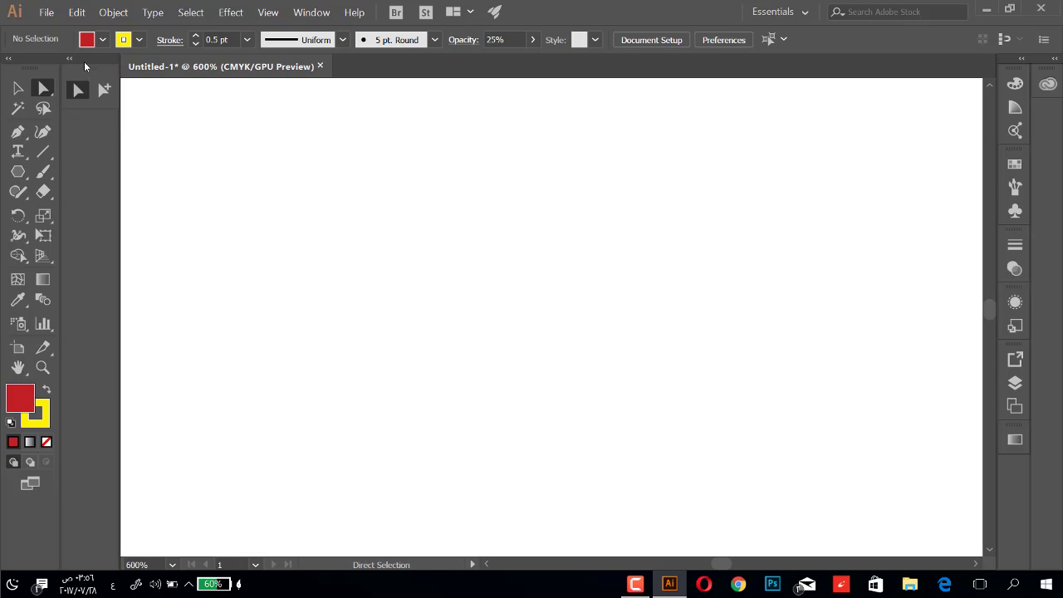
drag(84, 60, 292, 154)
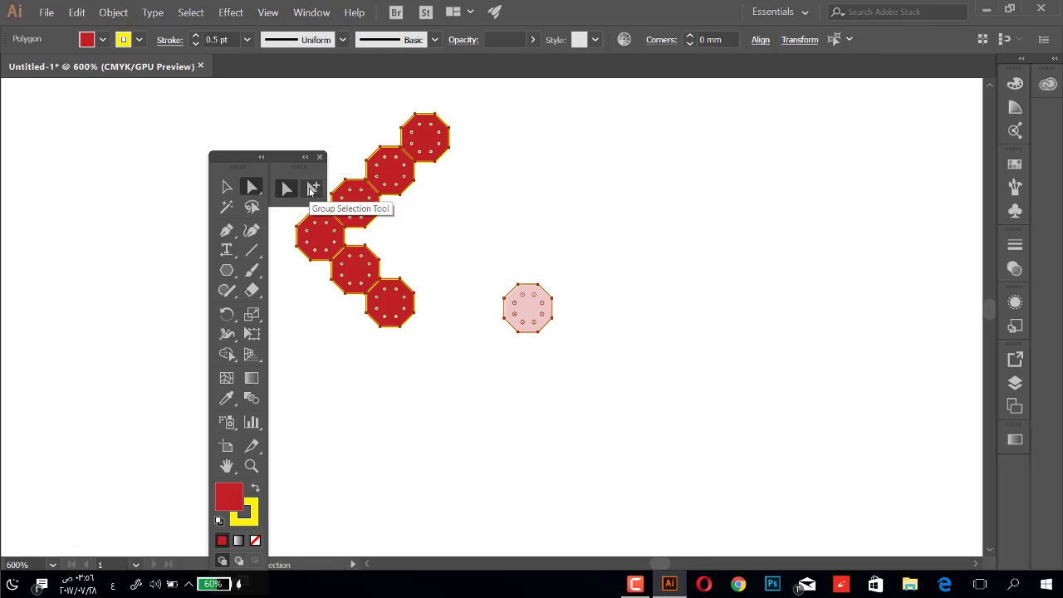
drag(264, 157, 68, 80)
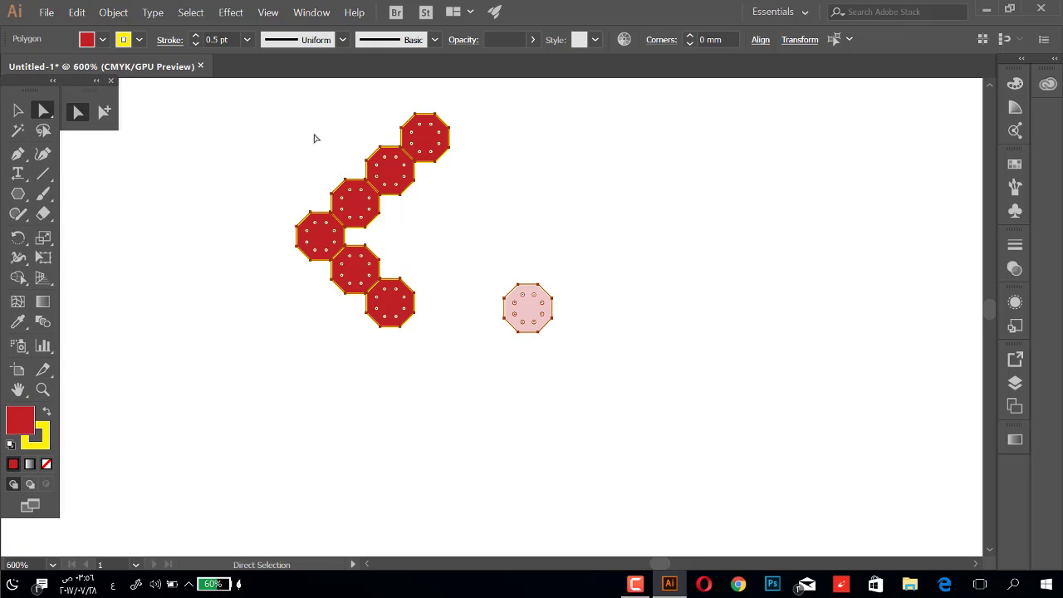
drag(283, 101, 592, 358)
key(Delete)
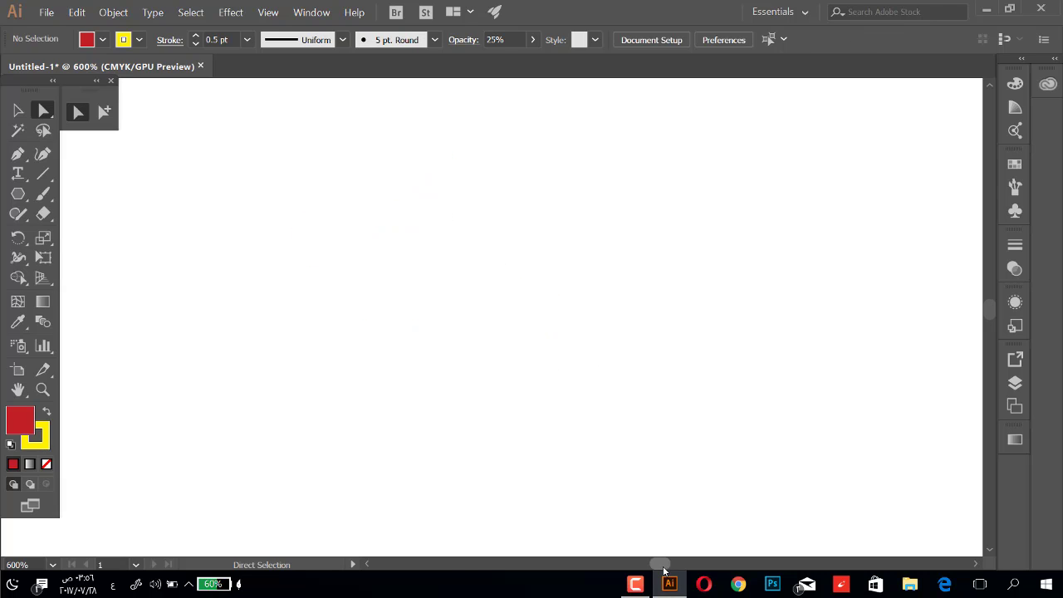
drag(660, 564, 657, 568)
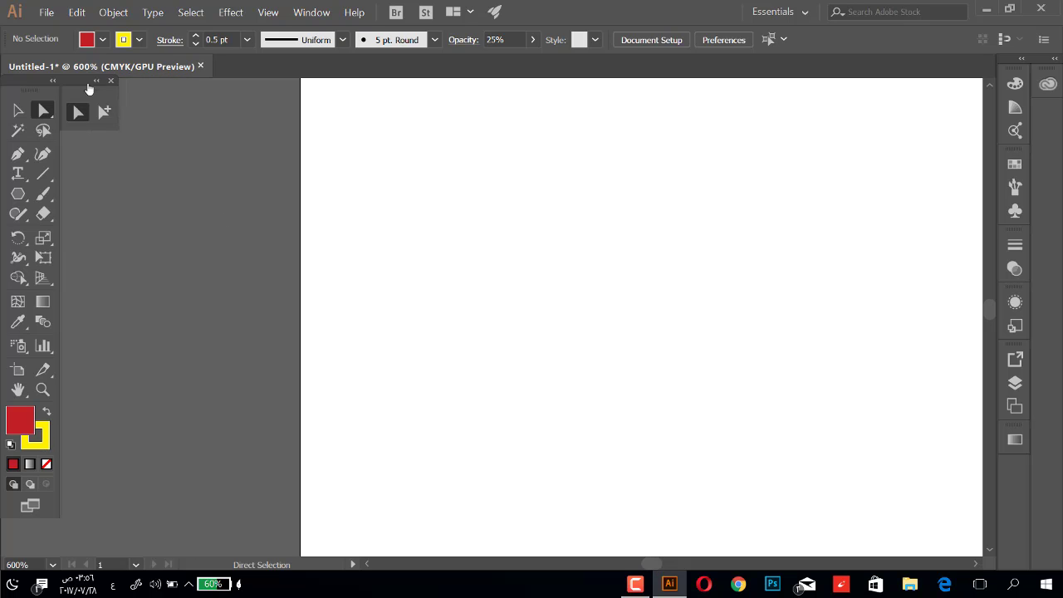
Rearrange the toolbar's layout, then close it along with the selection panel
mouse_move(72, 82)
mouse_down()
mouse_move(117, 121)
mouse_move(72, 84)
mouse_up()
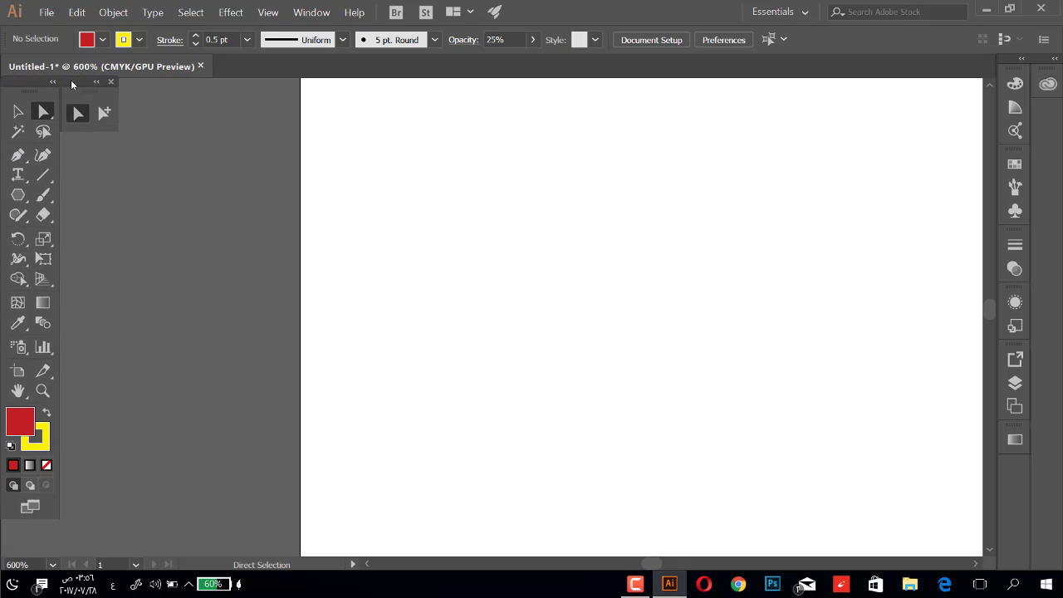
click(97, 82)
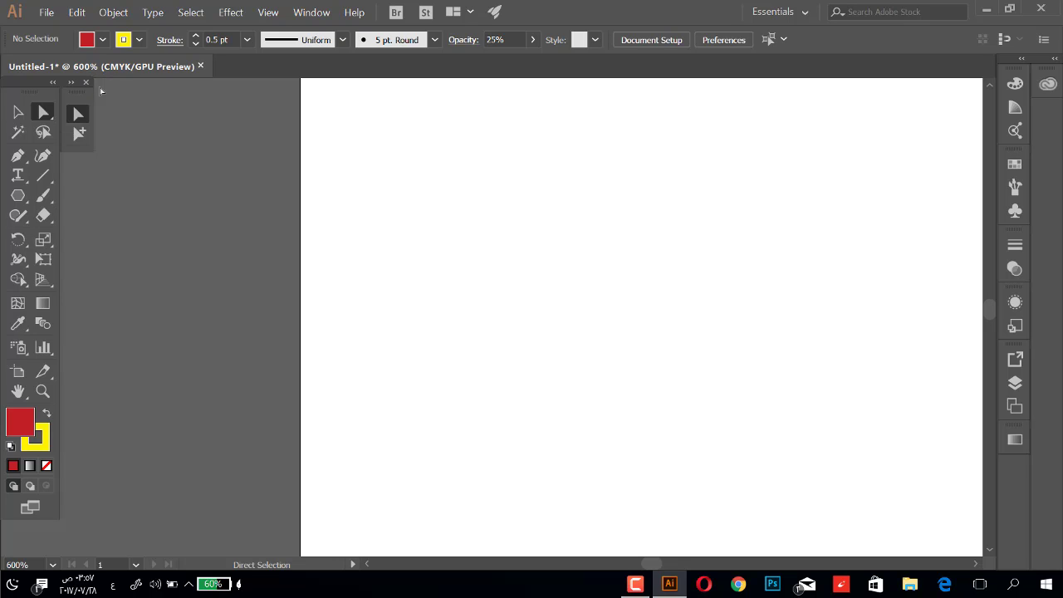
drag(37, 85, 8, 110)
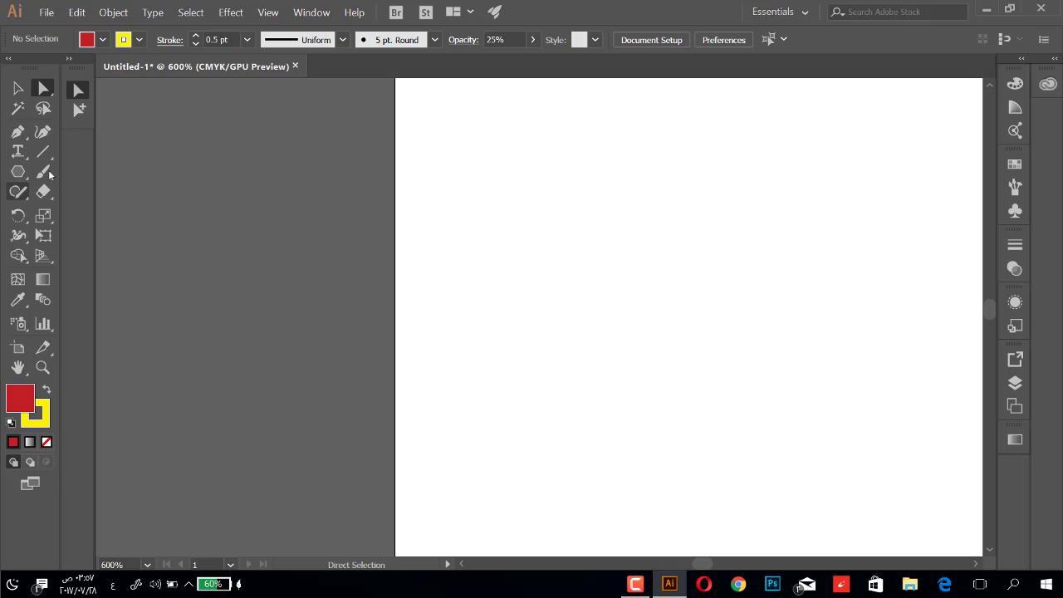
click(70, 58)
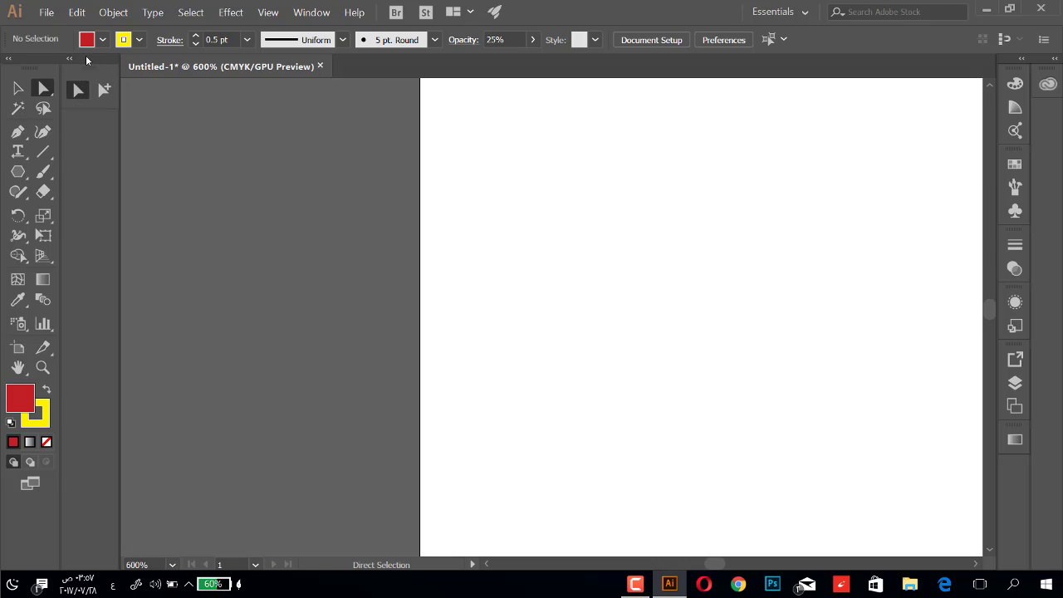
drag(87, 60, 93, 80)
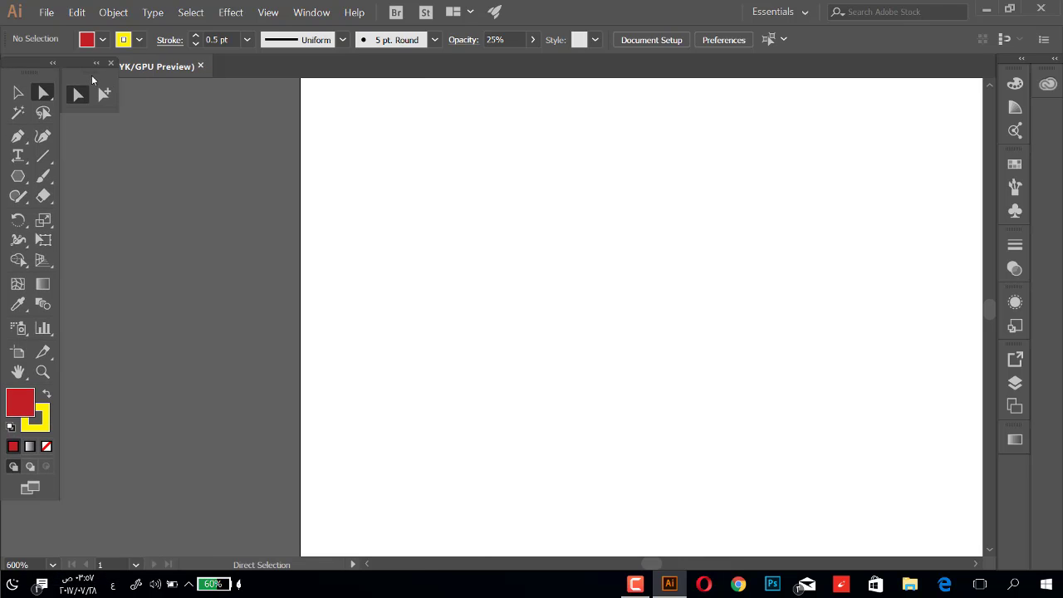
click(110, 63)
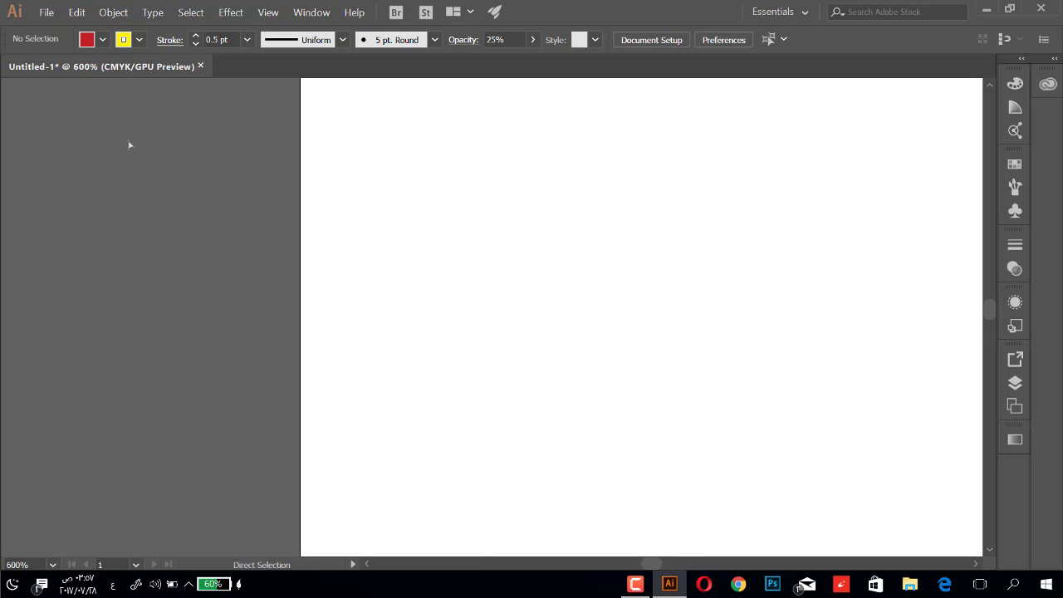
Close two panels from the right-hand dock and show the Workspace list with Essentials checked
key(shift+m)
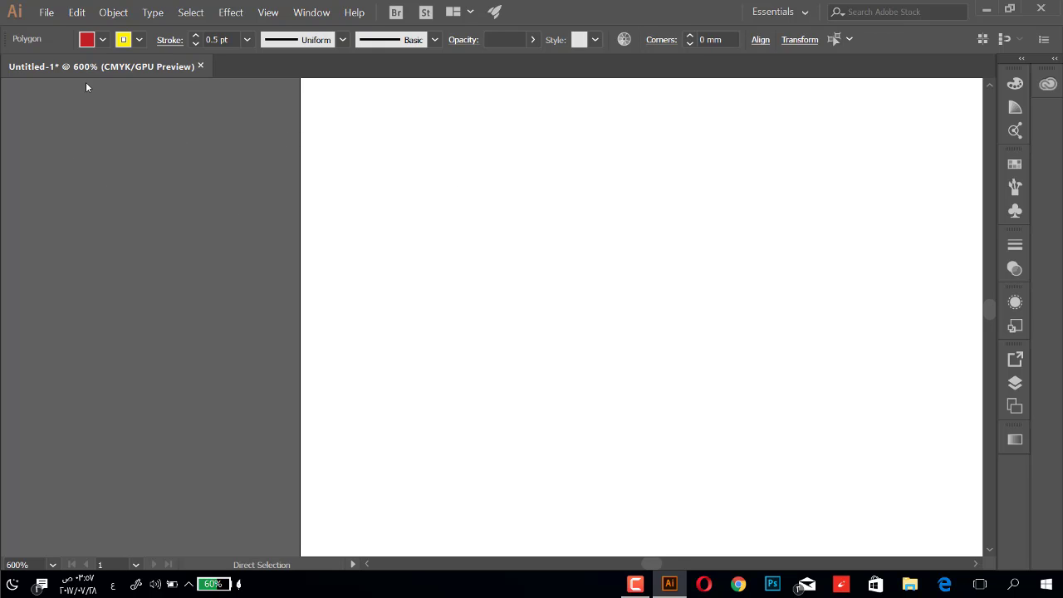
right_click(1019, 109)
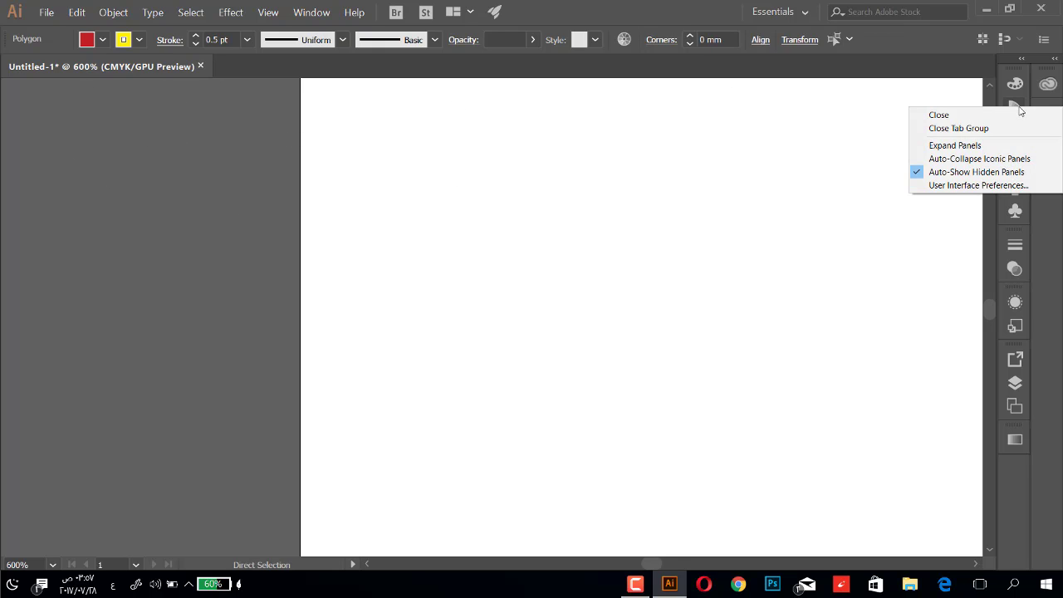
click(996, 116)
right_click(1021, 157)
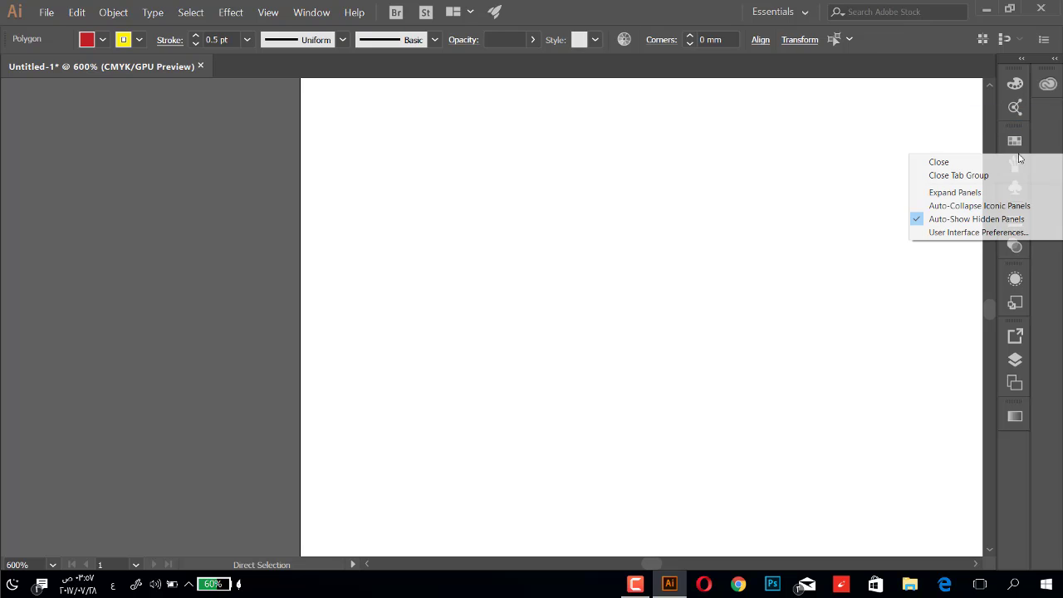
click(1004, 165)
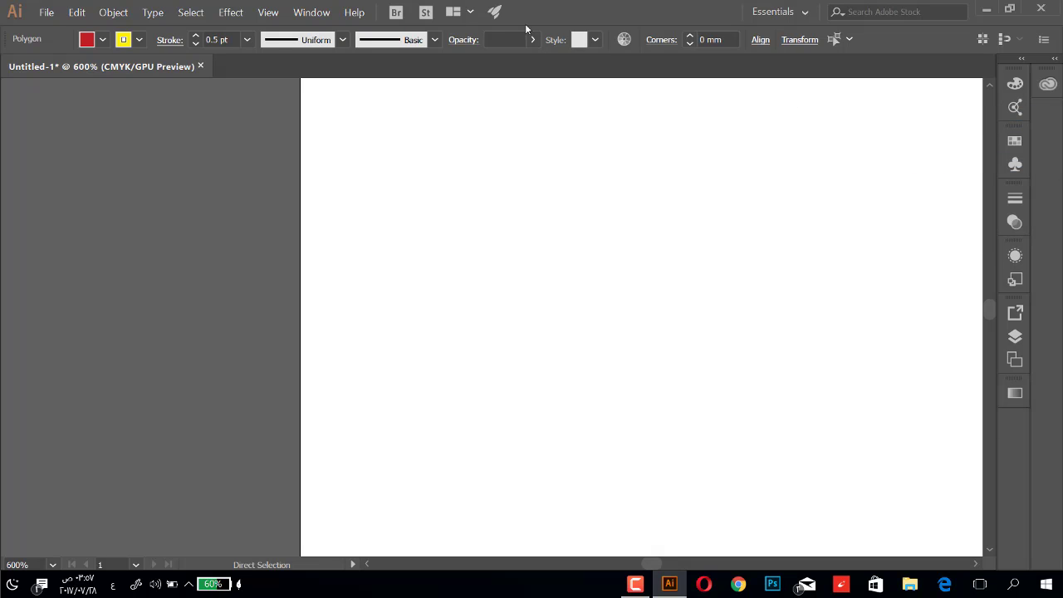
click(327, 14)
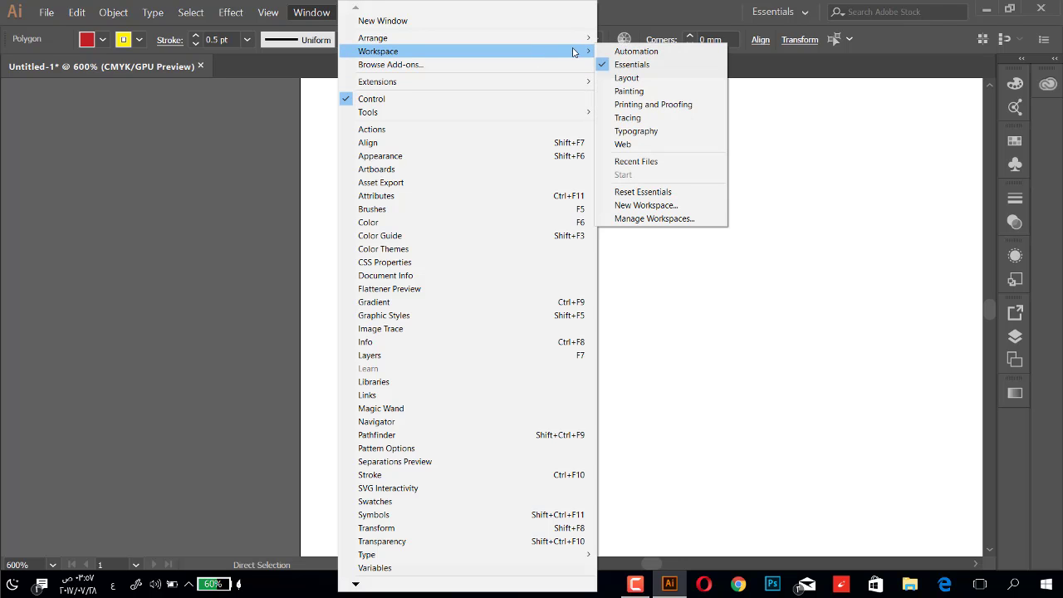
mouse_move(378, 52)
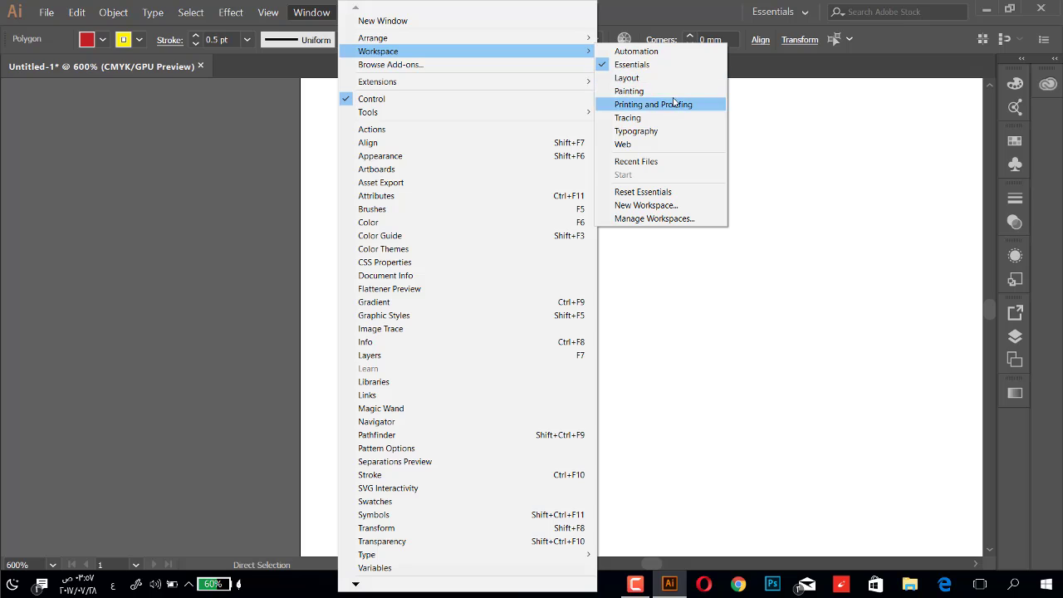
Reset the Essentials workspace, delete the leftover octagons, and fit the artboard in the window
click(664, 192)
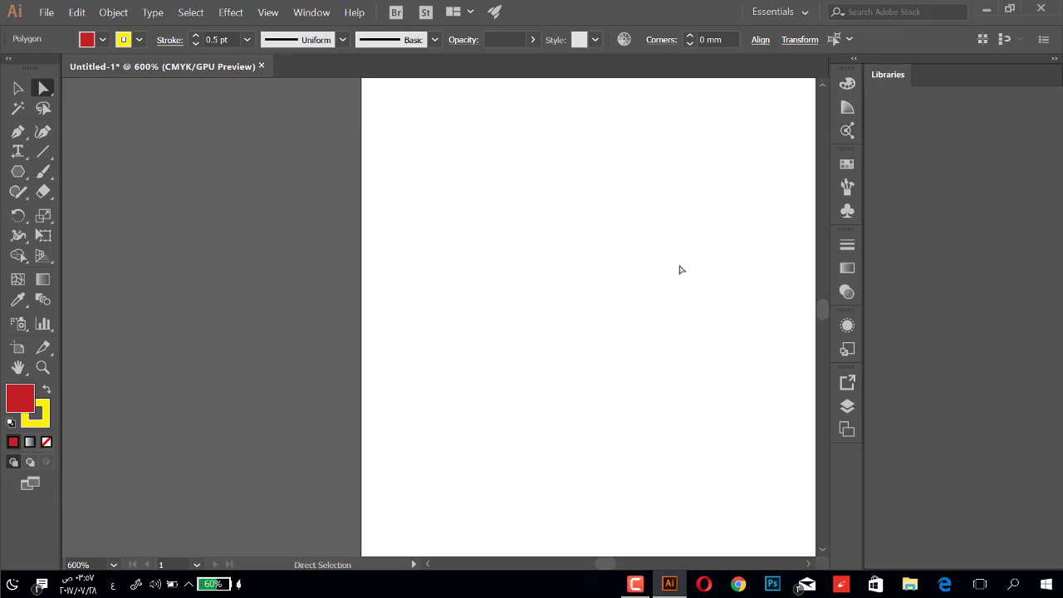
mouse_move(680, 269)
mouse_down()
mouse_move(540, 247)
mouse_move(208, 235)
mouse_move(85, 290)
mouse_up()
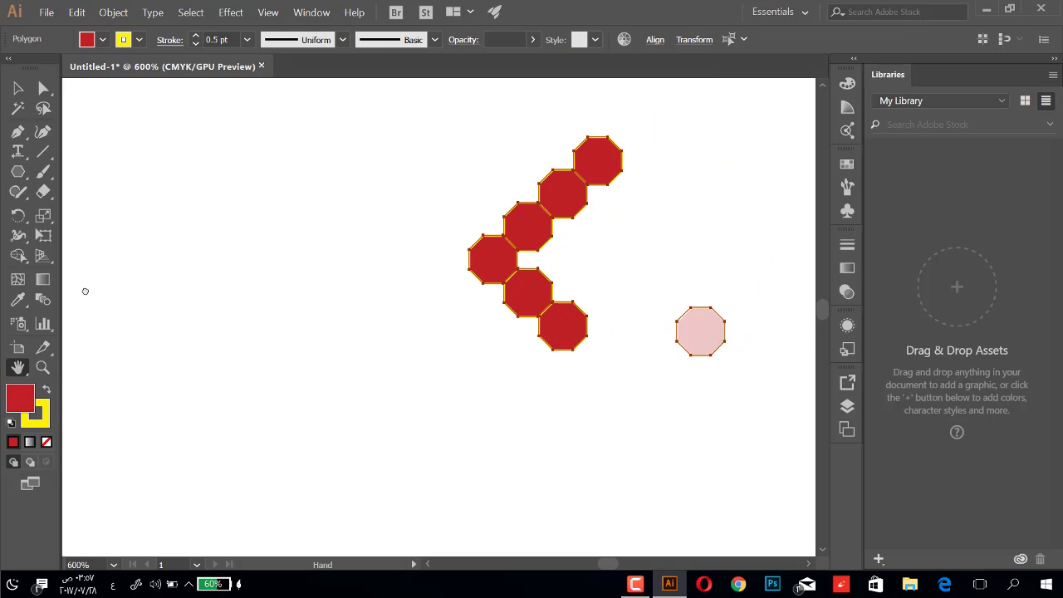
click(18, 88)
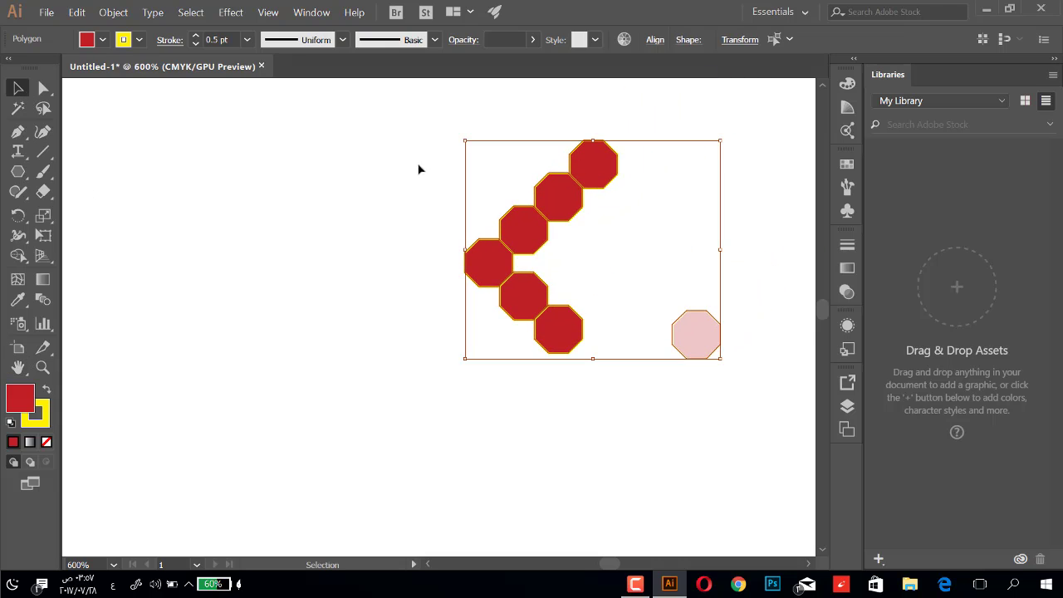
key(Delete)
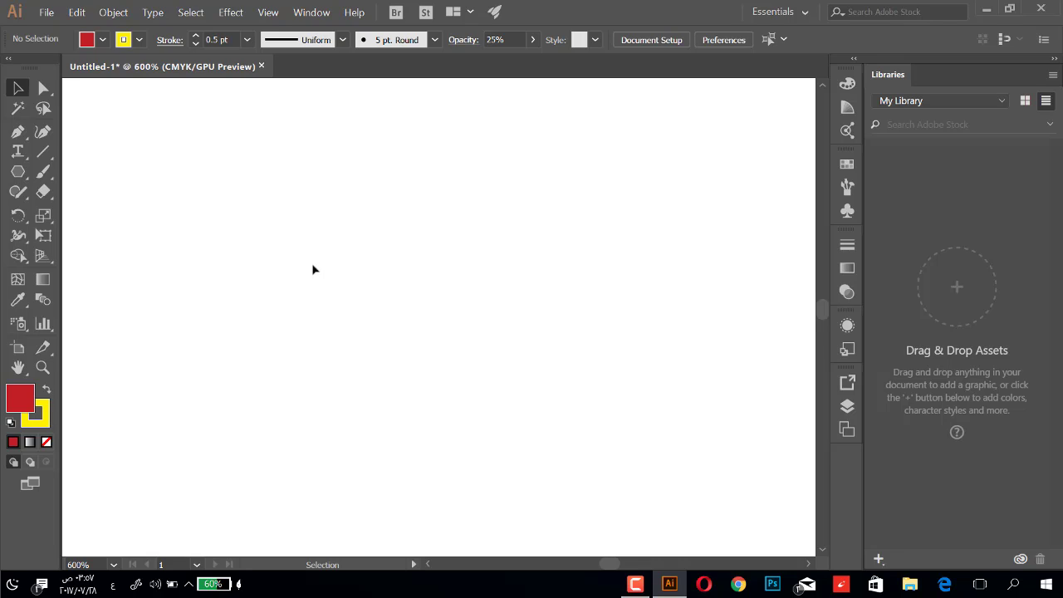
key(ctrl+0)
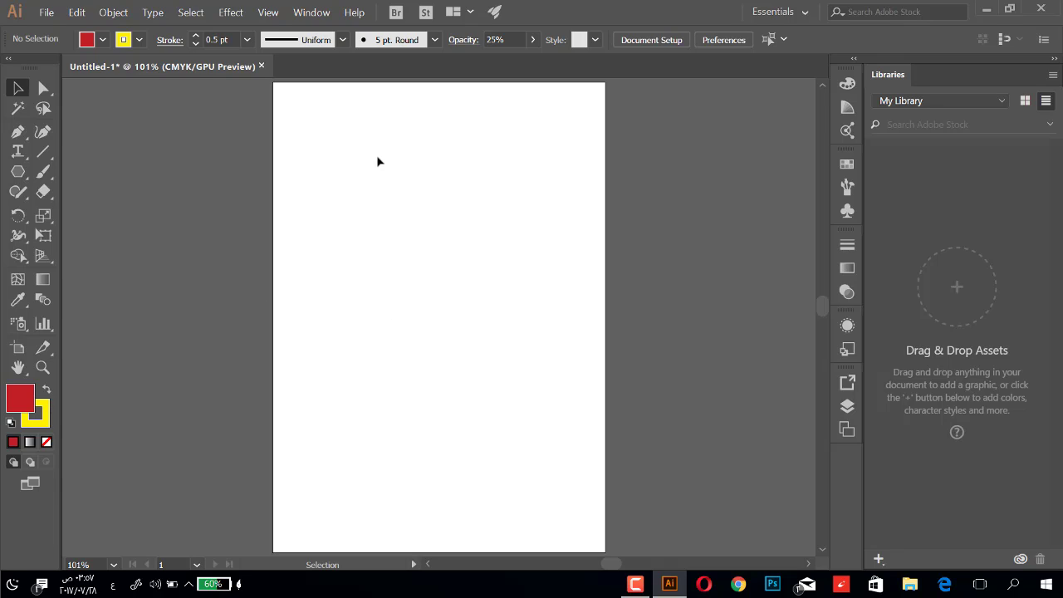
Collapse the Libraries panel and inspect the pen, perspective grid, Shape Builder and width tool flyouts
click(93, 565)
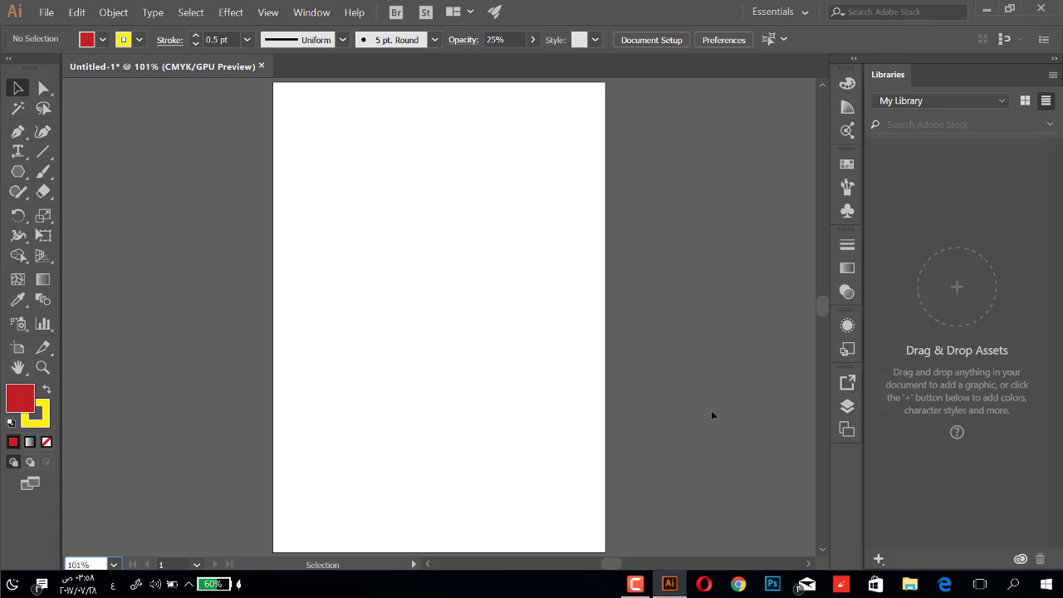
click(1051, 59)
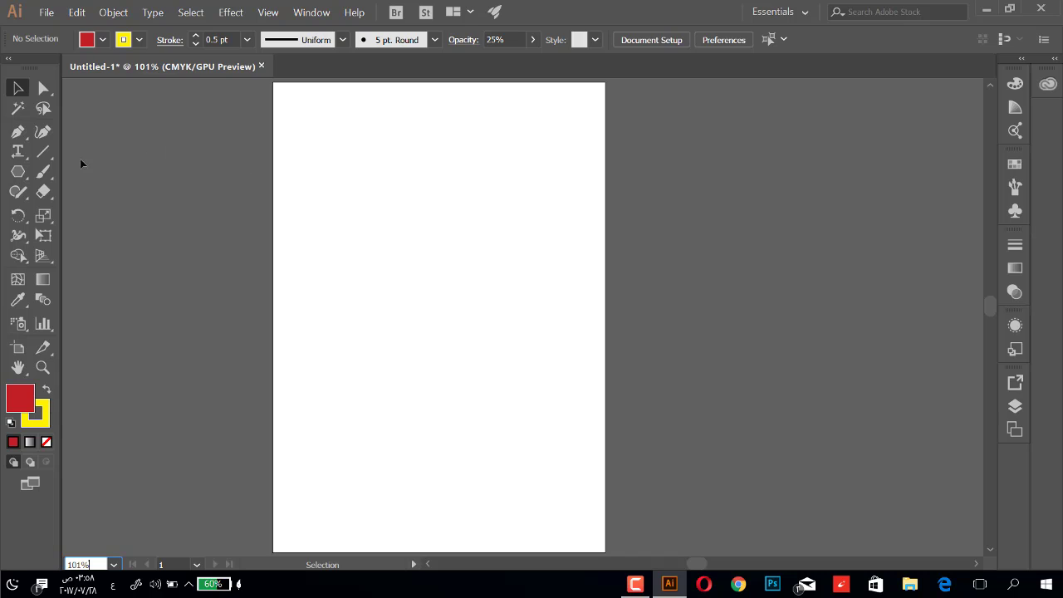
right_click(20, 137)
right_click(48, 259)
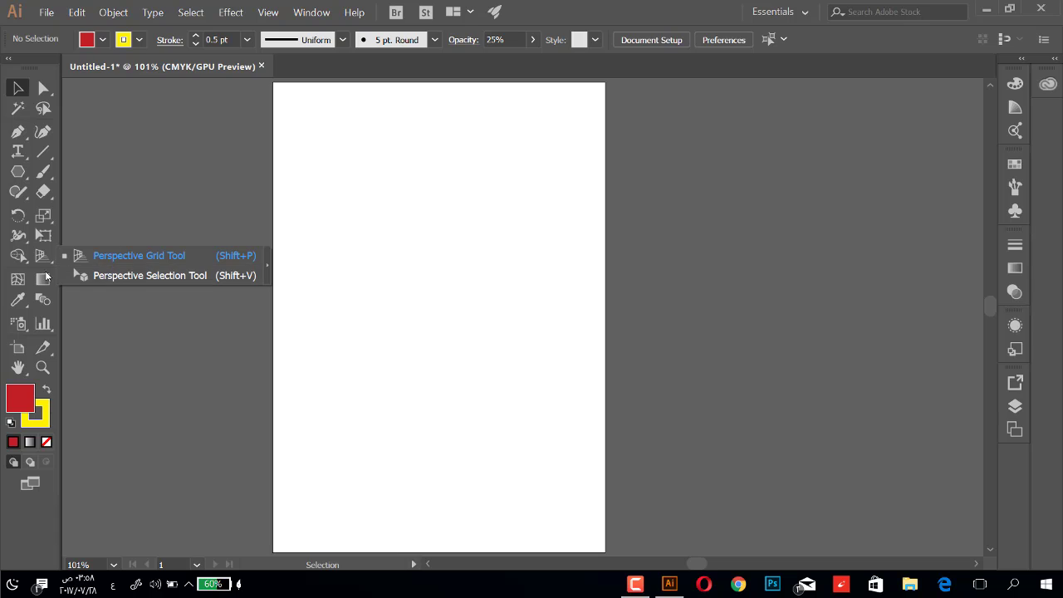
right_click(22, 257)
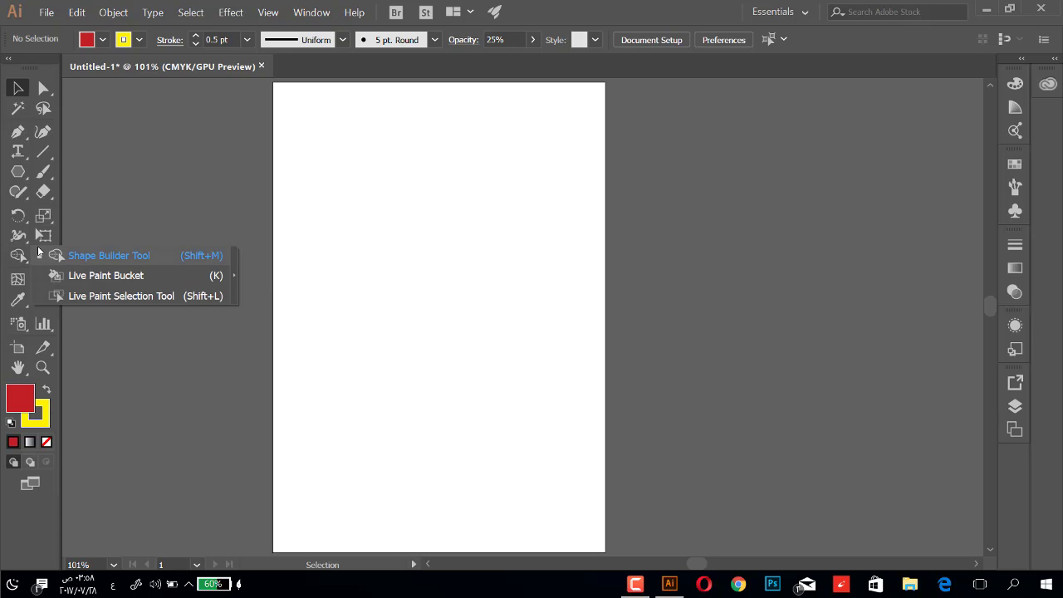
right_click(18, 236)
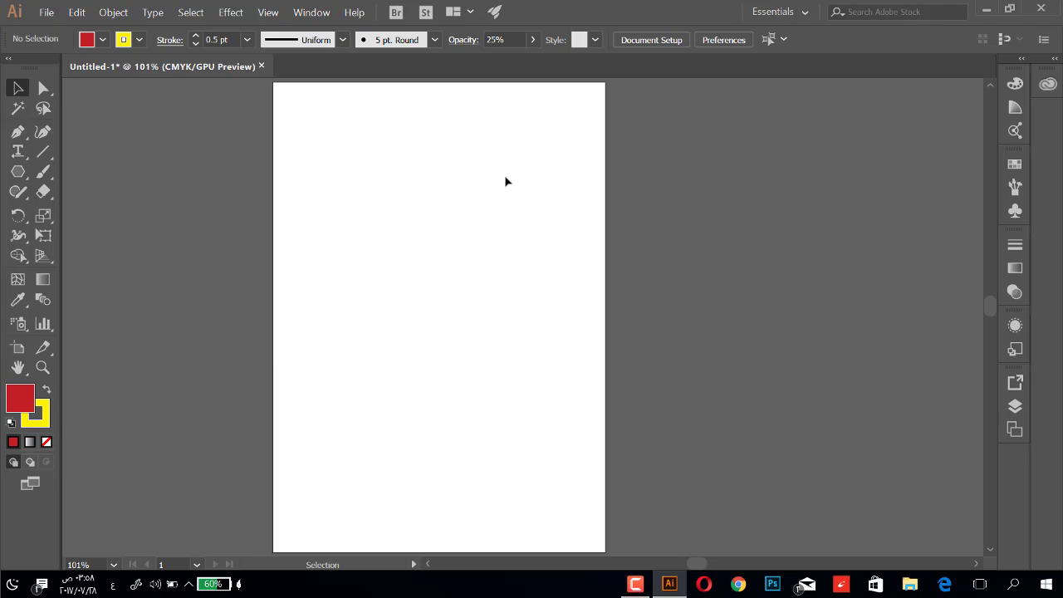
click(669, 43)
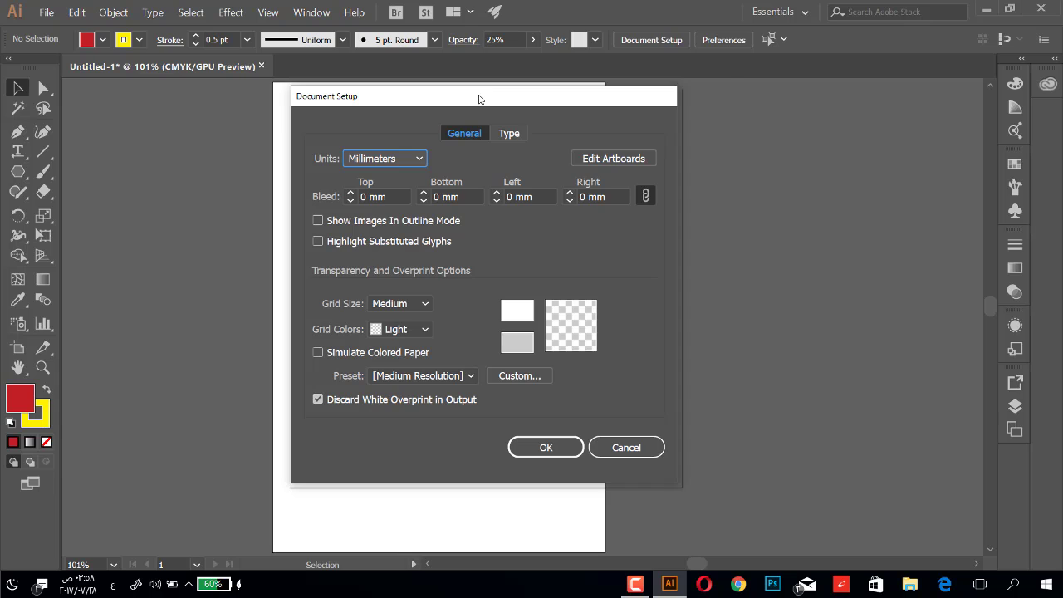
drag(479, 99, 535, 83)
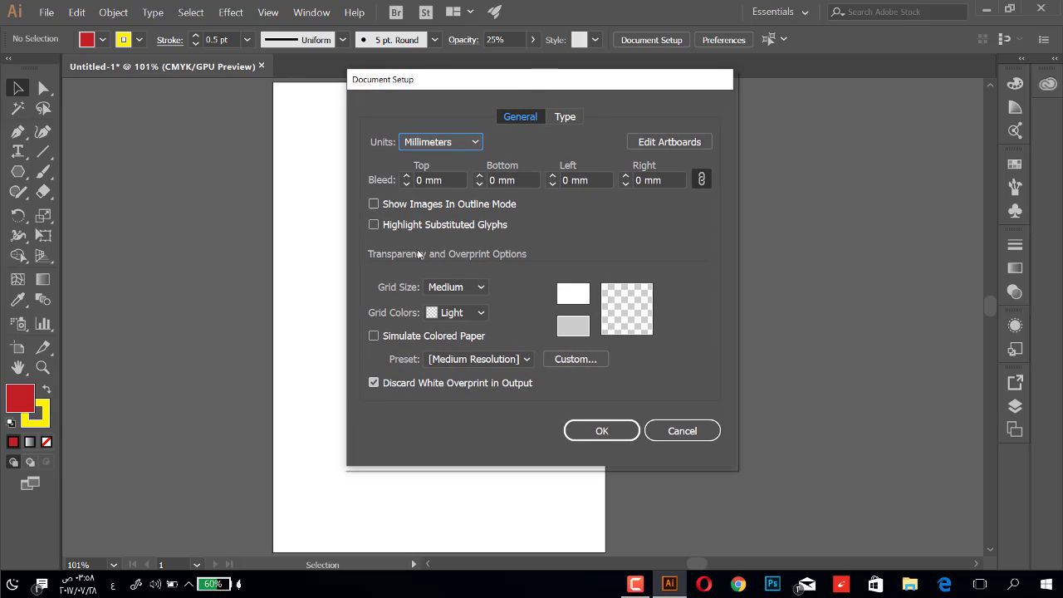
click(474, 288)
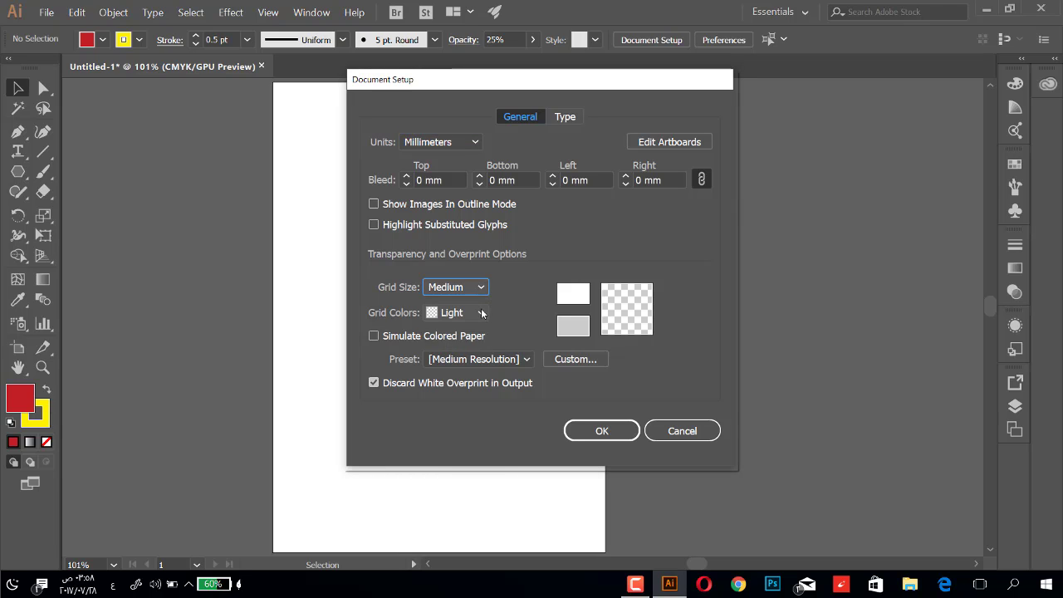
click(480, 312)
click(524, 256)
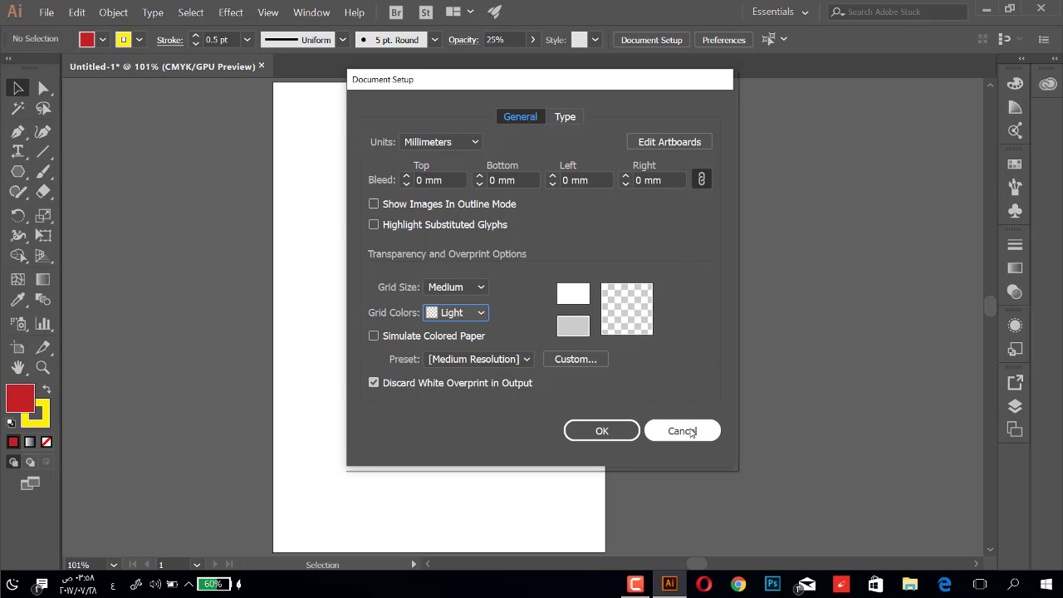
click(681, 142)
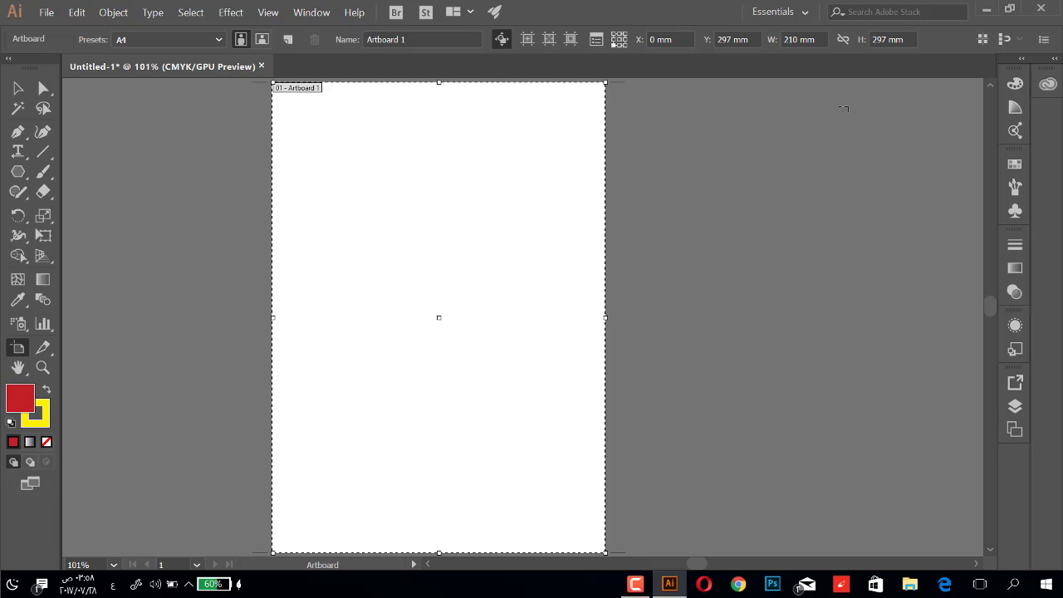
click(17, 88)
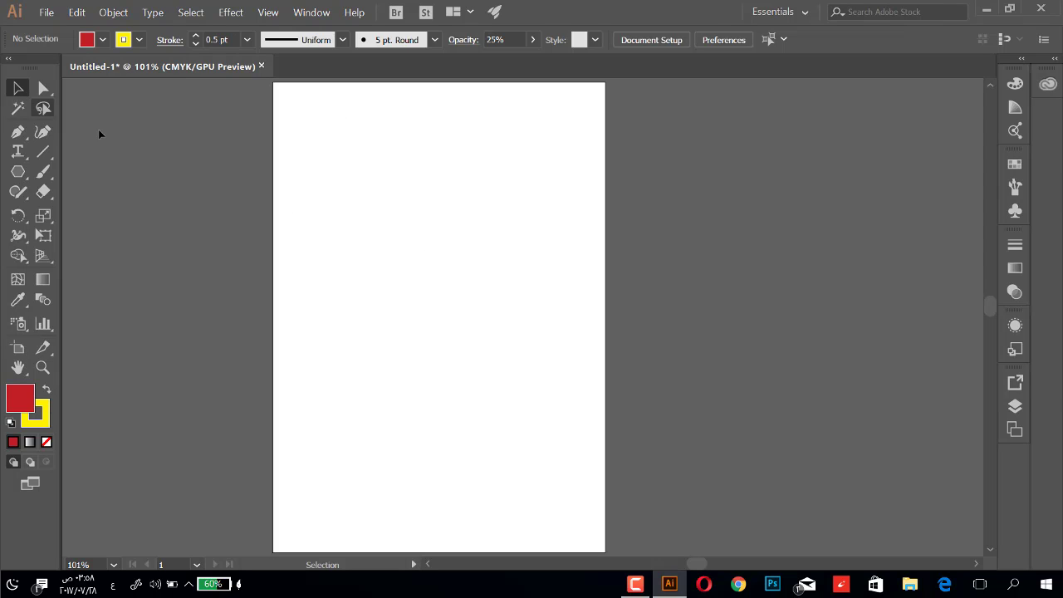
Open Preferences and browse the pages from General through Plug-ins & Scratch Disks
click(77, 13)
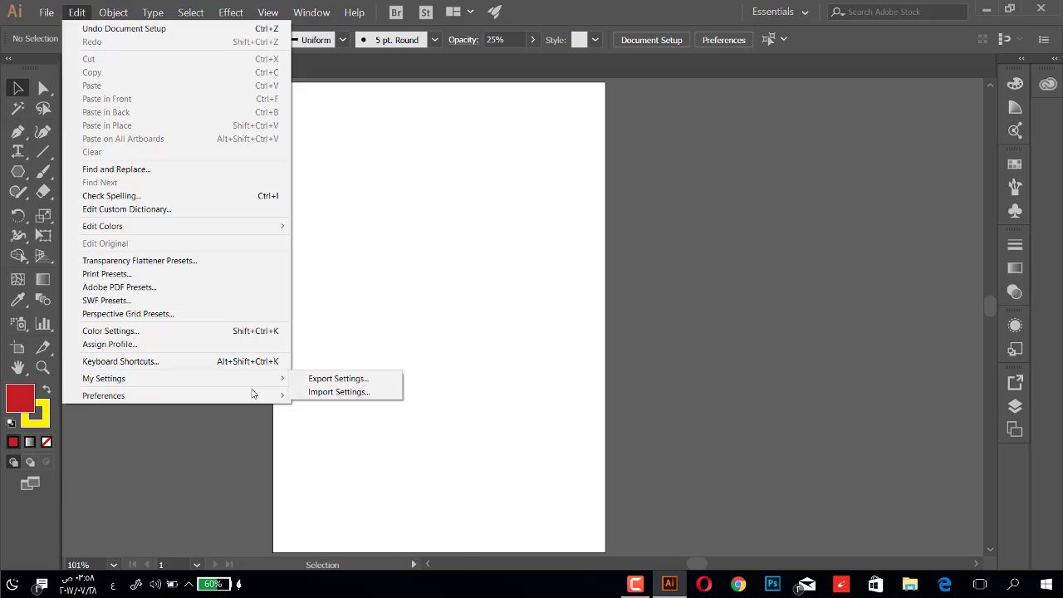
mouse_move(104, 395)
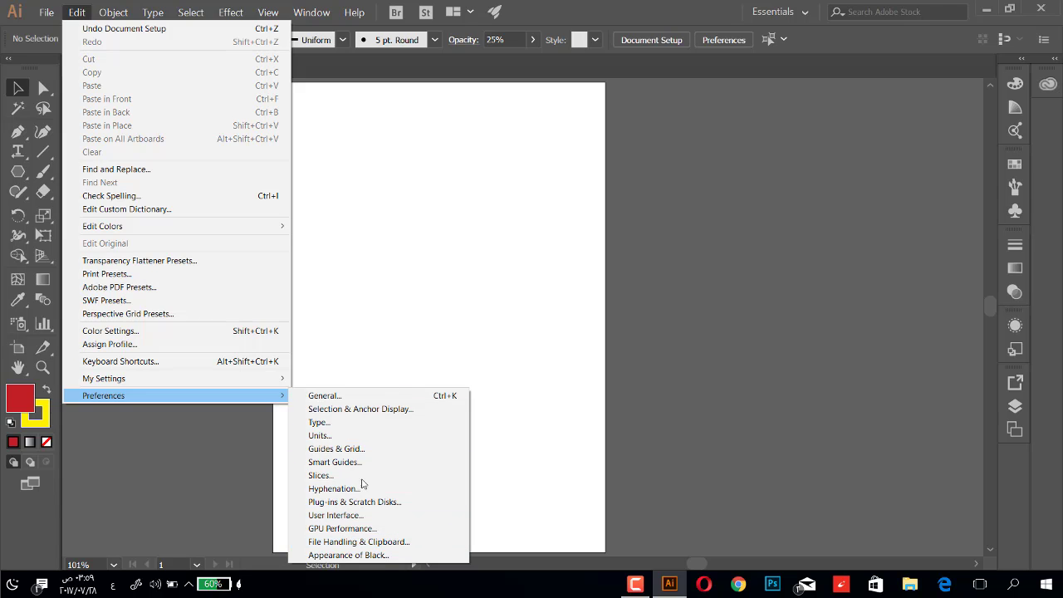
click(407, 555)
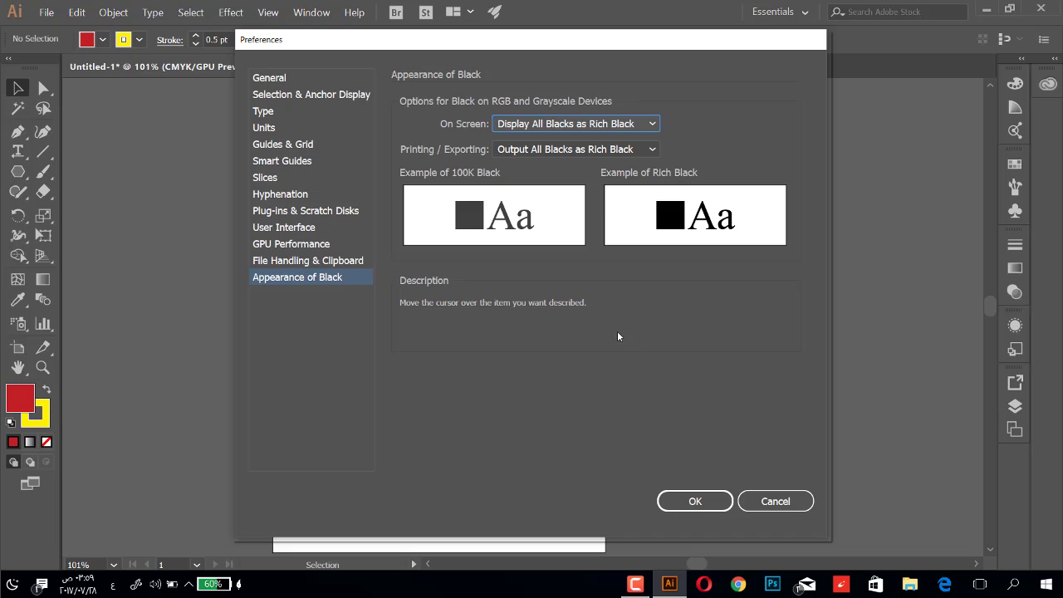
click(263, 80)
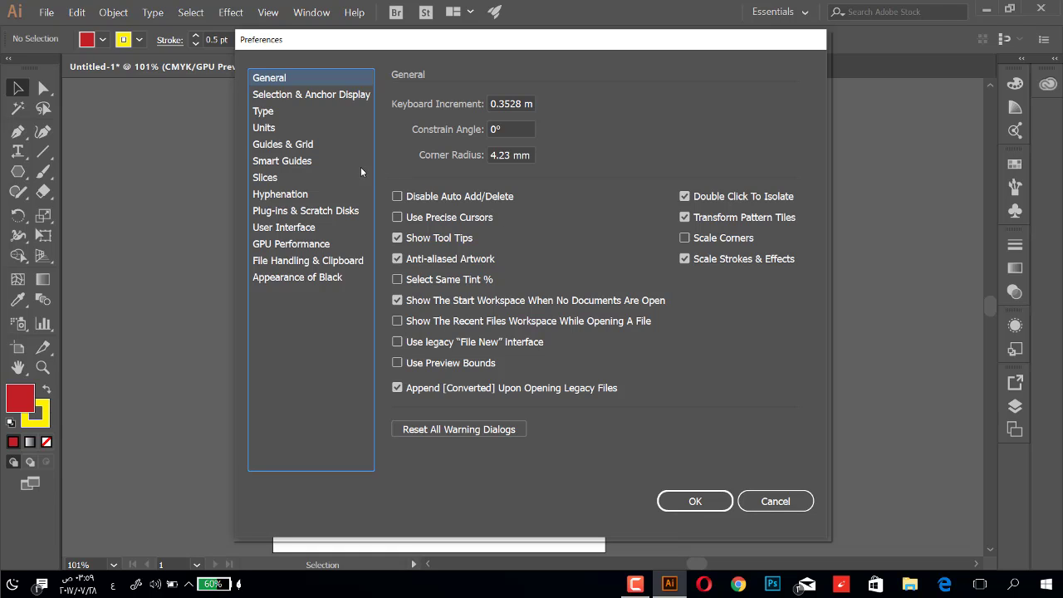
click(302, 97)
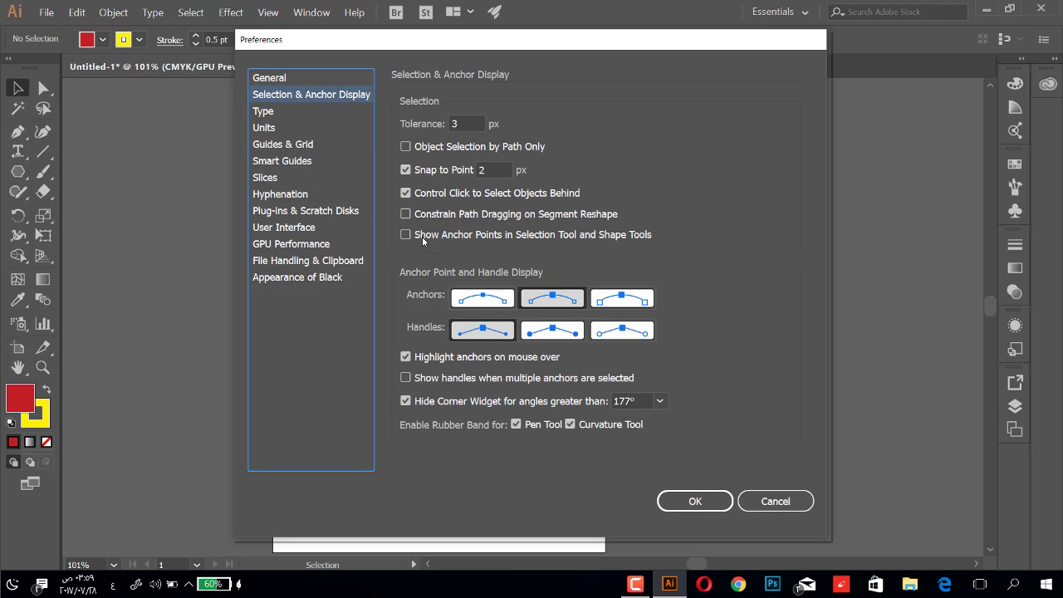
click(264, 113)
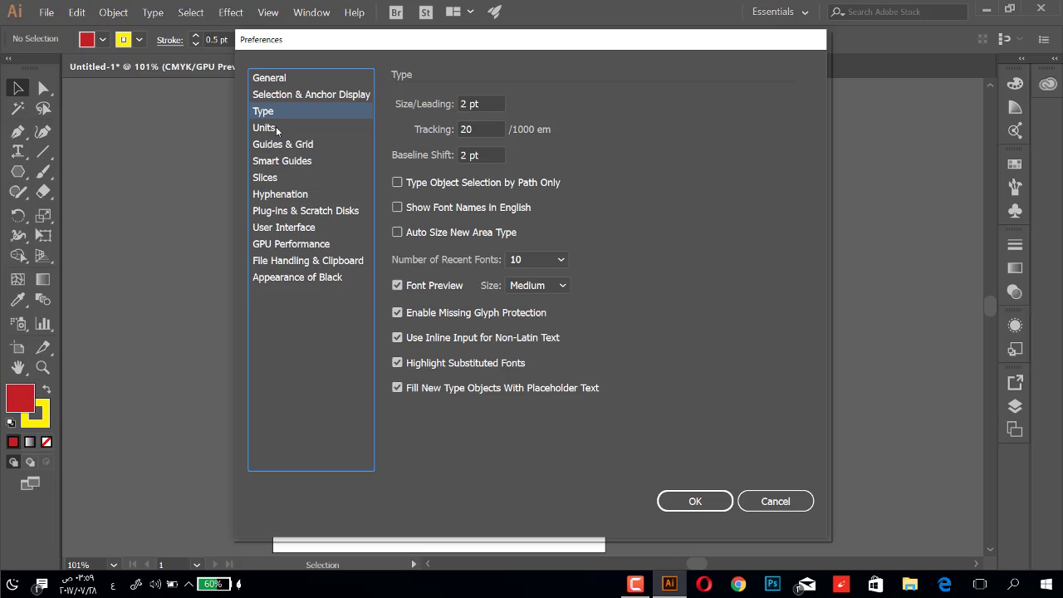
click(276, 129)
click(283, 145)
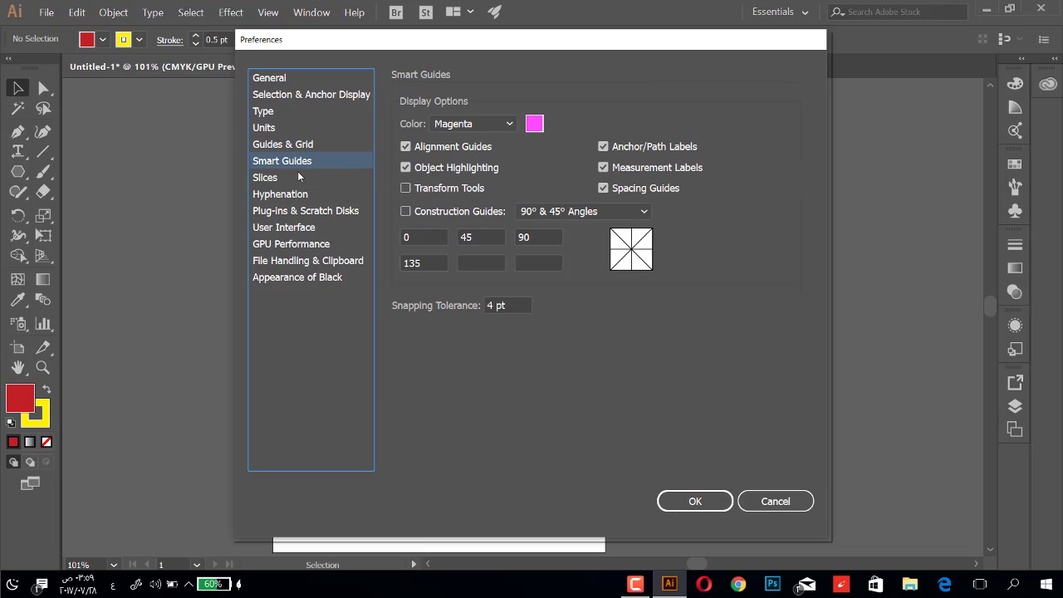
click(291, 179)
click(312, 211)
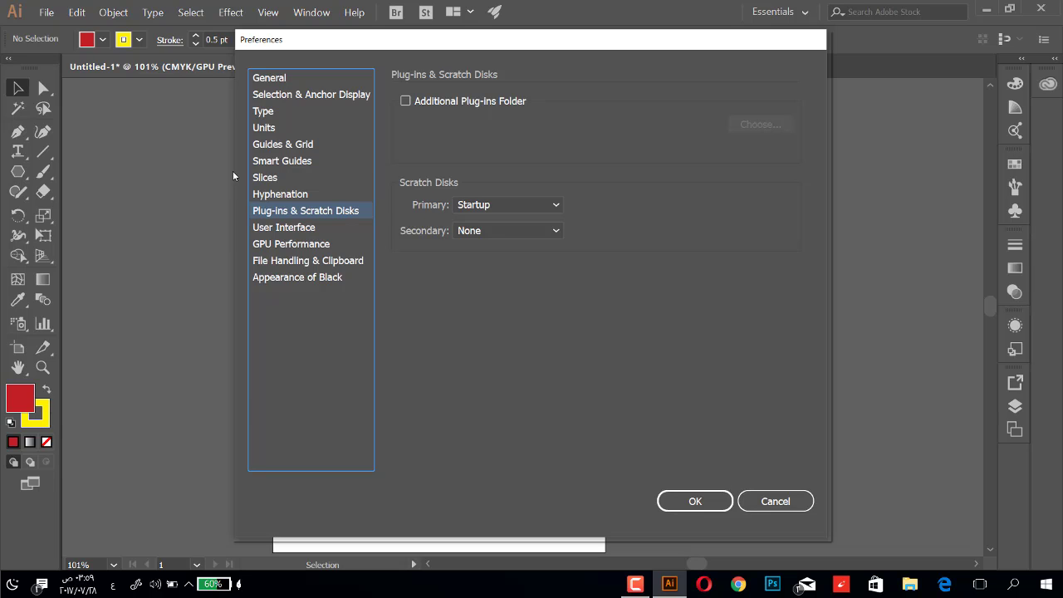
Set the User Interface brightness to the darkest theme and confirm with OK
click(280, 230)
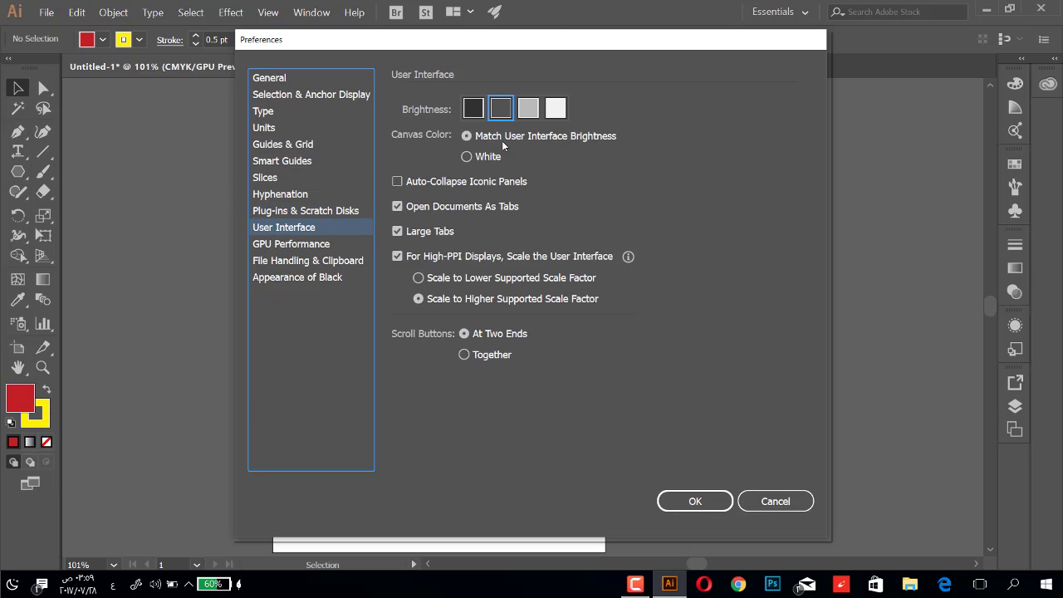
click(474, 109)
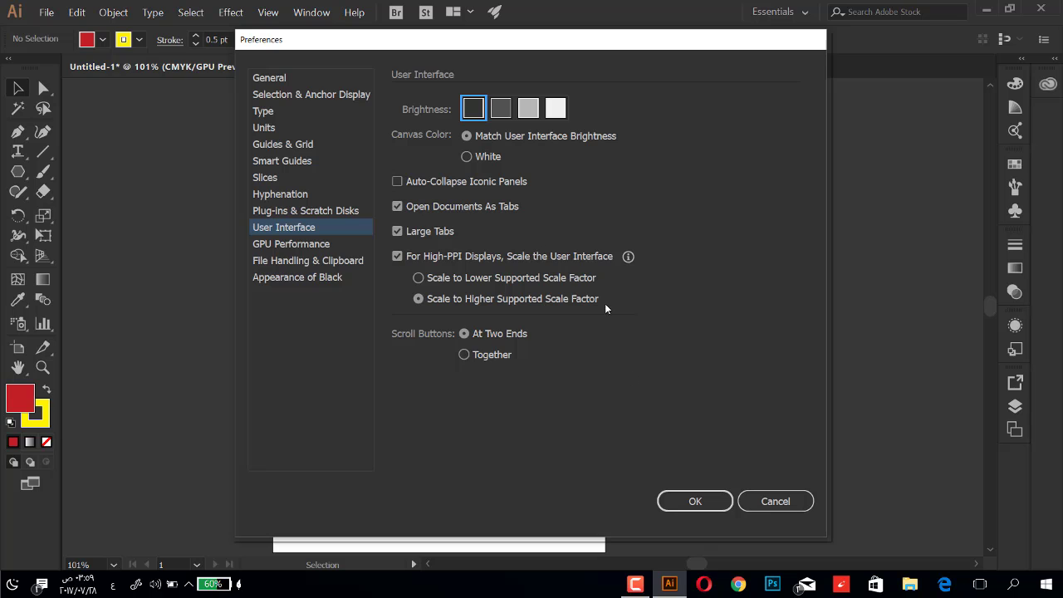
click(698, 501)
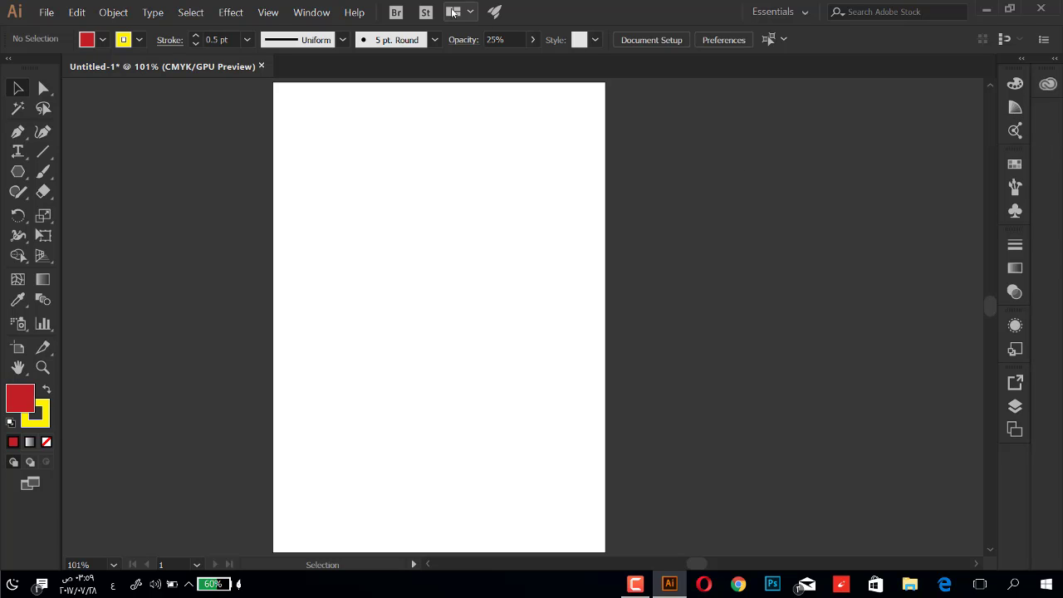
click(321, 15)
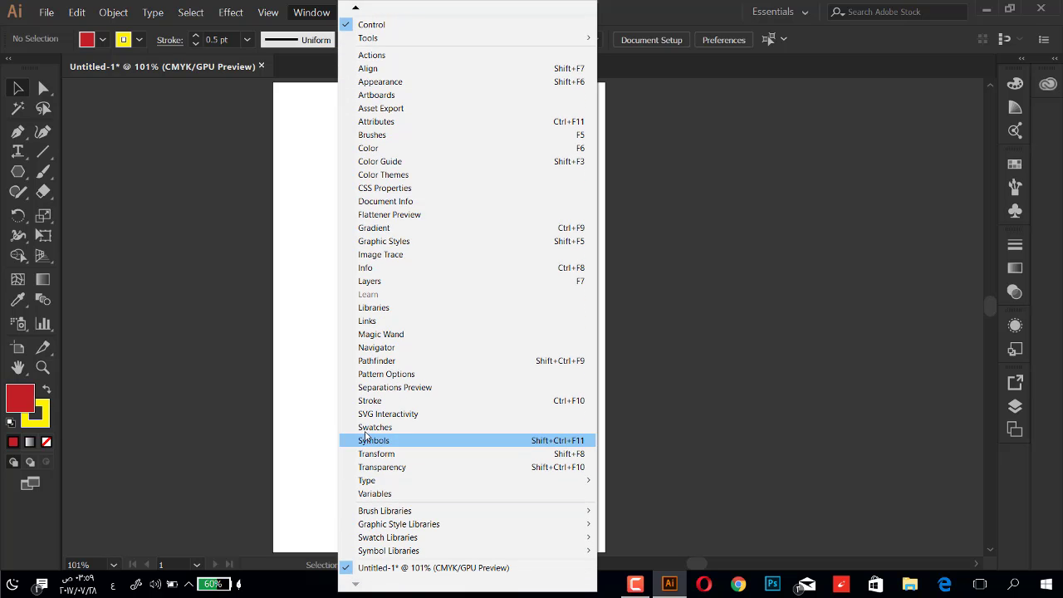
click(634, 14)
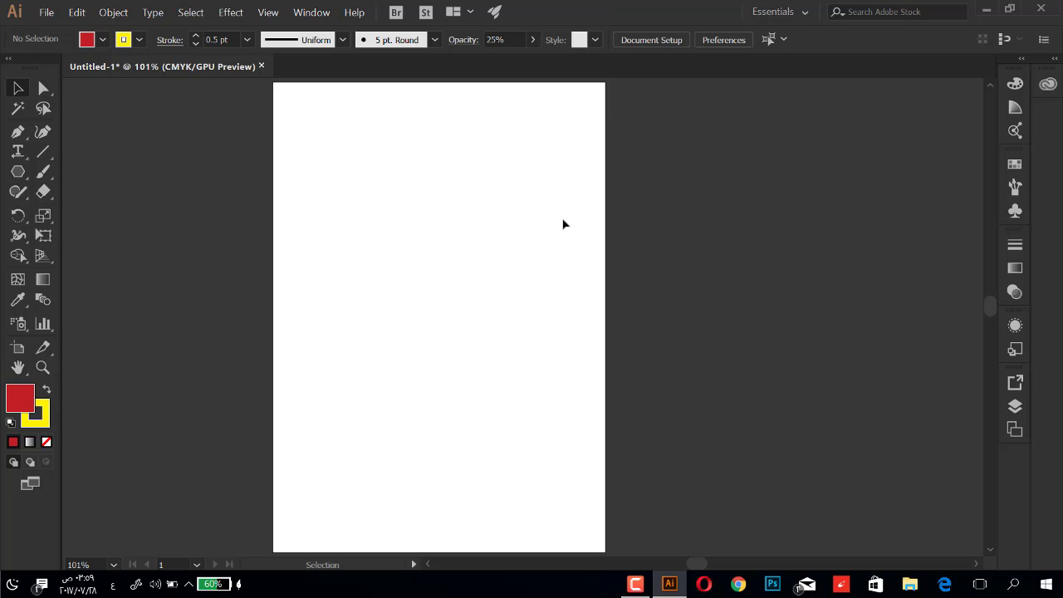
click(796, 14)
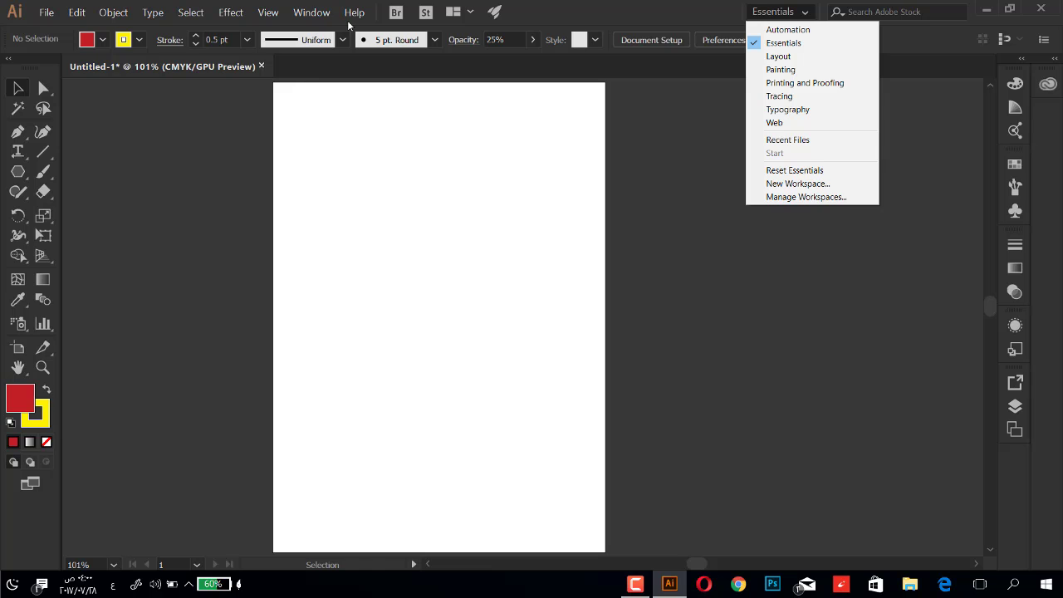
click(323, 15)
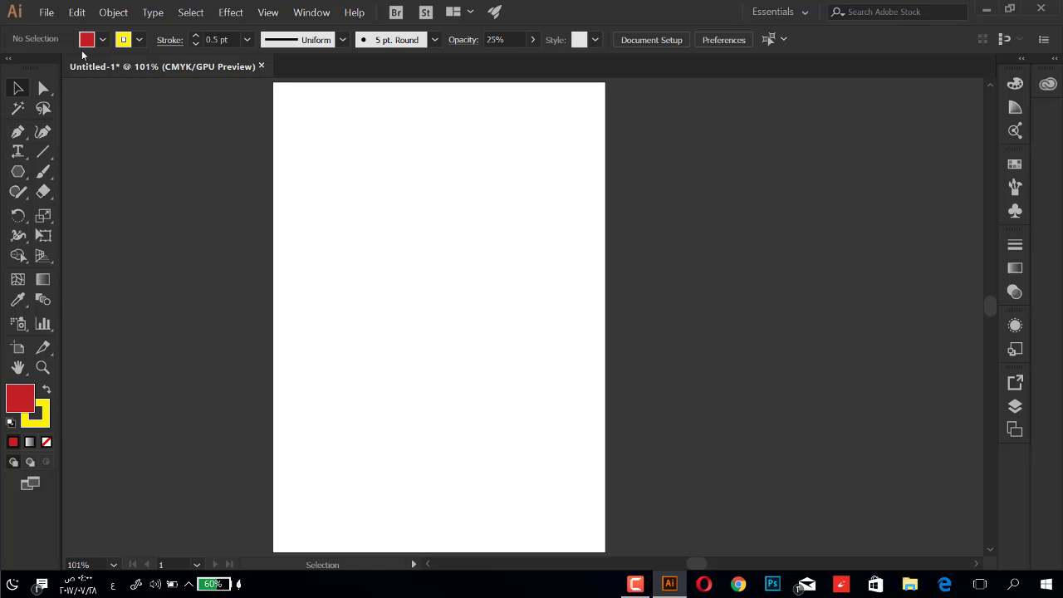
click(636, 587)
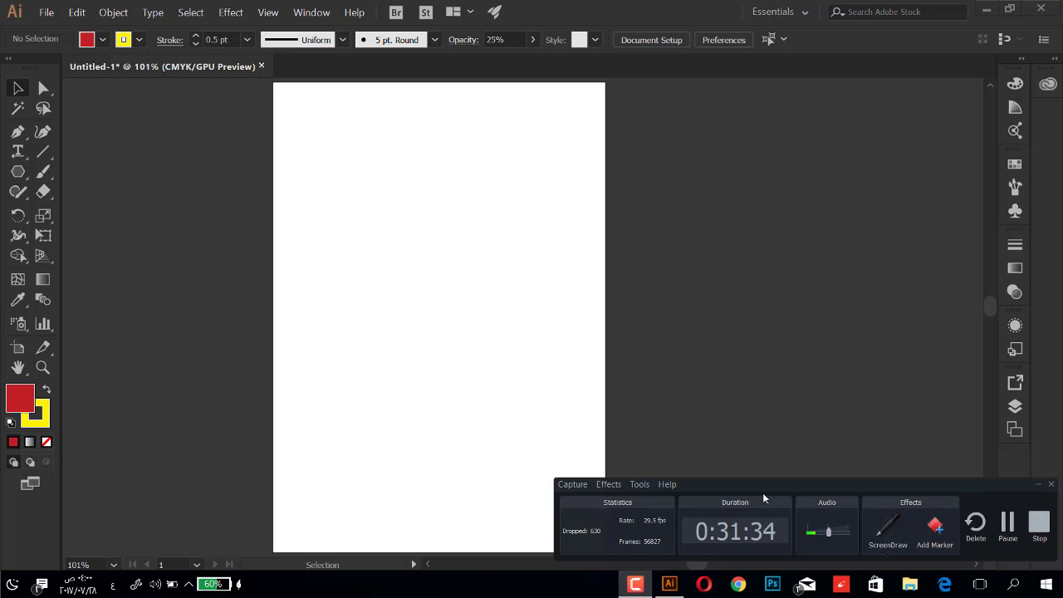